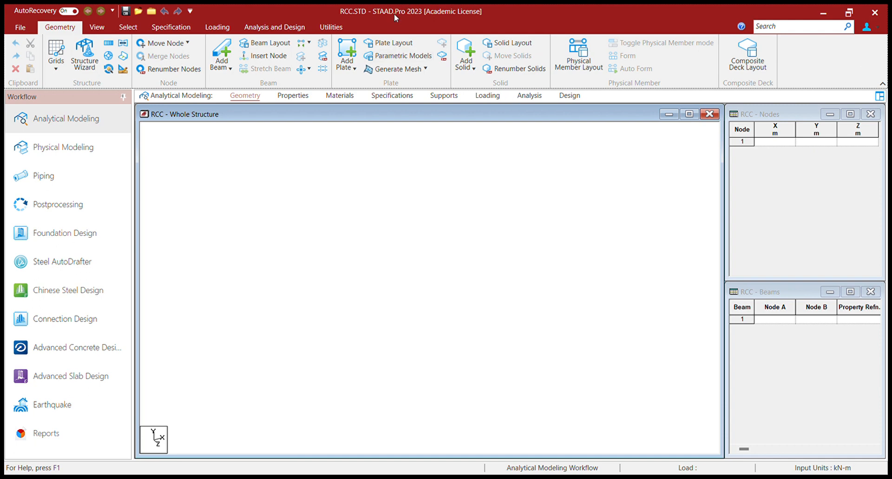
Step: Display the default 10 by 10 snap grid in the Whole Structure view from the Geometry tools
left_click(97, 28)
left_click(60, 27)
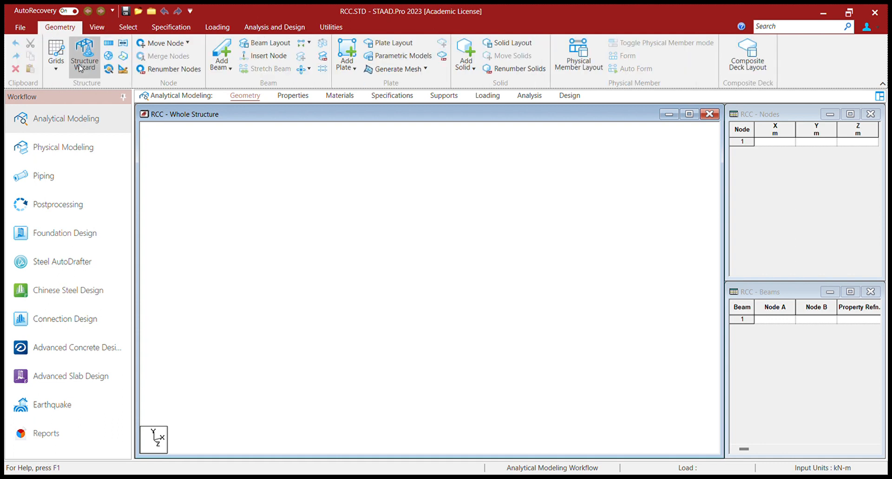
left_click(54, 65)
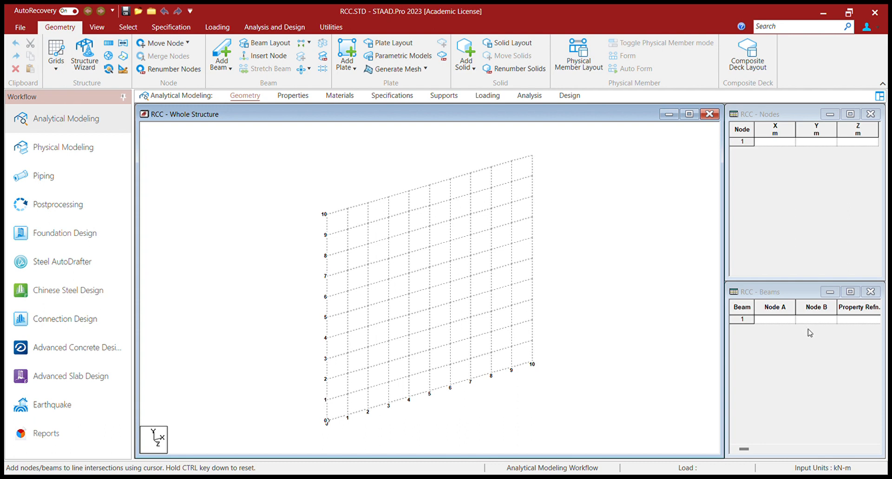
Step: Set the snap grid to the X-Z plane with 12 divisions along X and 15 along Z
left_click(557, 200)
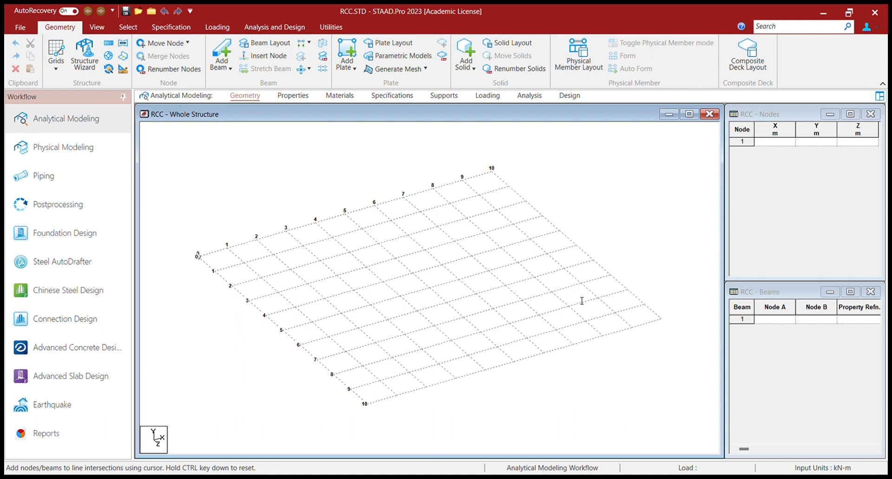
type("12")
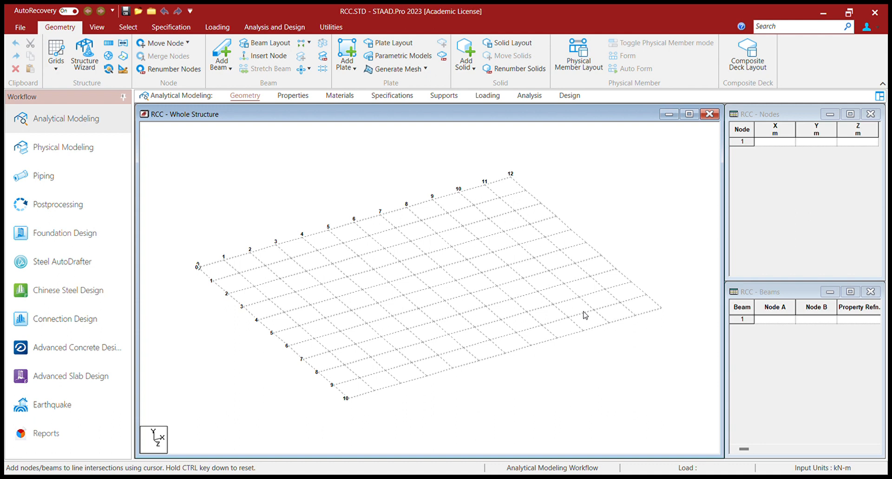
type("15")
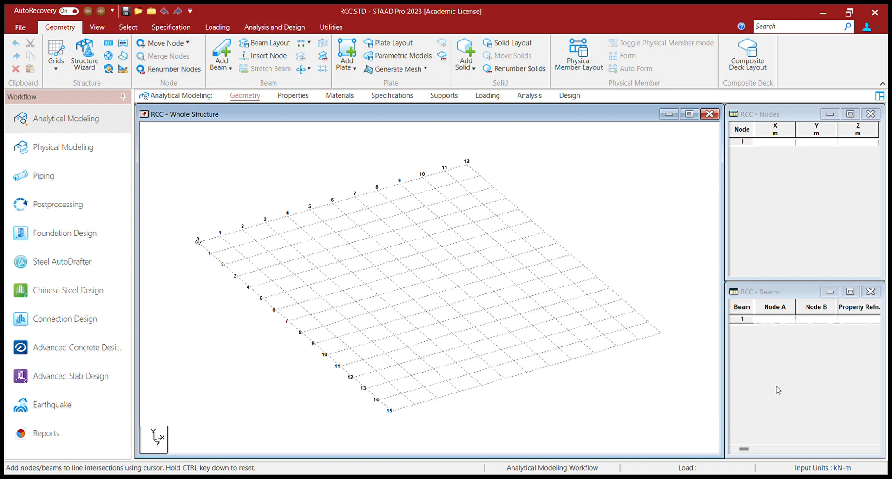
Step: Switch to the Top view so the 12 by 15 grid lies flat on screen
left_click(94, 31)
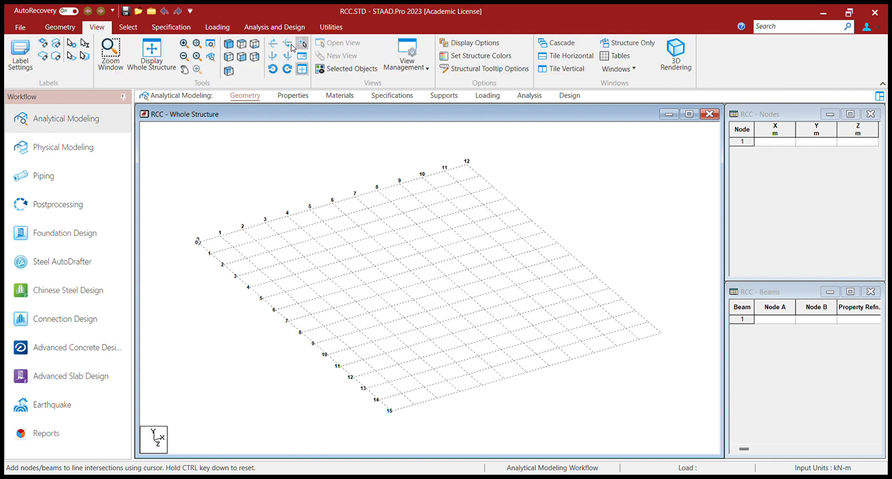
left_click(238, 58)
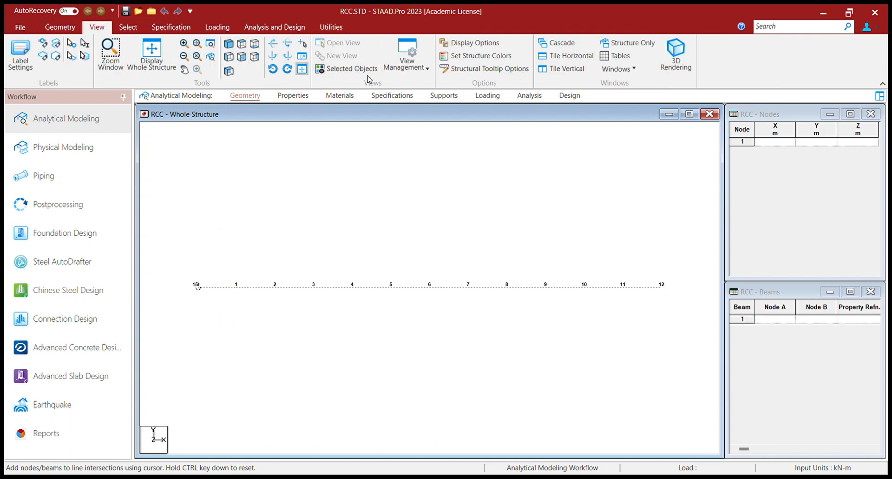
left_click(243, 45)
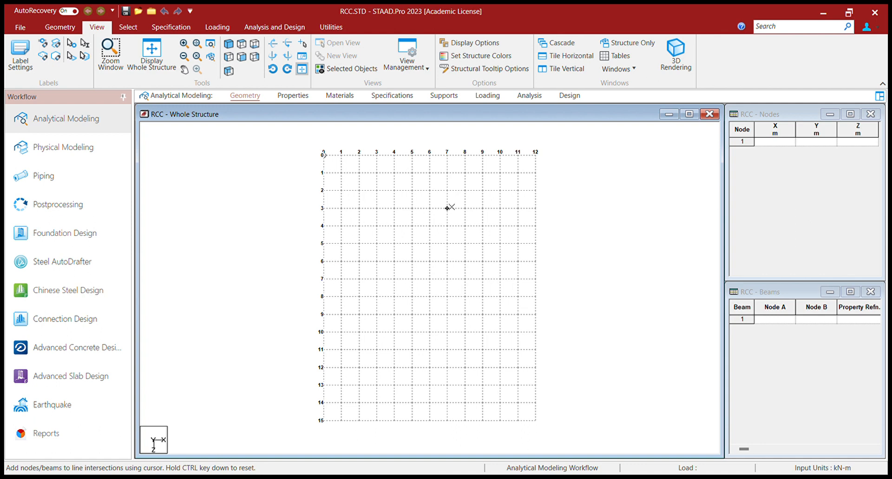
Step: Draw connected beams along the top edge through grid points 0, 3, 4, 6, 8, 10 and 12
left_click(327, 157)
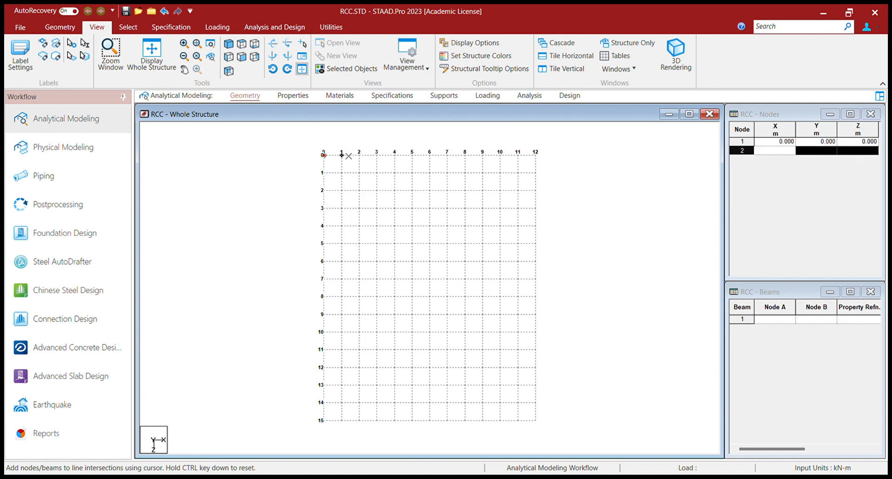
left_click(377, 154)
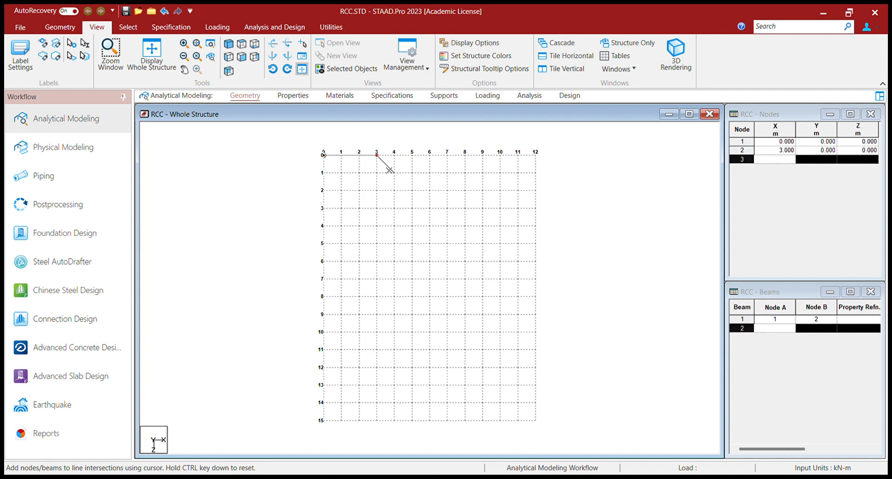
left_click(394, 155)
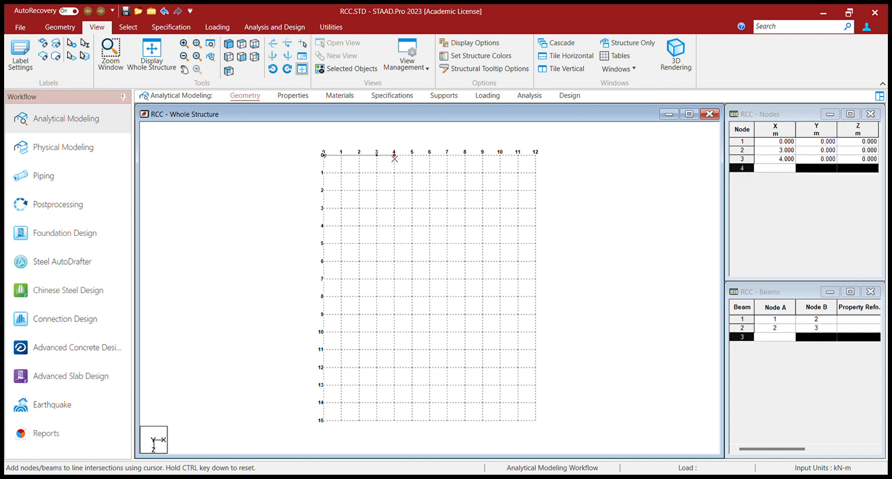
left_click(430, 158)
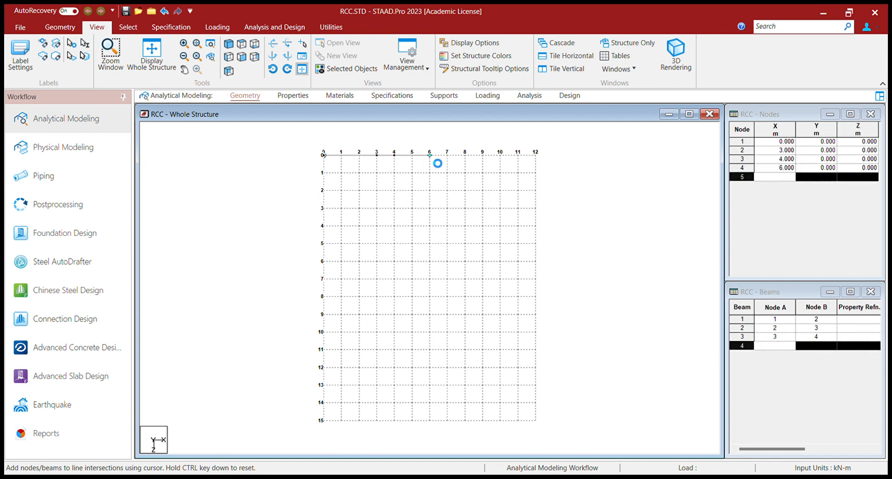
left_click(466, 156)
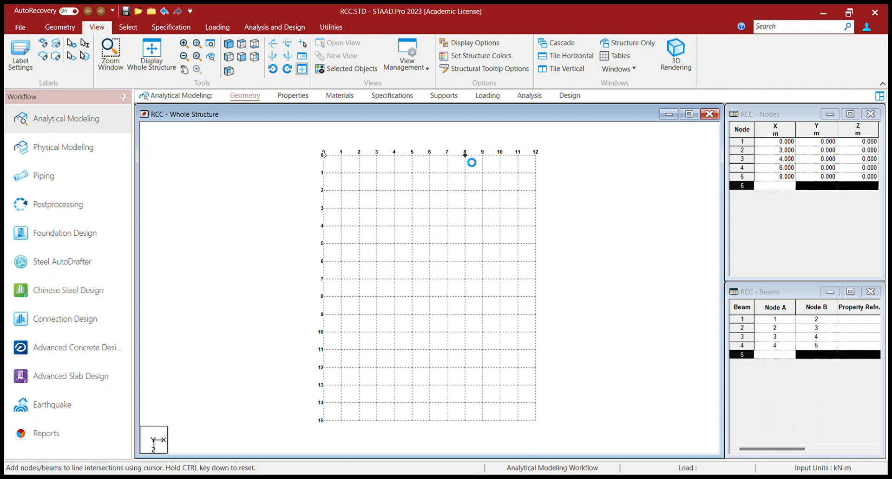
left_click(501, 158)
left_click(540, 158)
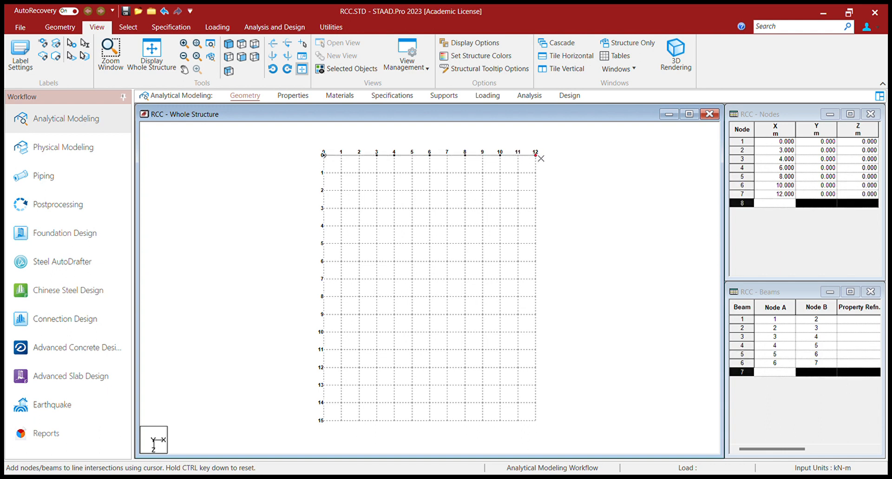
Step: Continue the beams down the right edge through lines 4, 6, 8, 10, 11 and 14
left_click(538, 227)
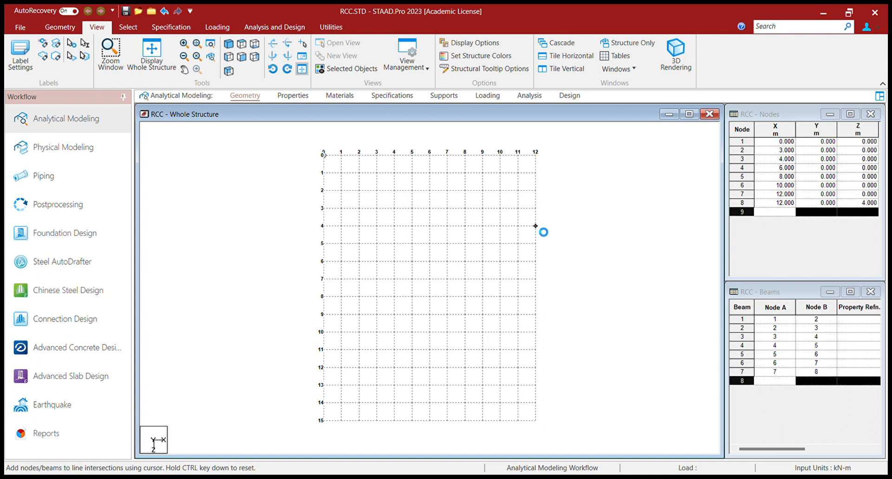
left_click(537, 261)
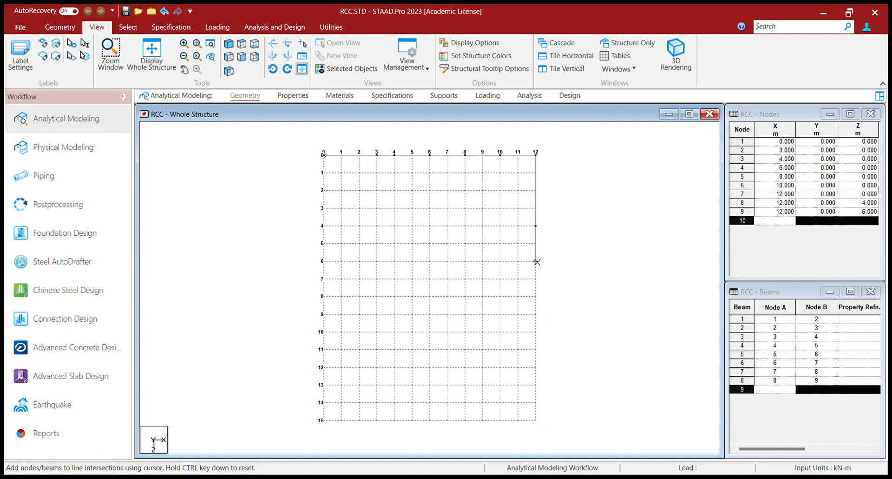
left_click(538, 296)
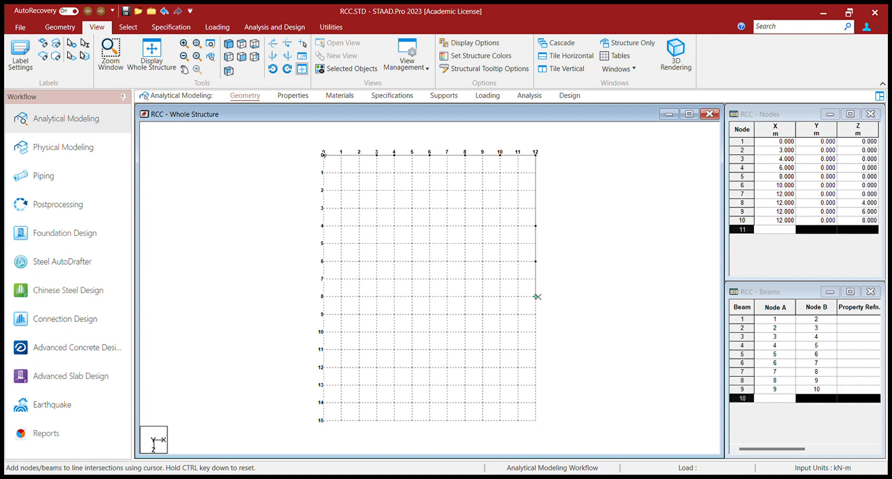
left_click(538, 332)
left_click(536, 349)
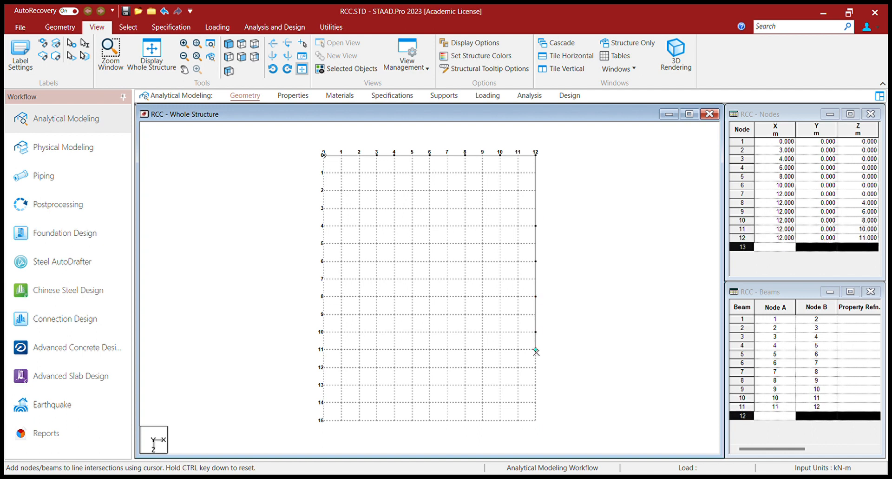
left_click(536, 402)
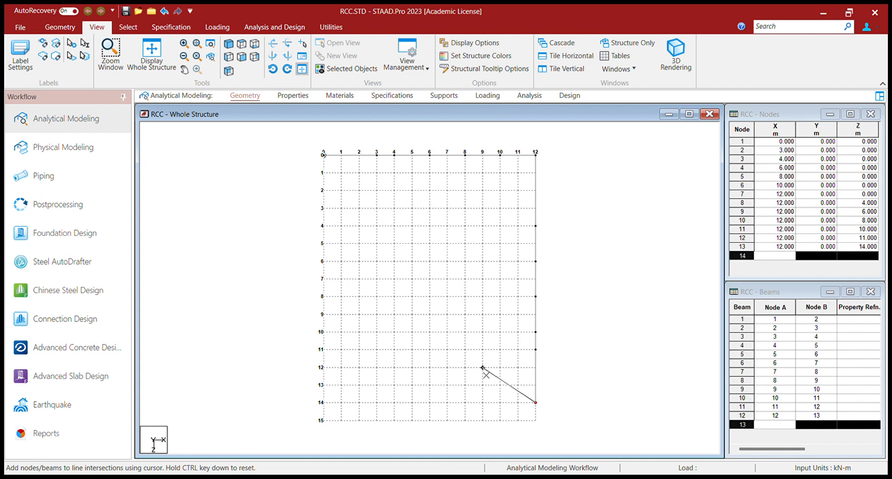
Step: Run beams through (8,14), (4,14), (4,15) and along line 15 to (0,15)
left_click(465, 402)
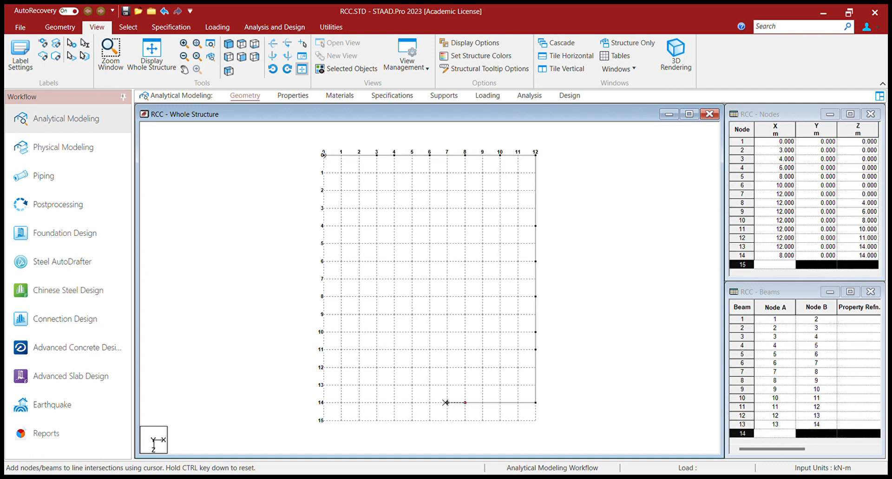
left_click(397, 405)
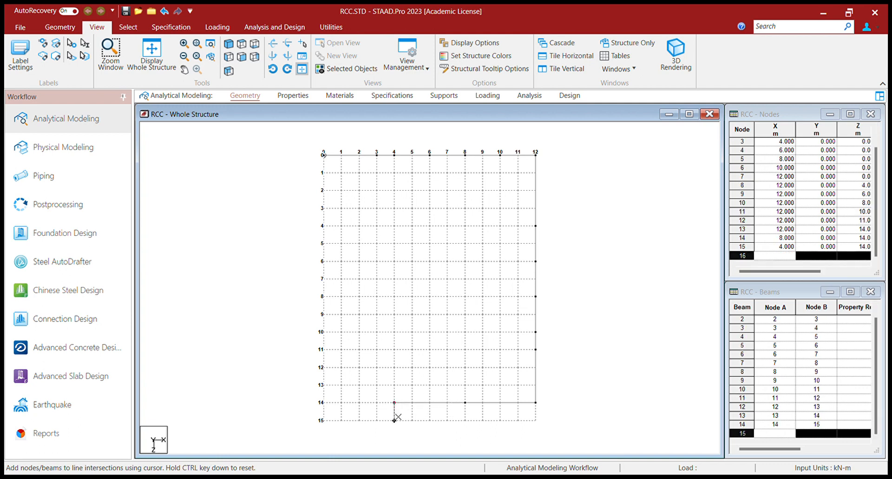
left_click(394, 421)
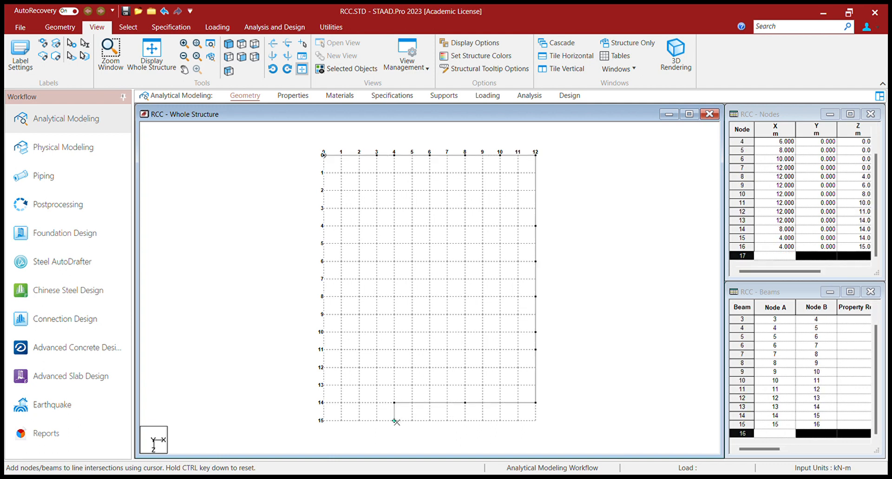
left_click(323, 421)
Step: Run beams up the left edge through lines 11, 8, 6 and 4, closing at the origin node
left_click(324, 349)
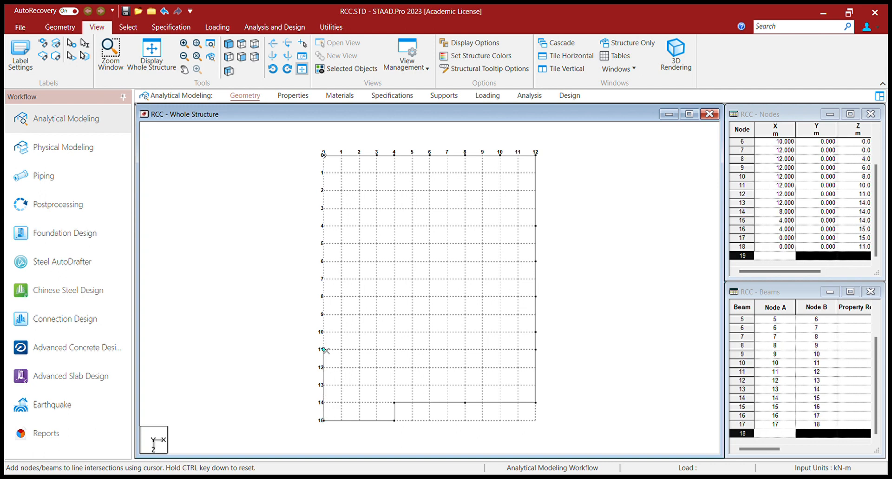
left_click(324, 296)
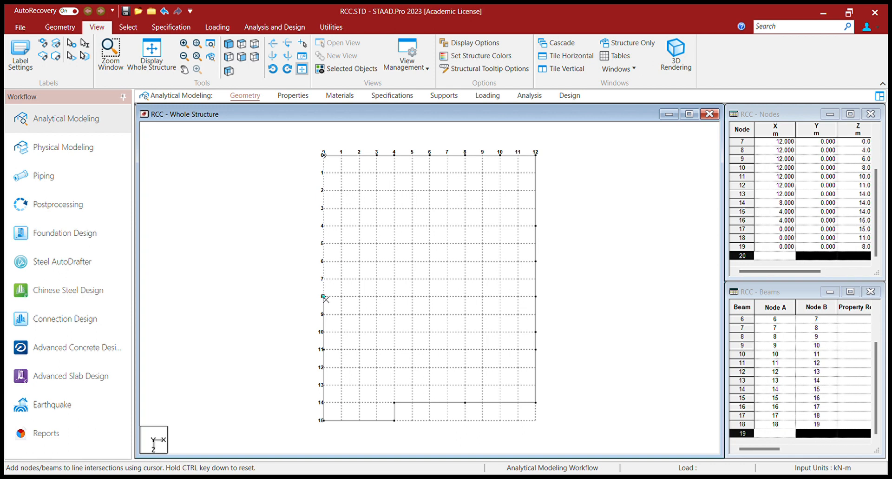
left_click(324, 260)
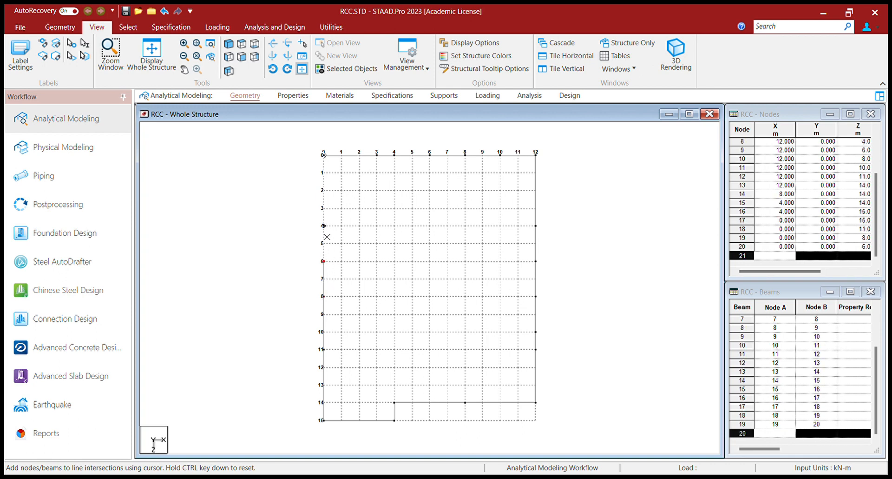
left_click(324, 225)
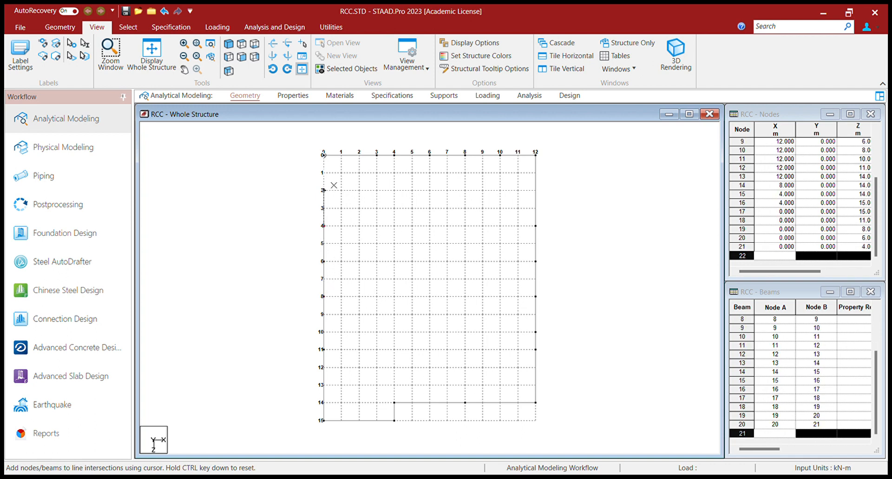
left_click(325, 156)
Step: Draw a beam down x=4 from the top edge to row 4, then along row 4 to x=0
left_click(398, 159)
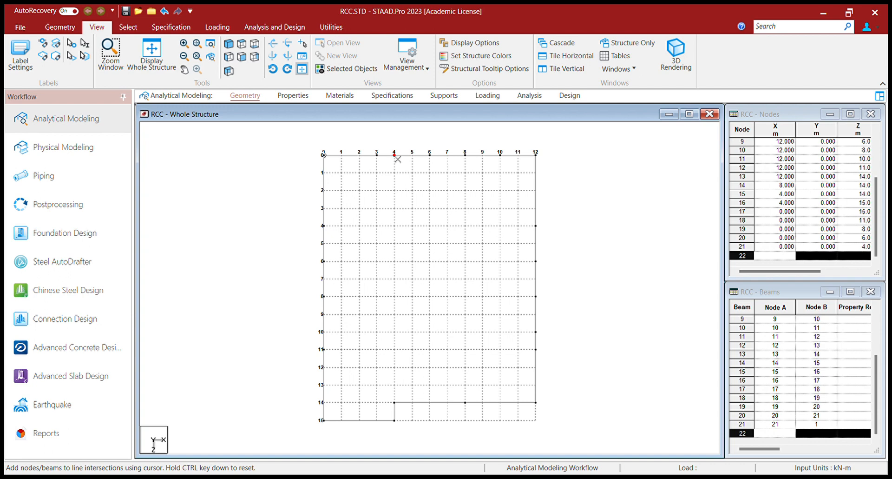
left_click(398, 229)
left_click(325, 227)
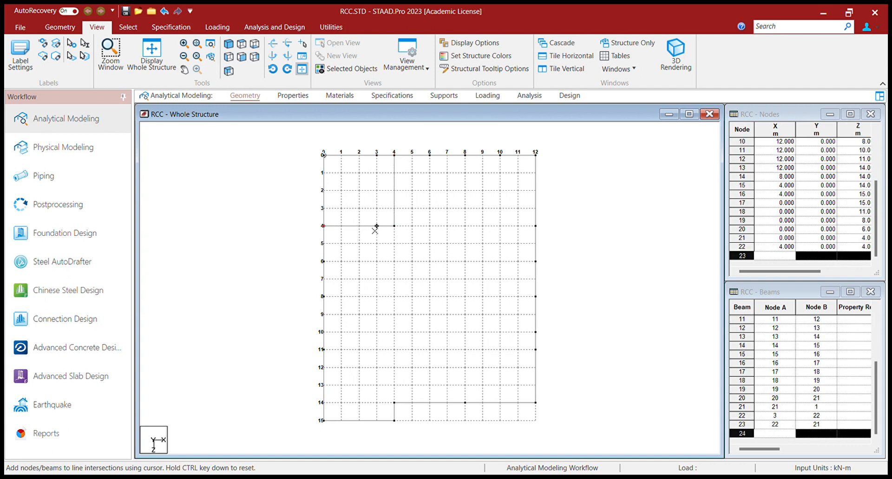
key("ctrl")
Step: Add a beam down x=6 to row 4 joining (4,4), plus beams at z=1 and z=3 between x=4 and 6
left_click(430, 156)
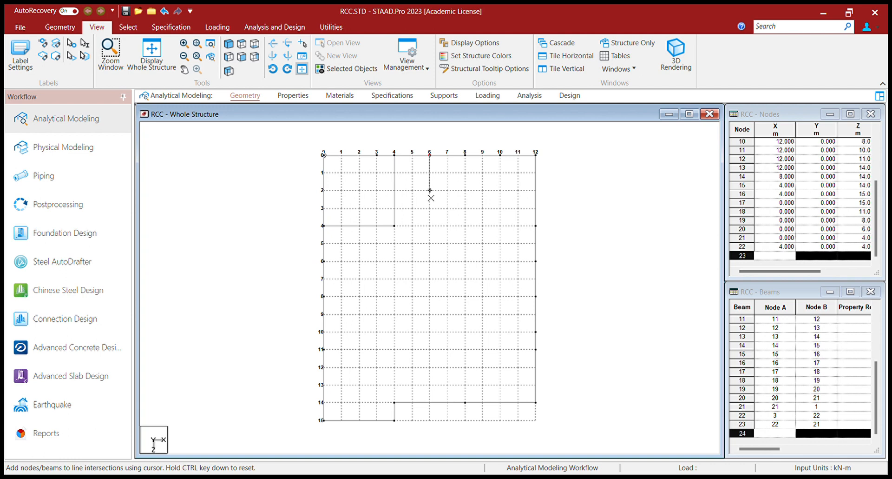
left_click(430, 225)
left_click(395, 226)
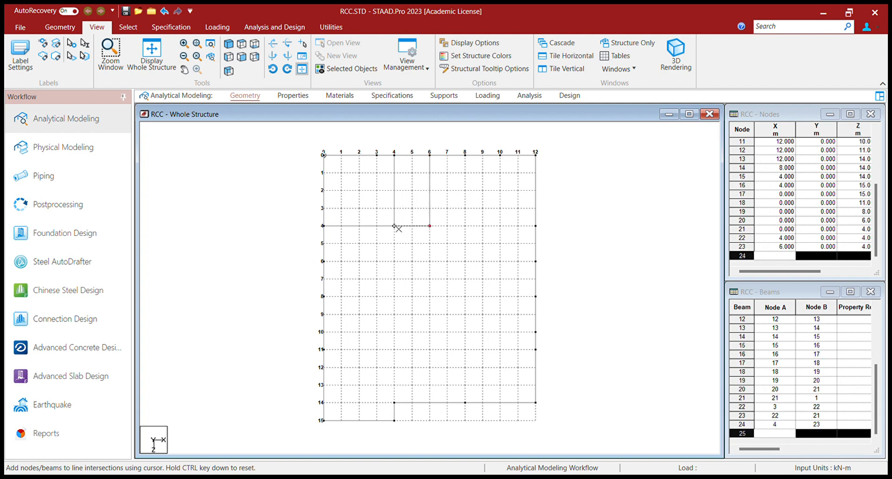
key("ctrl")
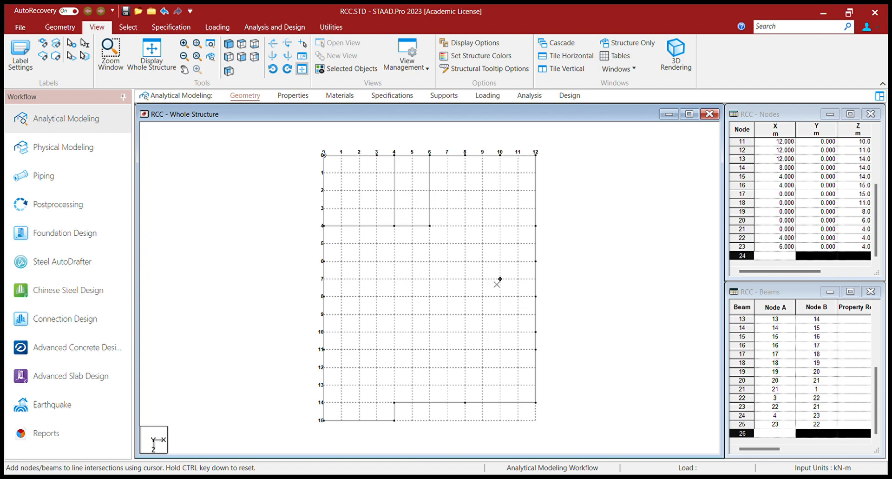
left_click(395, 173)
left_click(430, 172)
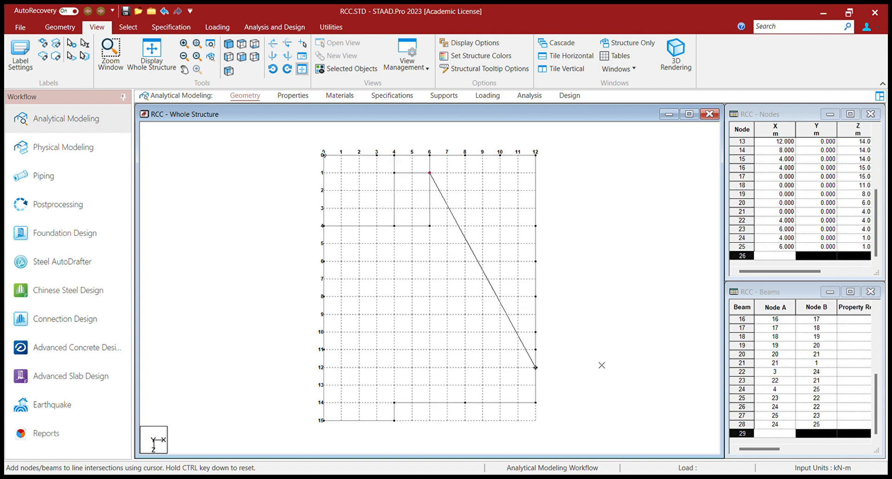
key("ctrl")
left_click(395, 208)
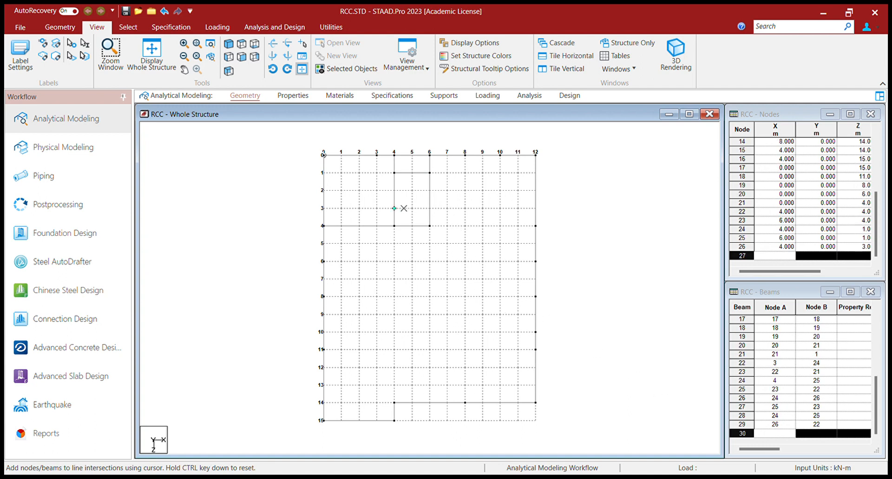
left_click(430, 208)
key("ctrl")
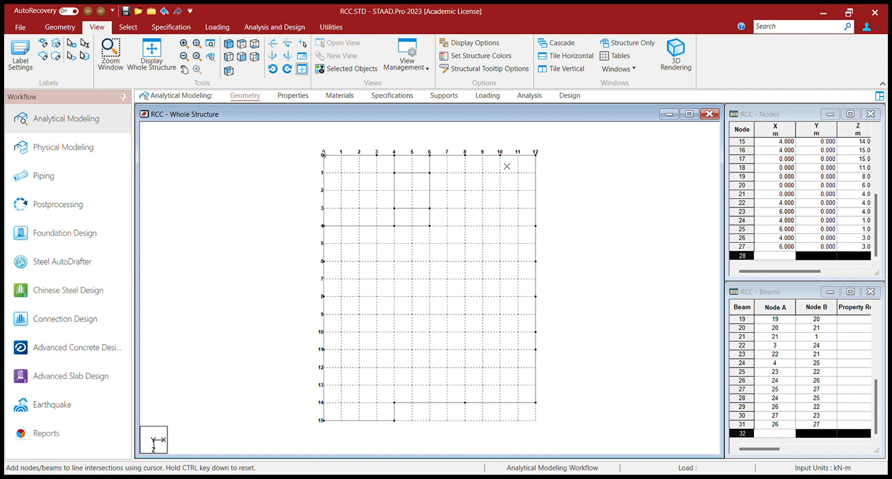
Step: Draw a beam down x=10 from the top edge to row 4, continuing to (12,4)
left_click(501, 155)
left_click(501, 226)
left_click(536, 226)
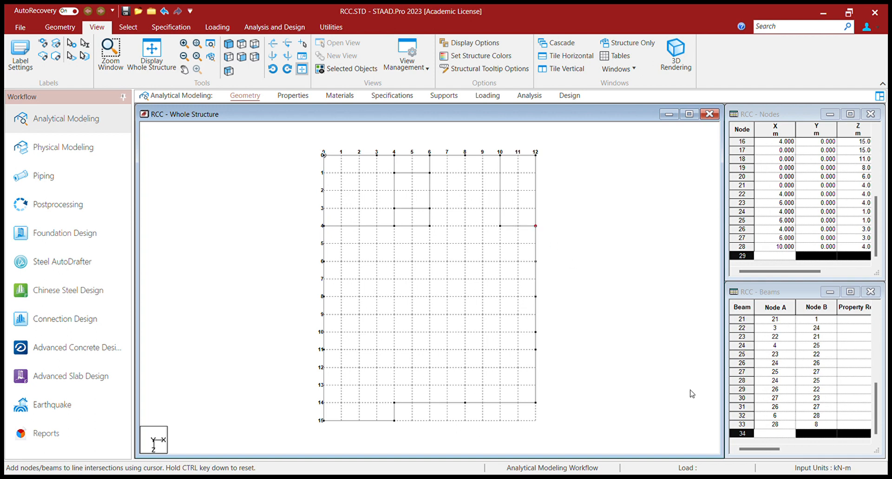
key("ctrl")
Step: Add beams from (10,3) to (12,3) and from (10,4) to (6,4)
left_click(500, 208)
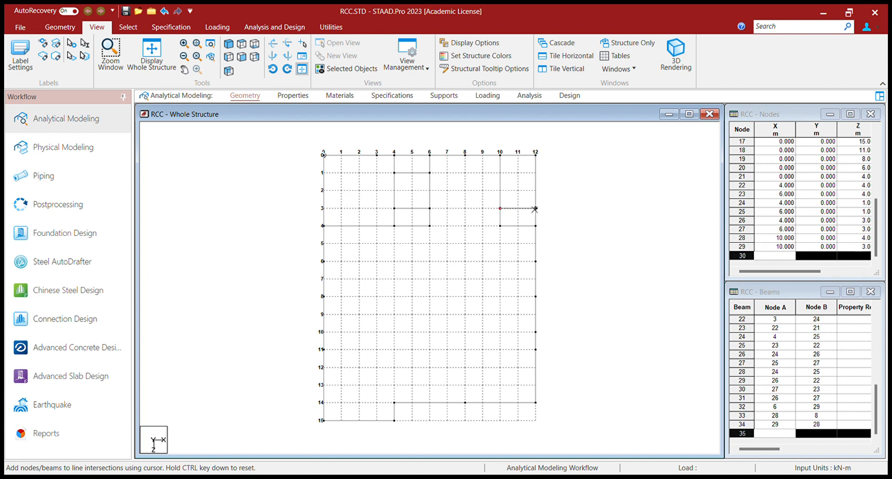
left_click(536, 208)
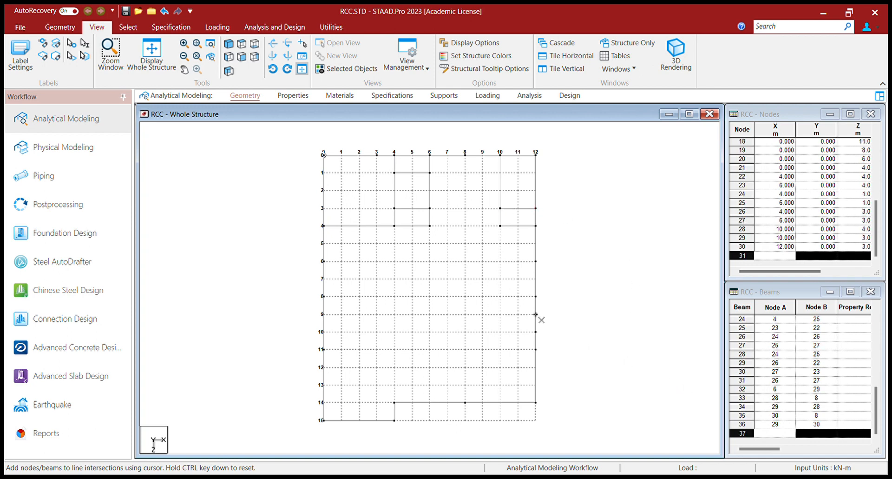
left_click(500, 226)
left_click(429, 226)
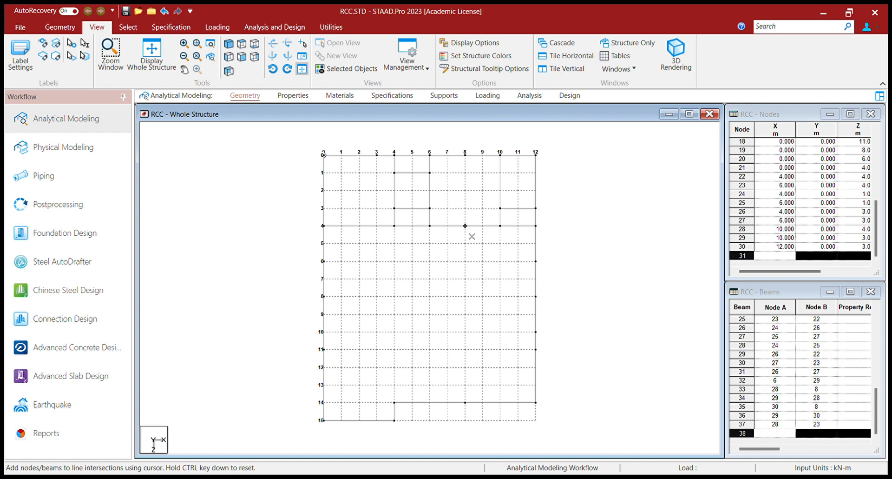
Step: Frame the bay (12,6)-(8,6)-(8,10)-(12,10) and hide the snap grid
left_click(536, 261)
left_click(466, 261)
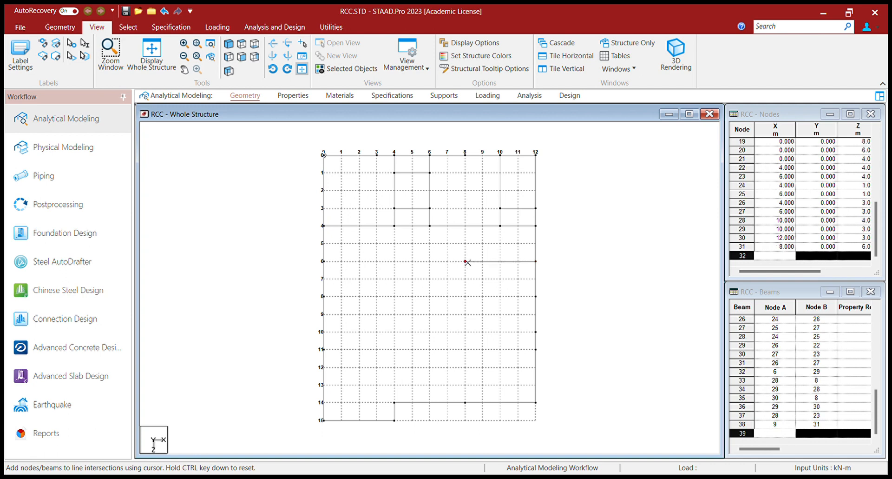
left_click(465, 332)
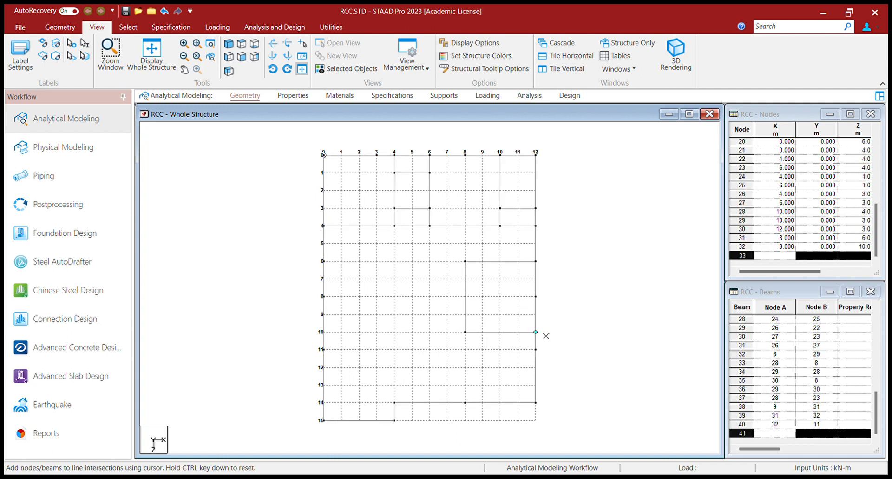
left_click(538, 332)
key("ctrl")
left_click(749, 393)
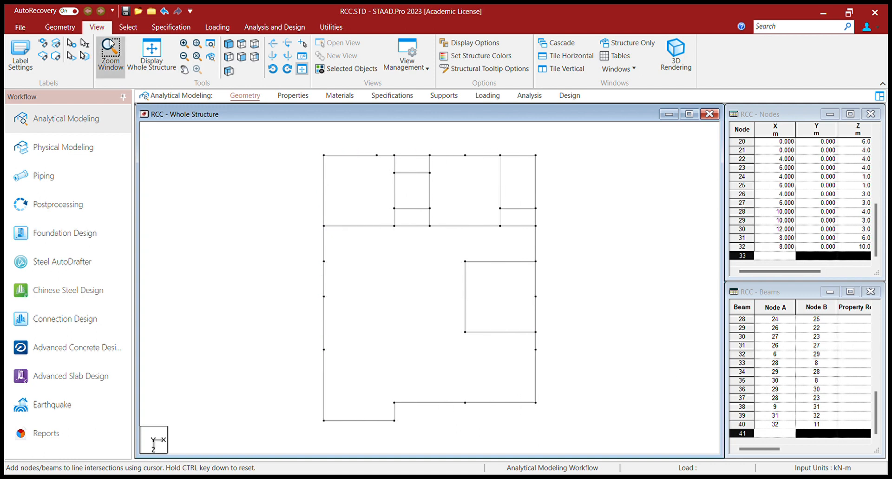
left_click(128, 26)
Step: Delete node 10 at x=12, z=8 along with its connected right-edge beams
left_click(16, 54)
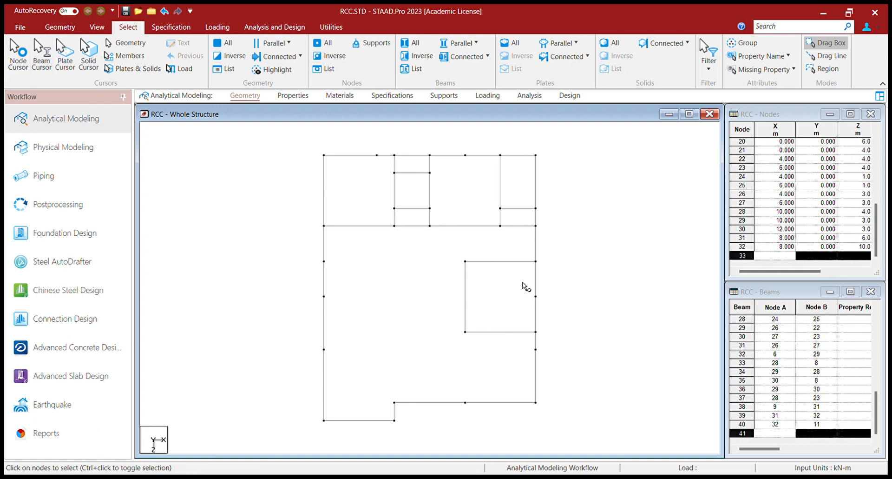
left_click(536, 296)
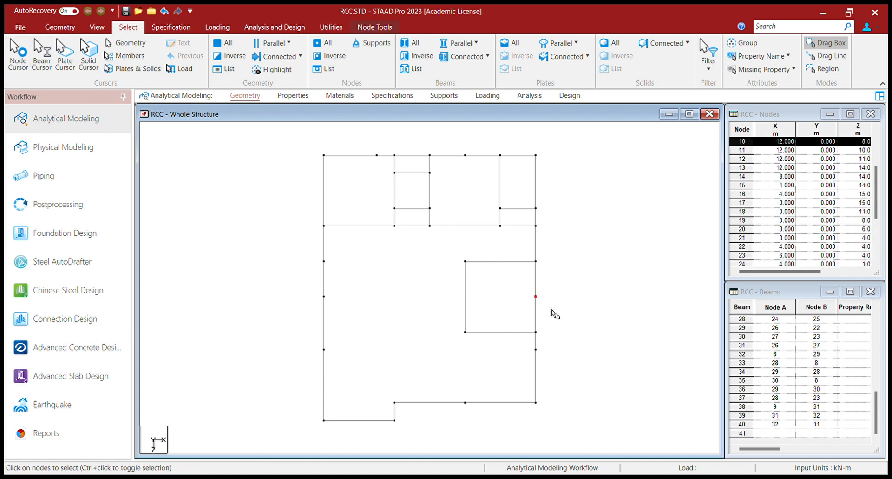
key("Delete")
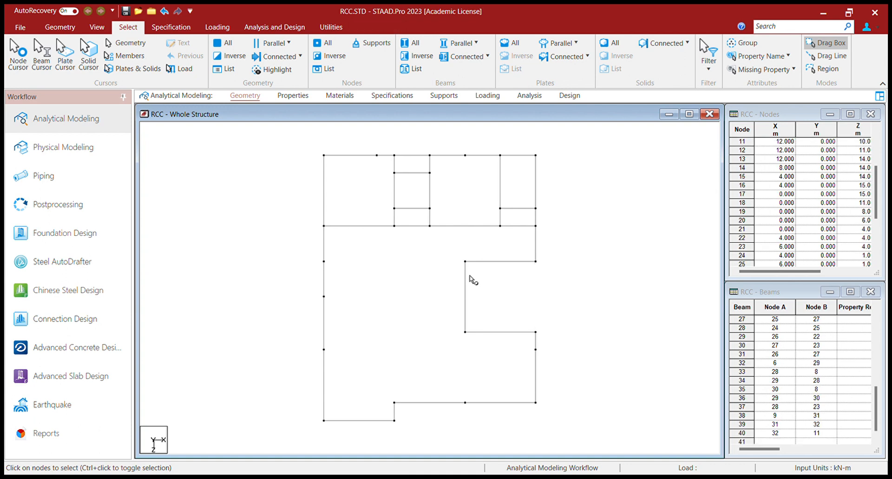
left_click(60, 27)
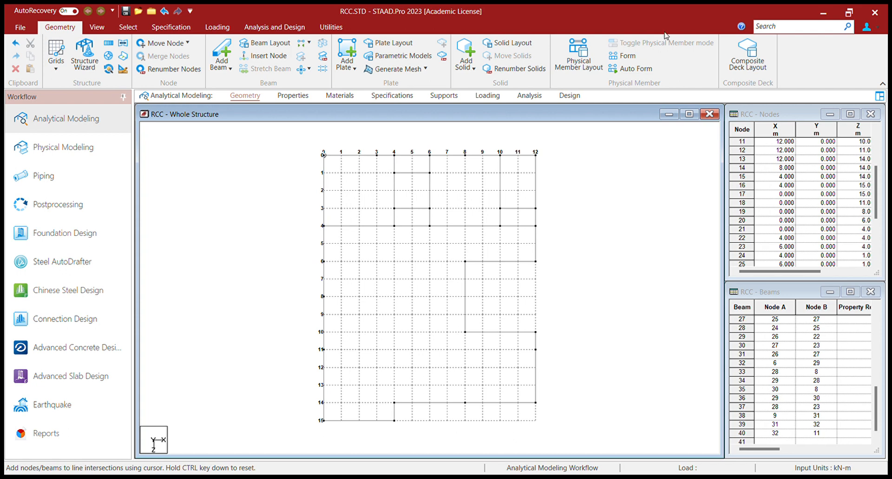
Step: Draw a beam from (12,6) to (12,10) and hide the snap grid
left_click(536, 262)
left_click(542, 328)
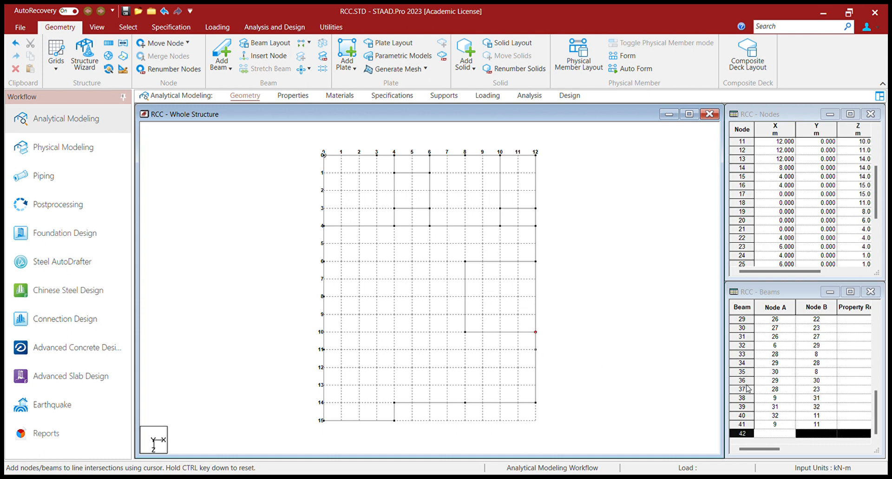
left_click(760, 380)
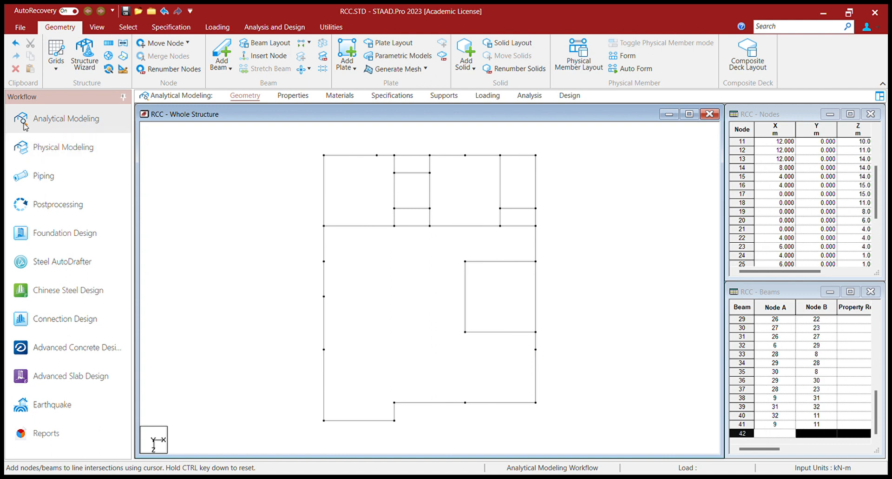
Step: Delete node 12 on the right edge with its connected beams
left_click(98, 27)
left_click(130, 29)
left_click(18, 52)
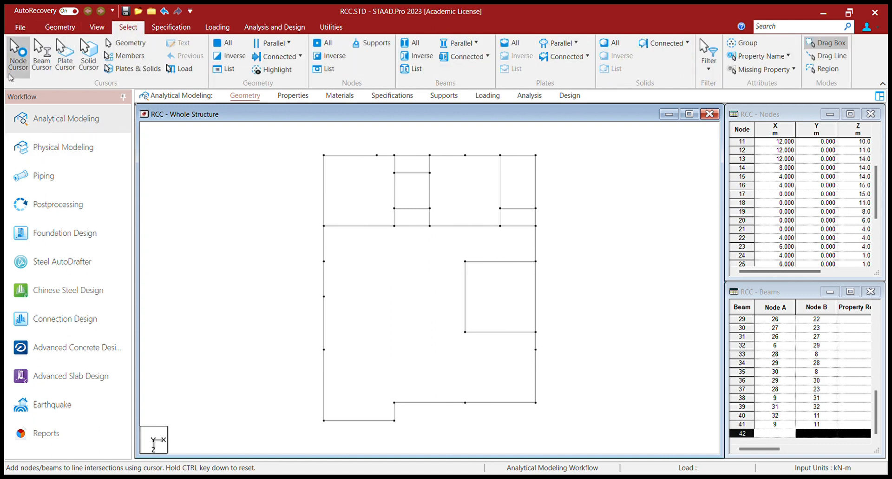
left_click(535, 349)
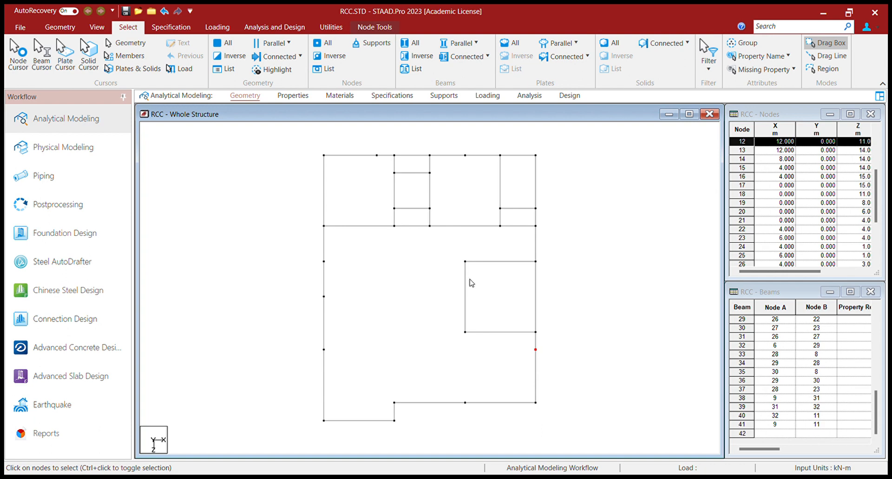
key("Delete")
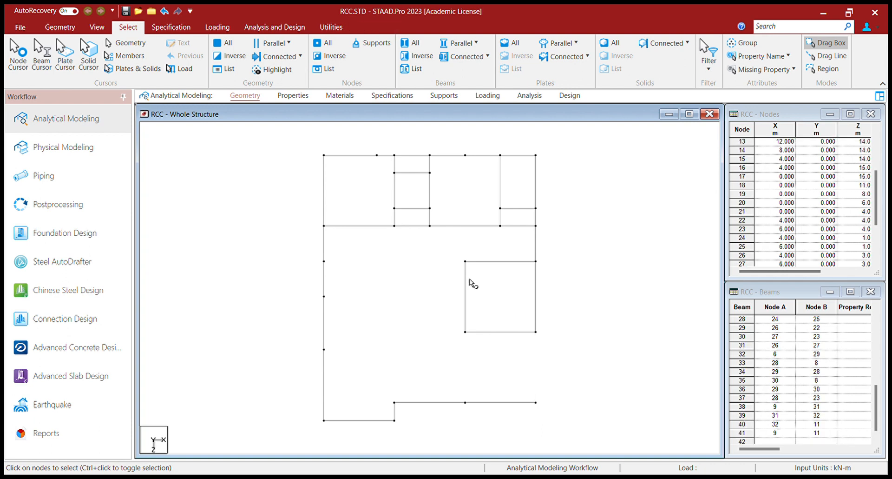
Step: Turn the snap grid back on in the Geometry tools
left_click(60, 28)
left_click(97, 27)
left_click(59, 30)
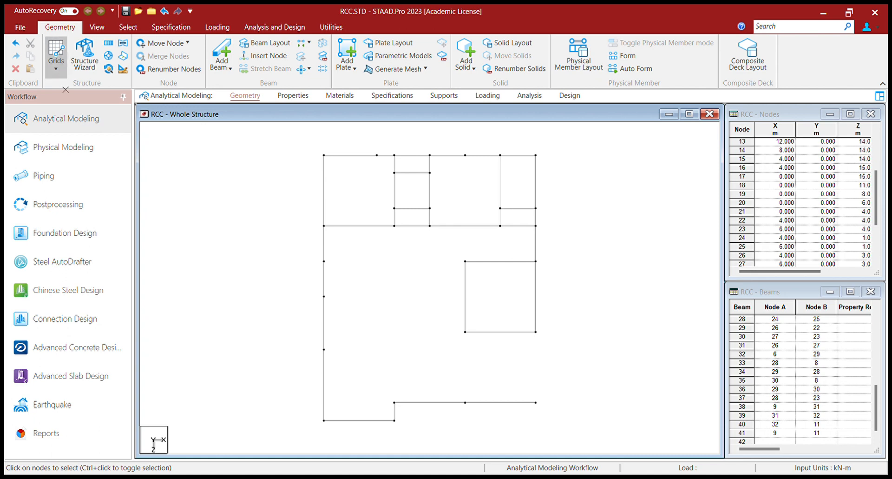
left_click(56, 61)
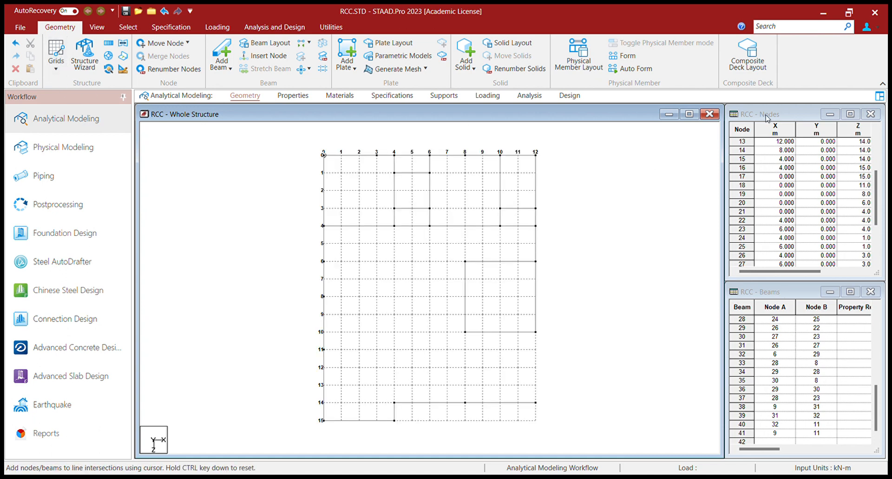
Step: Draw beams from (12,10) to (12,14) and along x=8 from (8,14) to (8,10)
left_click(536, 332)
left_click(536, 402)
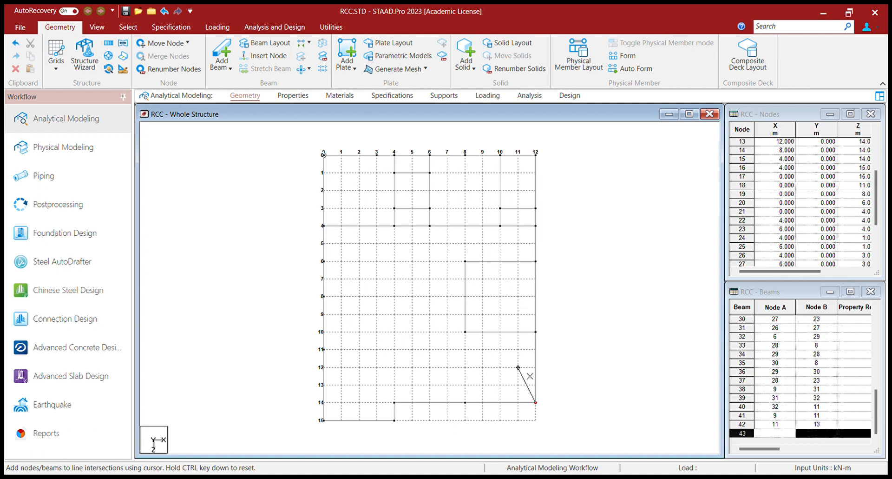
key("ctrl")
left_click(465, 402)
left_click(466, 332)
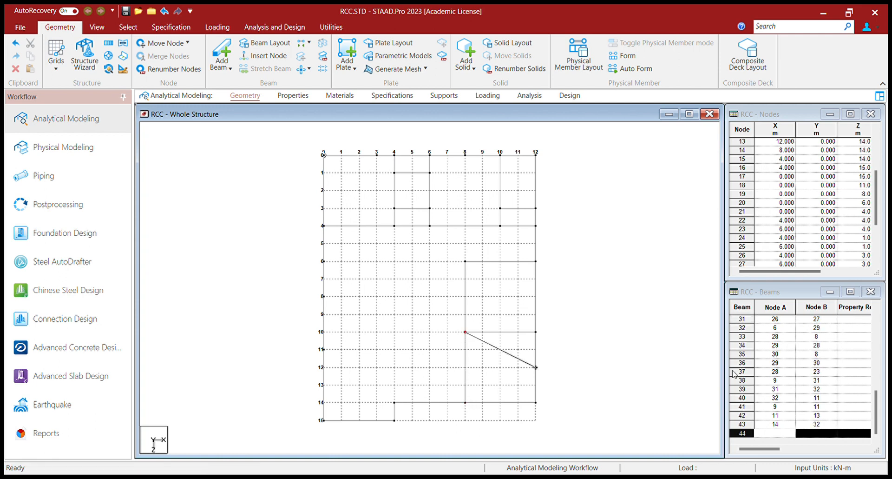
key("ctrl")
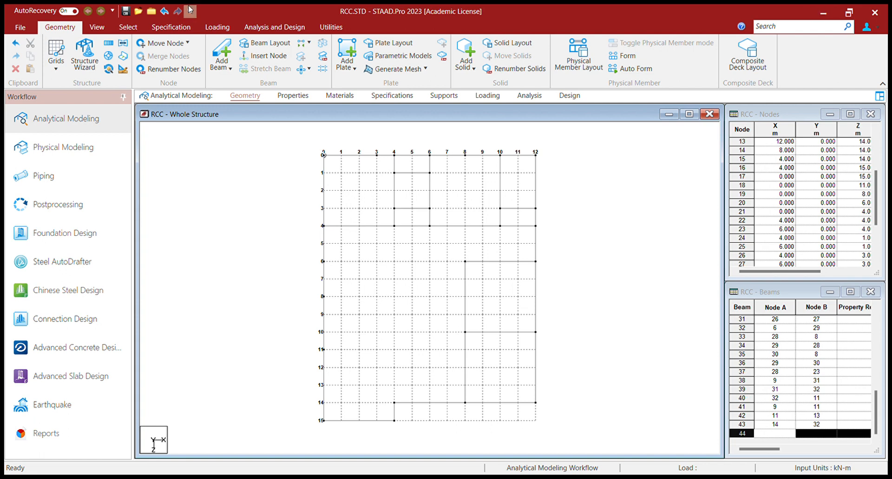
left_click(222, 55)
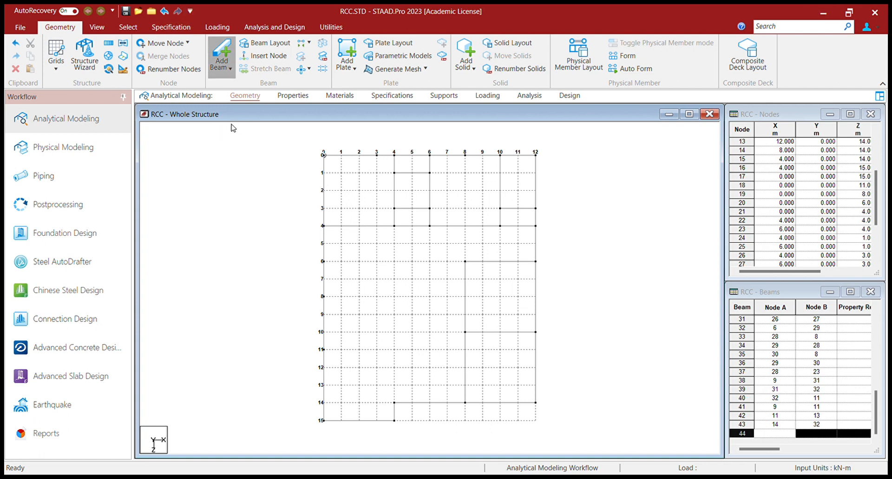
Step: Add a beam along x=8 from line 6 up to line 4
left_click(244, 98)
left_click(465, 262)
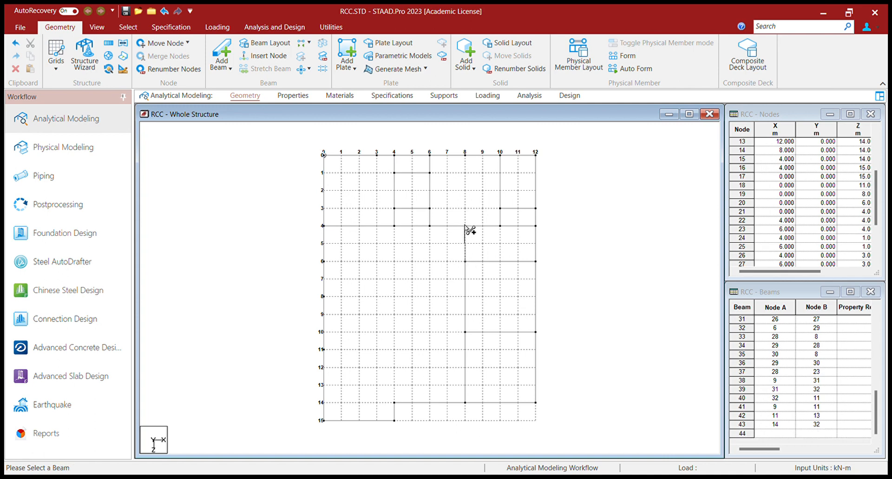
left_click(465, 226)
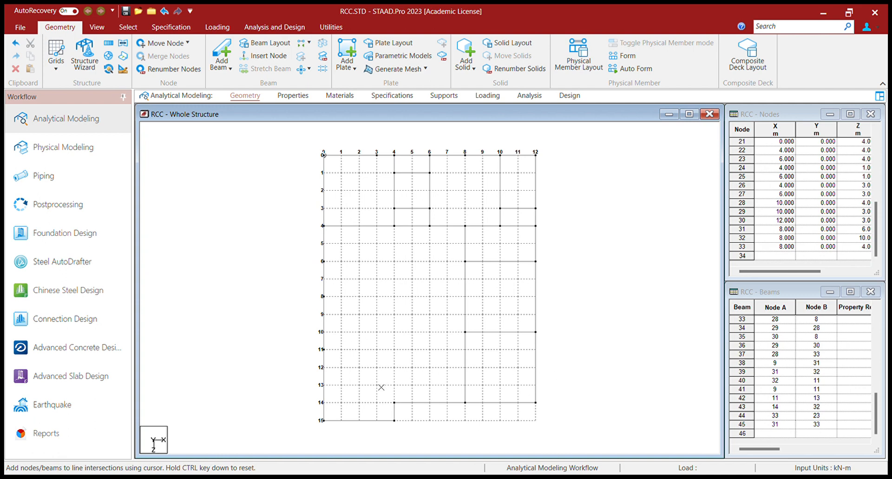
Step: Draw beams along line 10 from x=8 to x=4, then down to node 15 on line 14
left_click(465, 332)
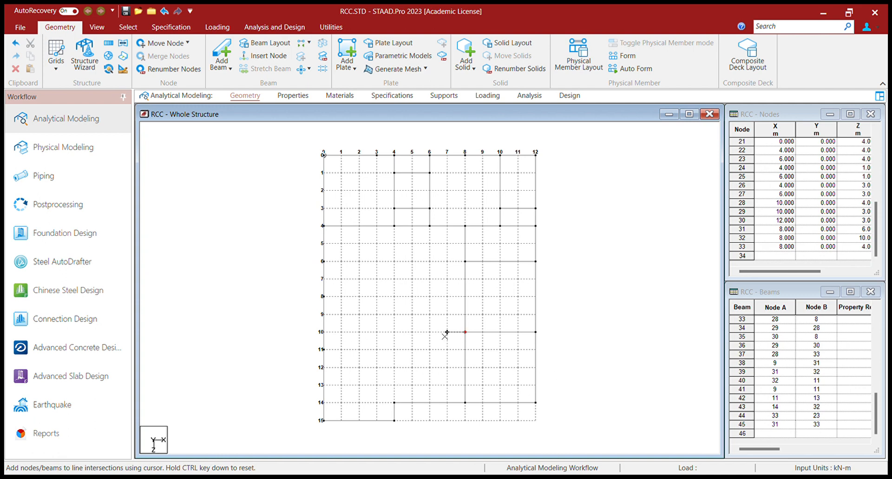
left_click(394, 331)
left_click(395, 402)
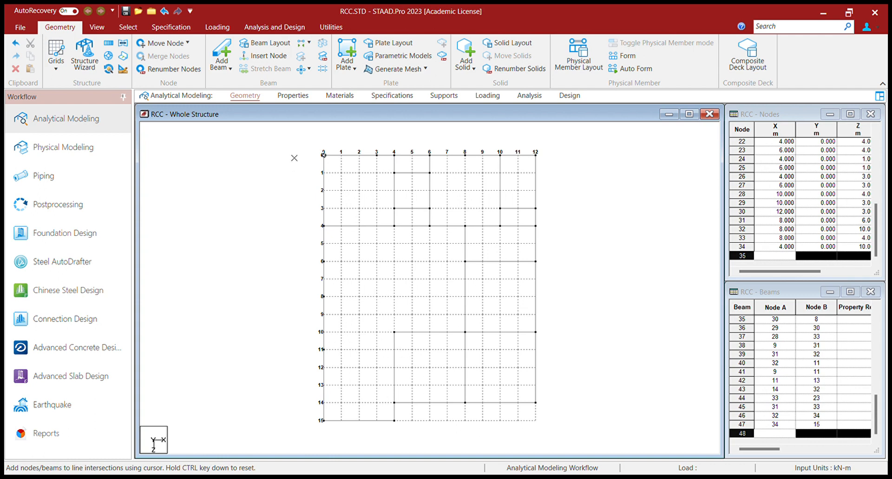
left_click(347, 55)
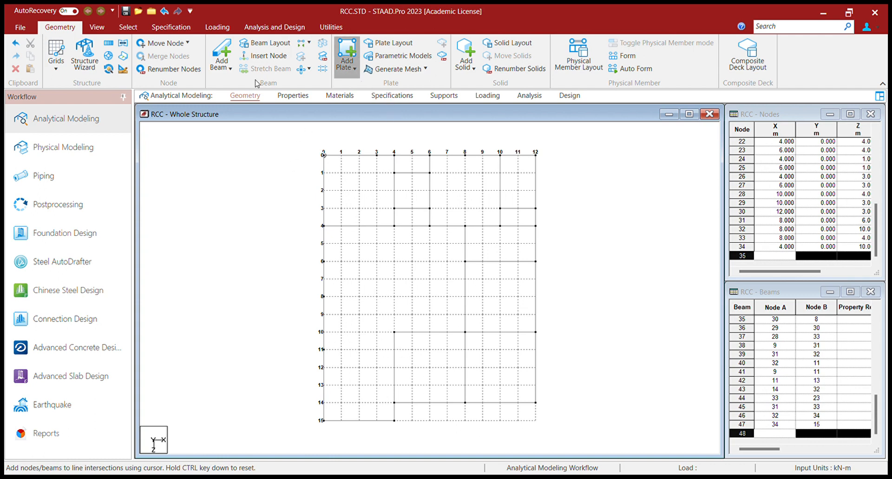
Step: Draw left-edge beams along lines 11 and 8, plus an x=3 beam from line 8 down to line 11
left_click(222, 55)
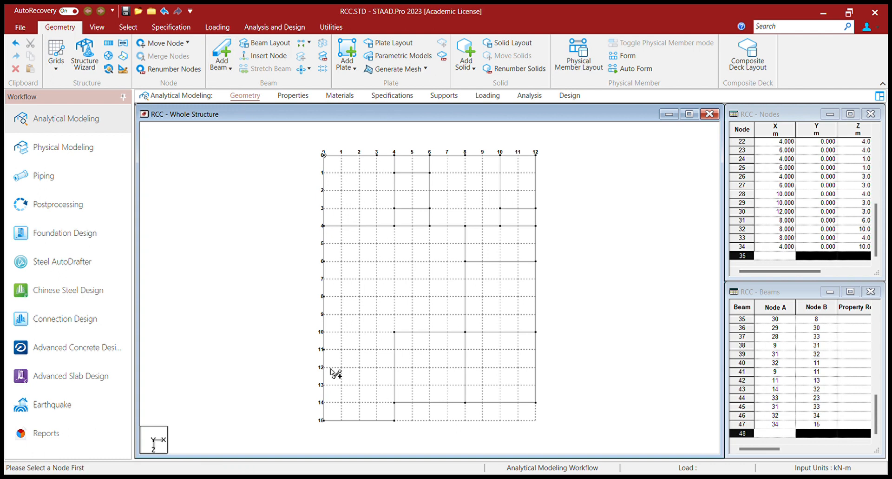
left_click(323, 349)
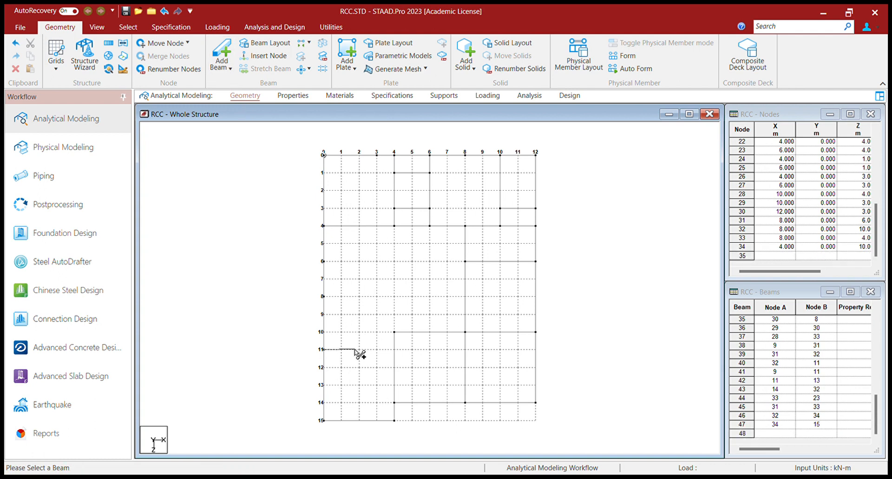
left_click(394, 349)
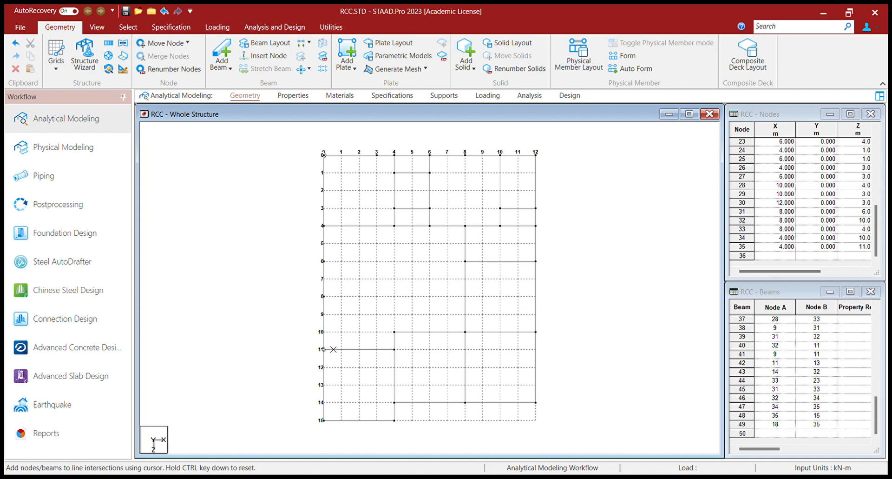
left_click(326, 297)
left_click(377, 296)
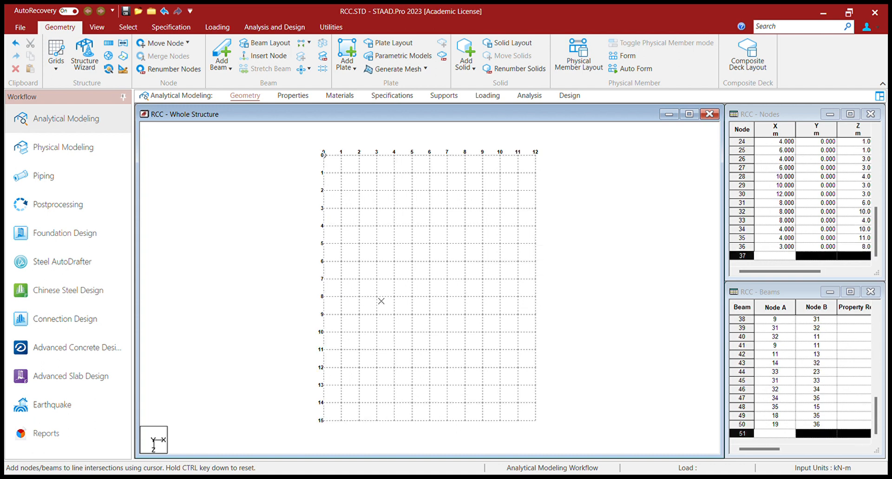
left_click(377, 350)
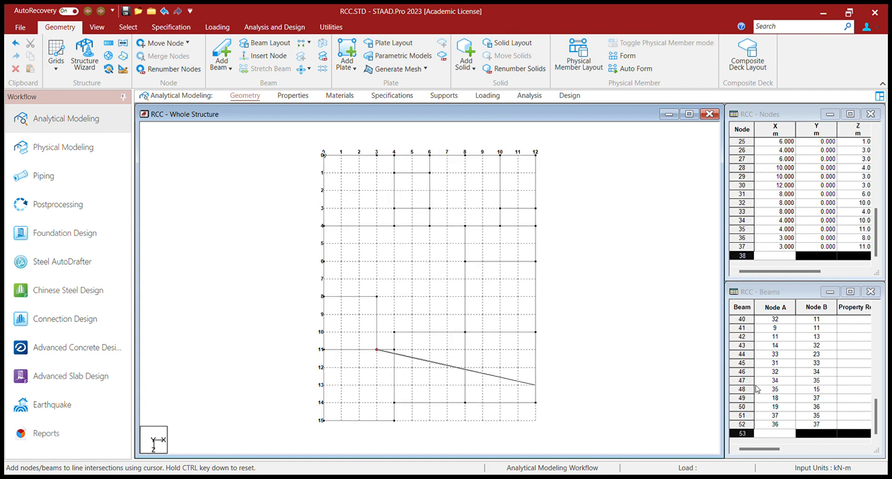
key("ctrl")
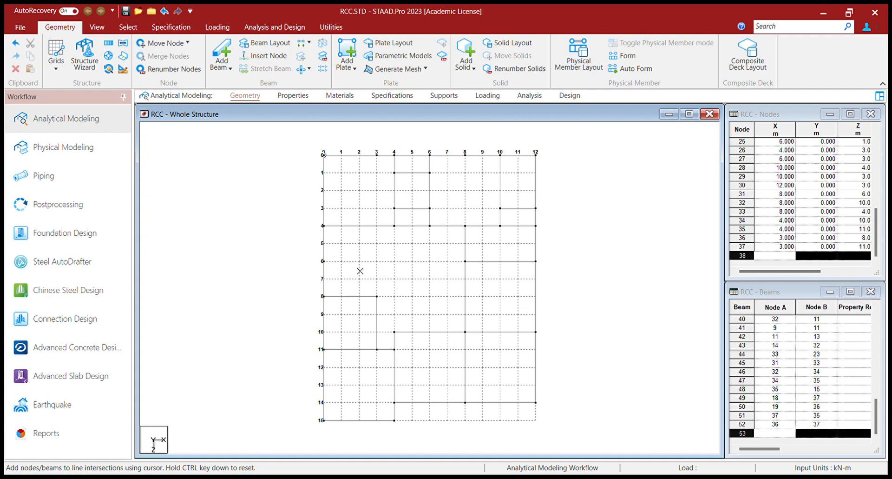
Step: Add an x=3 beam from line 8 up to line 4 and a line-6 beam, then hide the snap grid
left_click(377, 296)
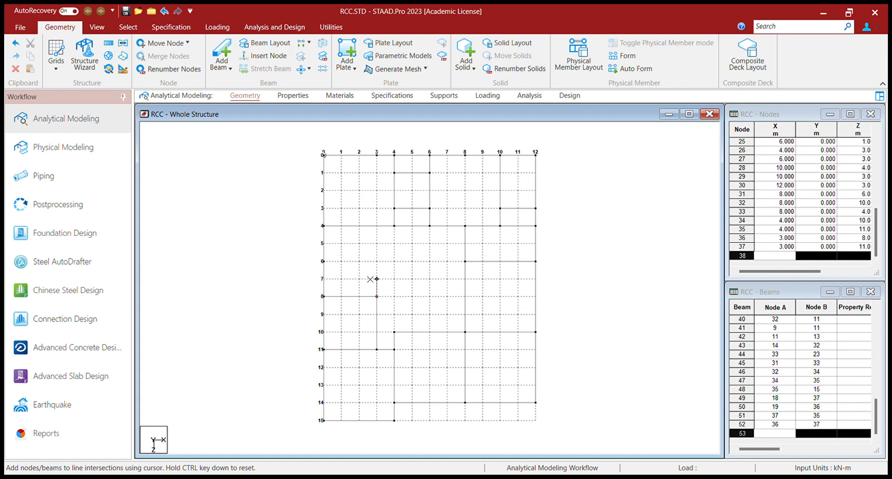
left_click(377, 226)
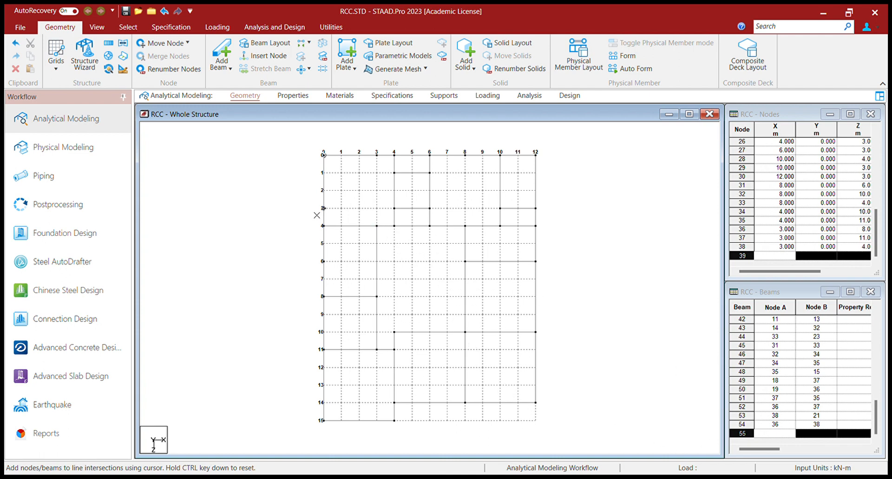
left_click(323, 262)
left_click(377, 262)
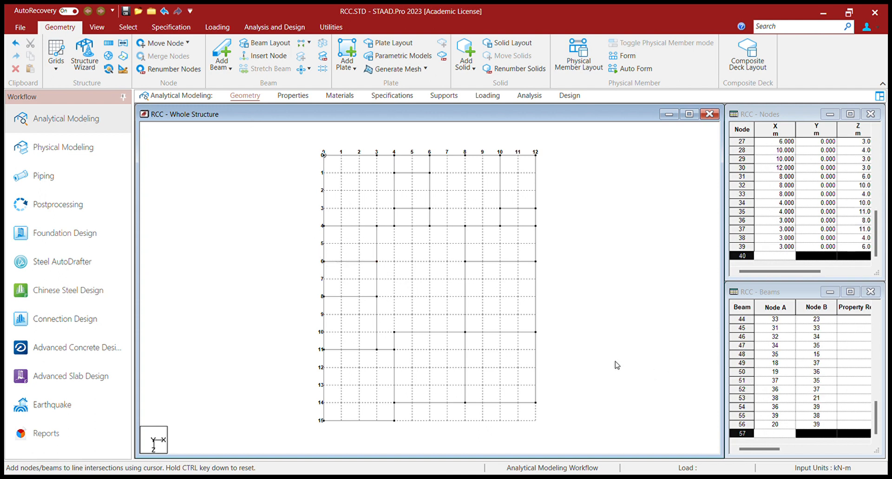
left_click(698, 61)
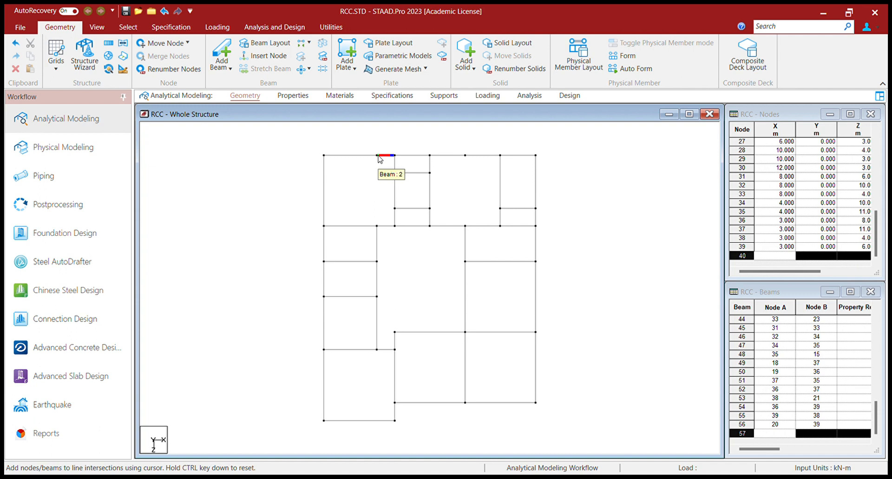
Step: Delete the top-edge nodes at x 3 and x 8 along with their attached beams
left_click(128, 27)
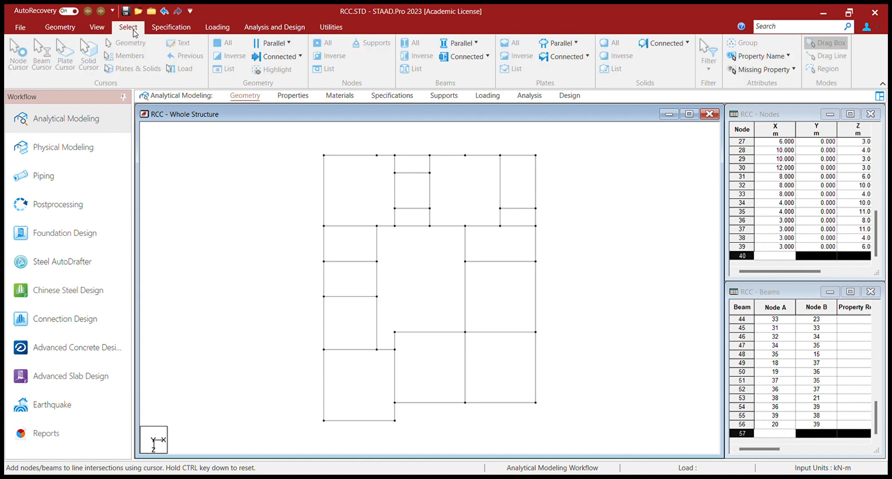
left_click(29, 54)
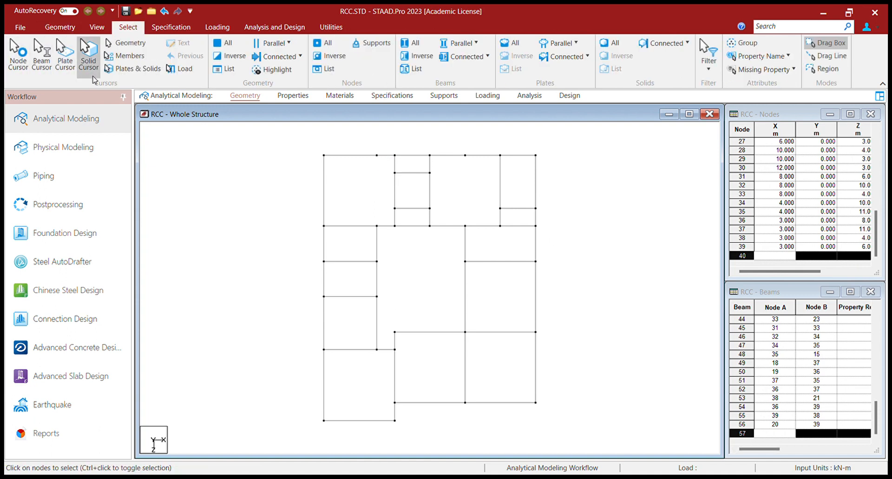
left_click(381, 162)
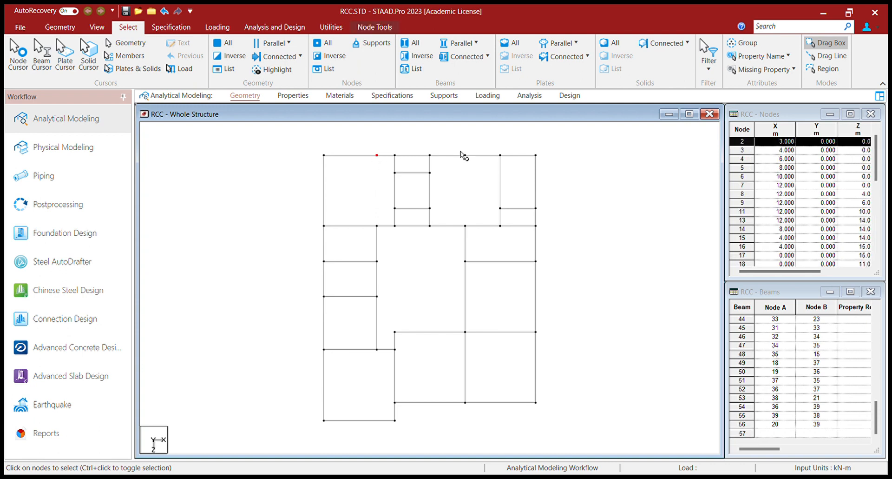
left_click(467, 156, "ctrl")
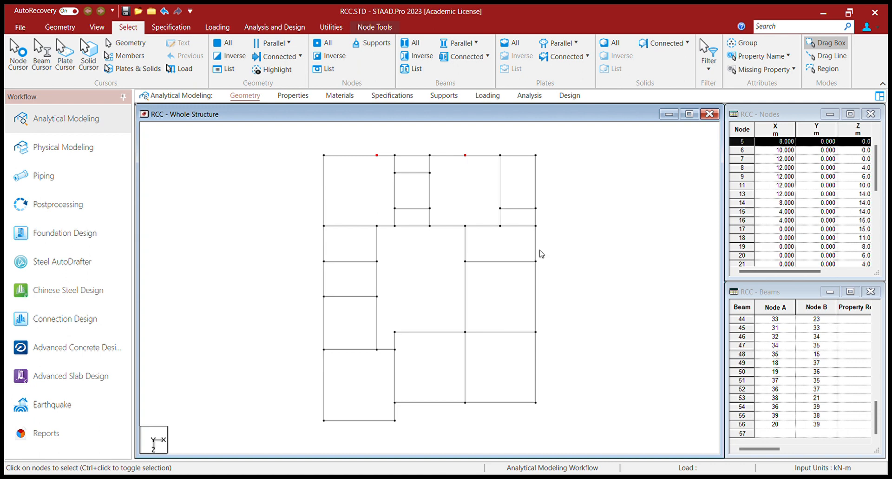
key("Delete")
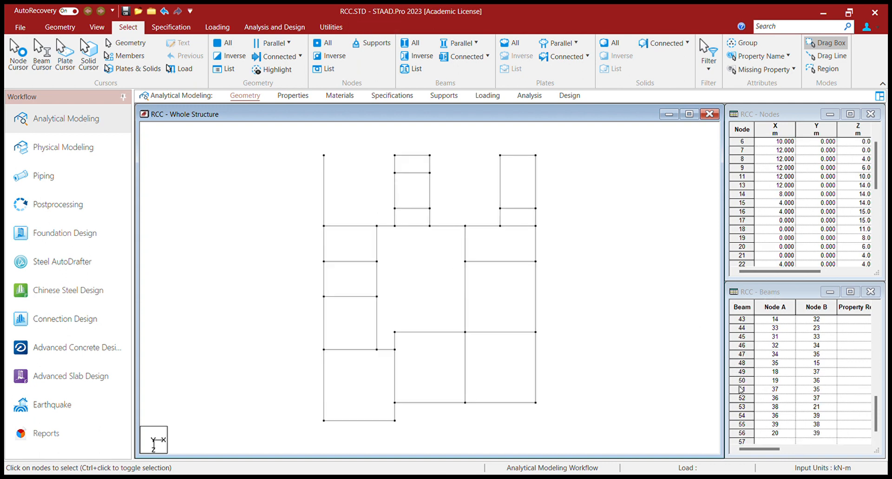
key("ctrl+a")
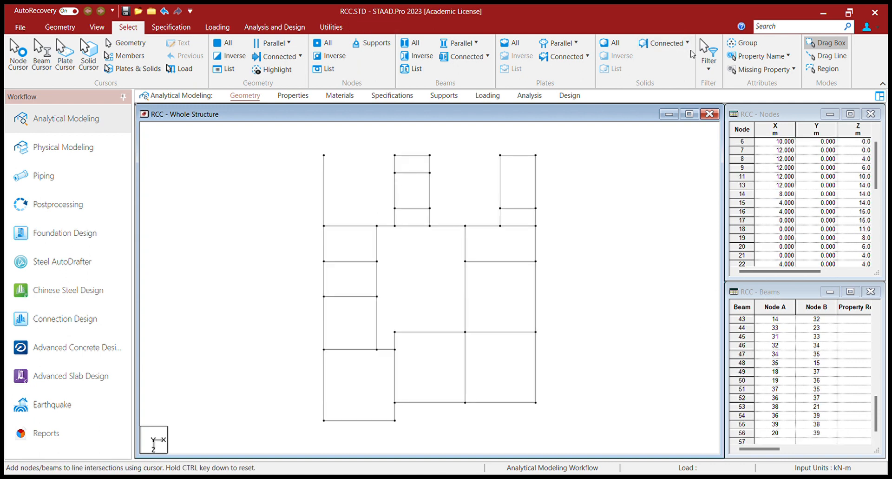
left_click(324, 154)
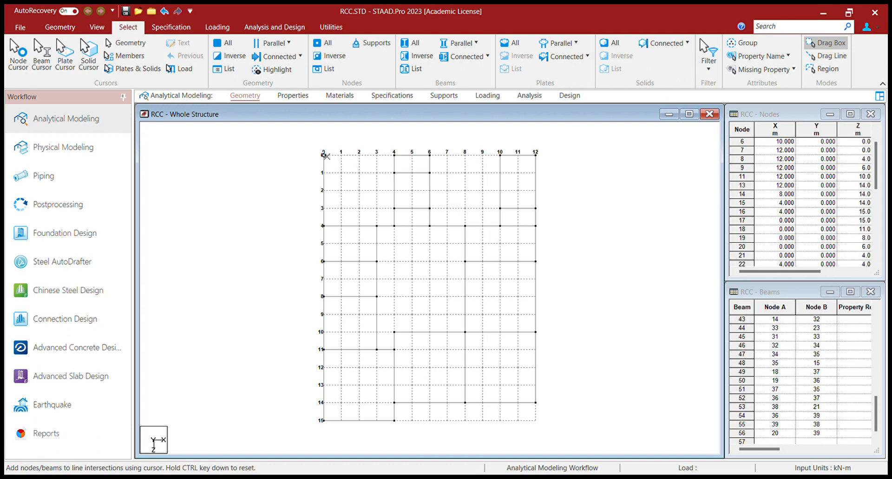
Step: Redraw top-edge beams from x 0 to 4 and x 6 to 10, plus a line-10 beam from x 4 to 3
left_click(395, 155)
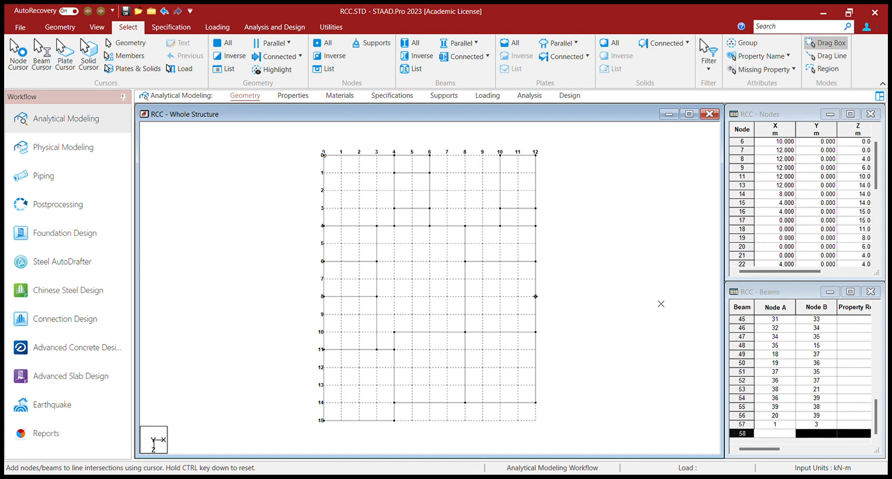
left_click(500, 154)
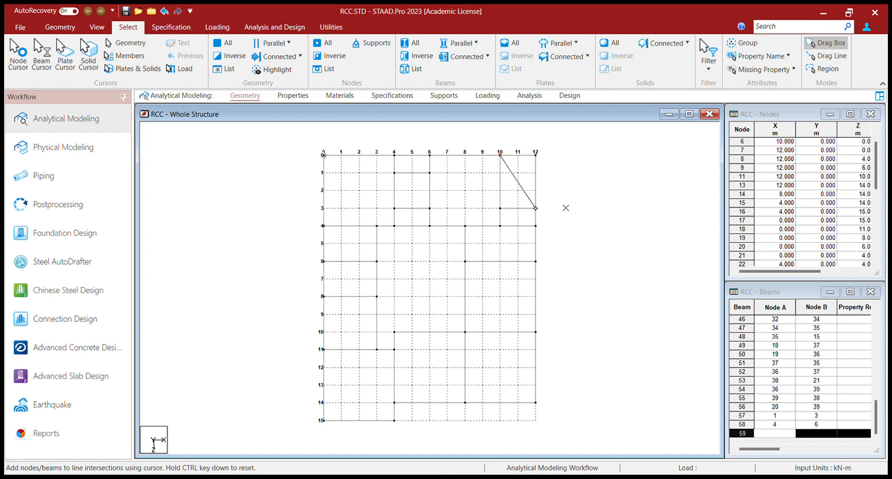
key("ctrl")
left_click(394, 332)
left_click(377, 332)
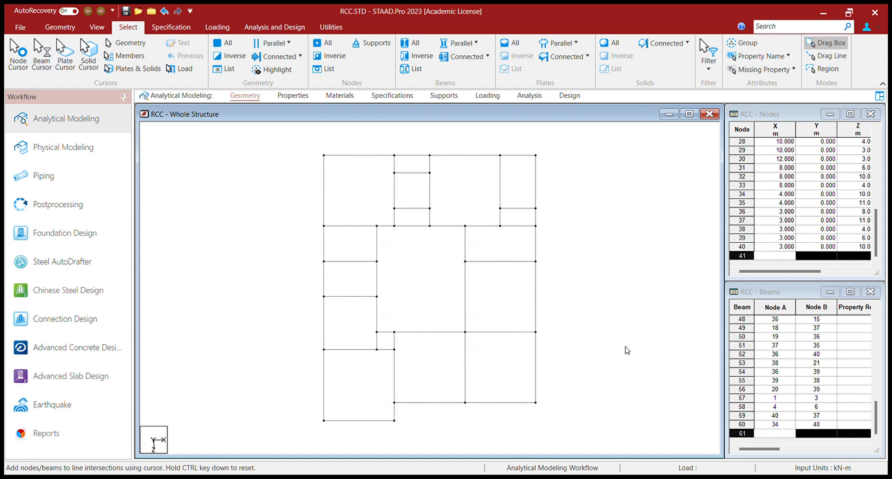
left_click(60, 27)
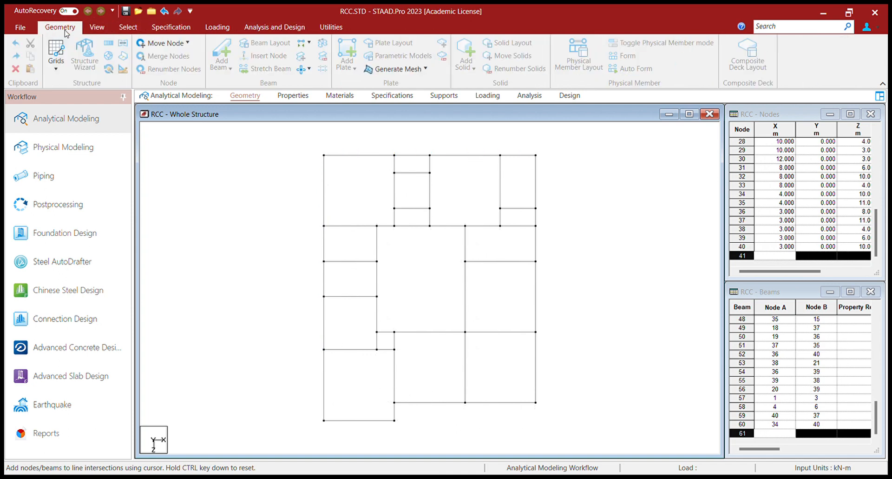
Step: Show beam length labels across the plan to check spans, then remove them
left_click(331, 28)
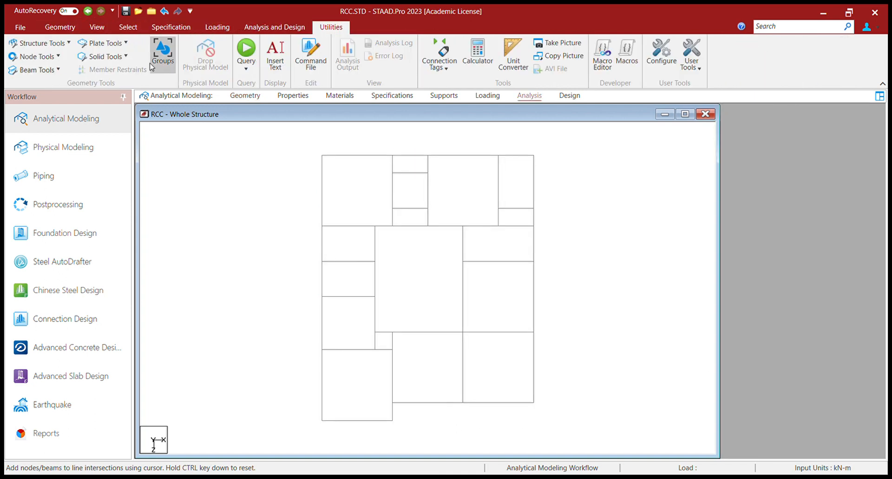
left_click(60, 144)
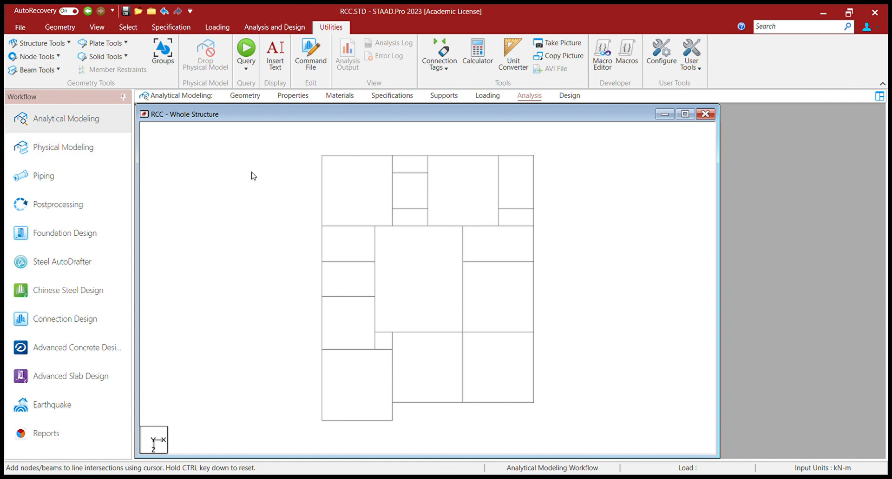
left_click(287, 179)
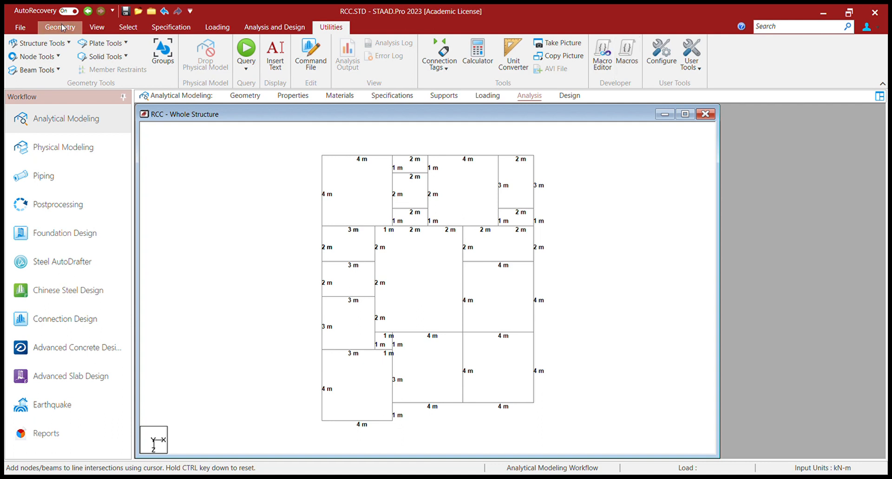
left_click(96, 29)
left_click(329, 29)
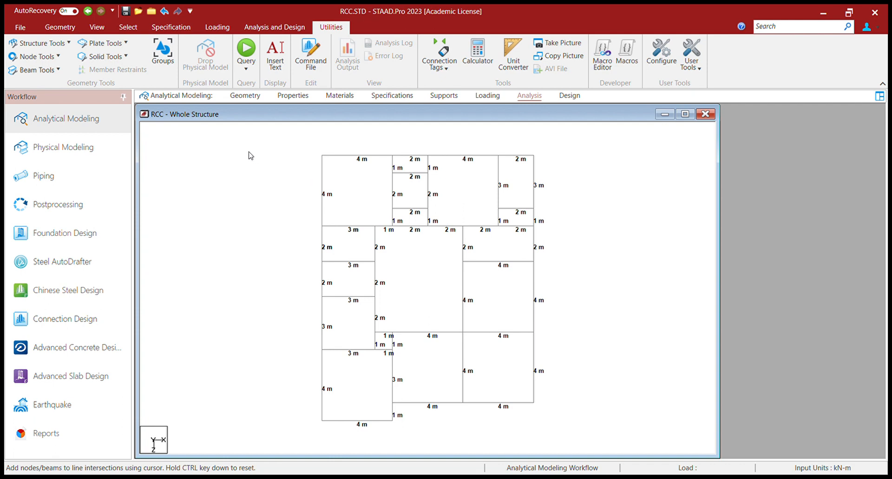
left_click(295, 176)
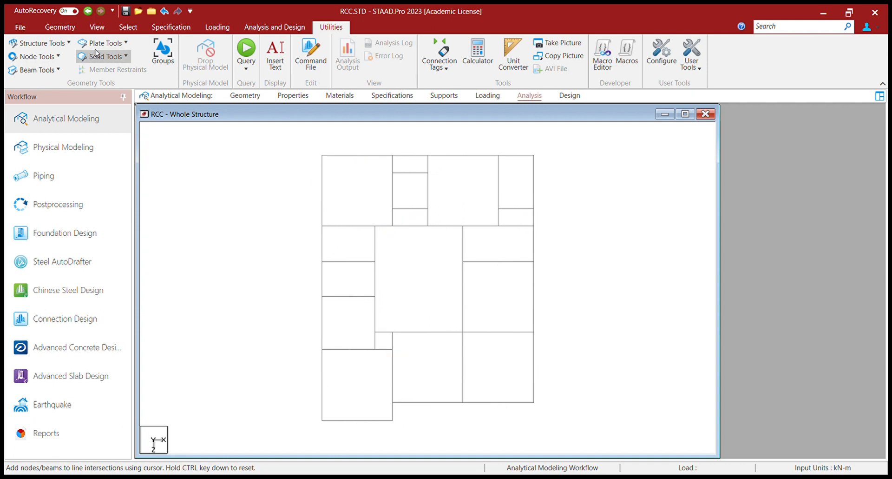
left_click(97, 26)
Step: Switch to isometric view and box-select all nodes of the floor grid with the Node Cursor
left_click(228, 44)
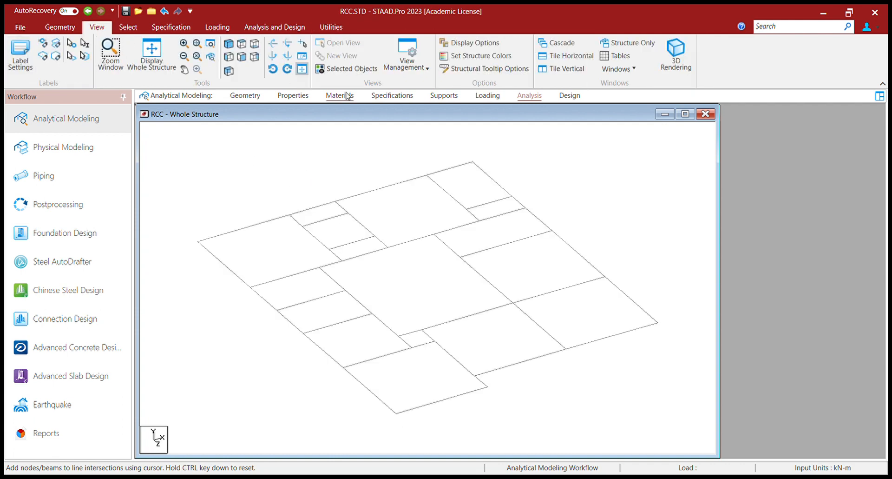
scroll(446, 234, "down", 5)
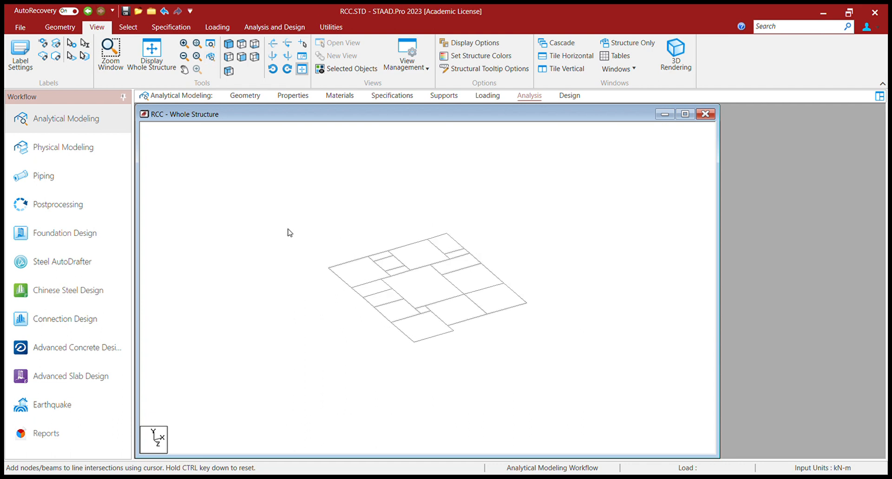
left_click(128, 26)
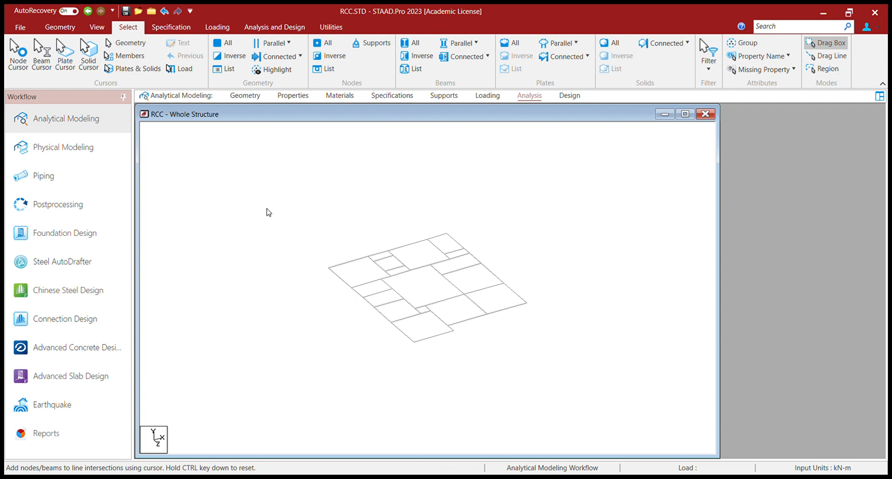
left_click(16, 52)
left_click_drag(292, 215, 537, 356)
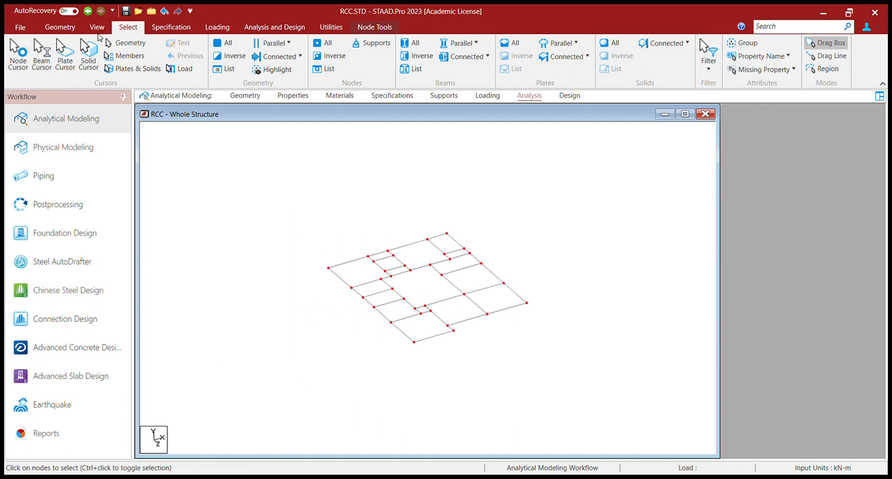
left_click(69, 29)
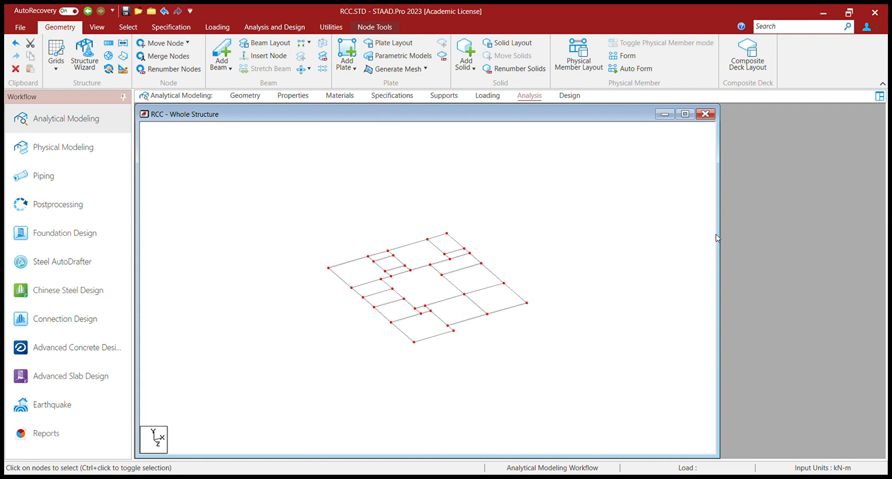
Step: Generate columns downward from every selected floor-grid node with Translational Repeat, then clear the selection
left_click(762, 171)
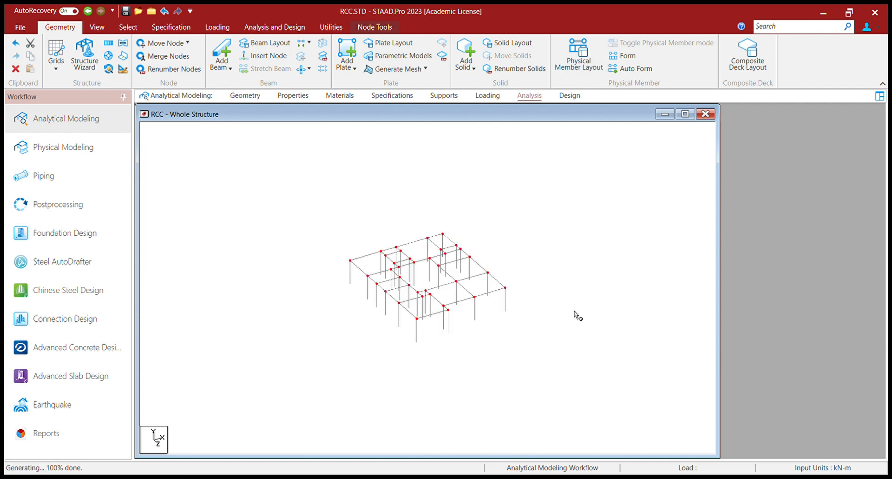
left_click(529, 312)
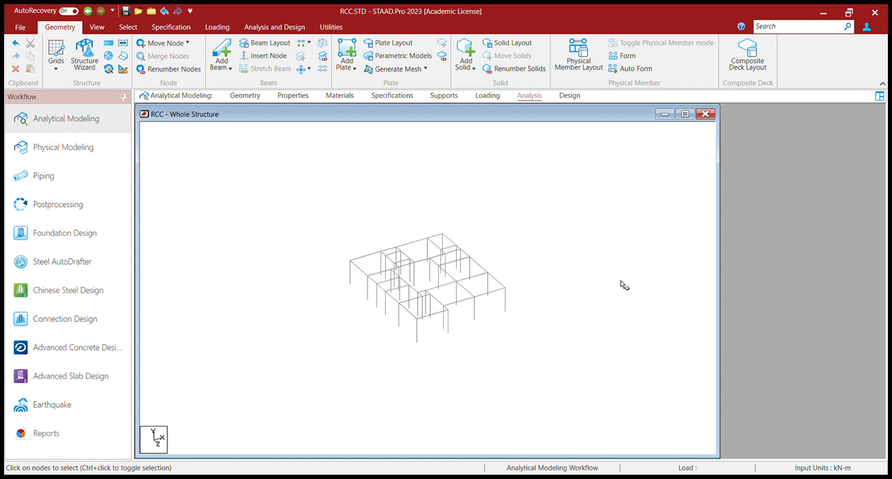
scroll(395, 235, "up", 3)
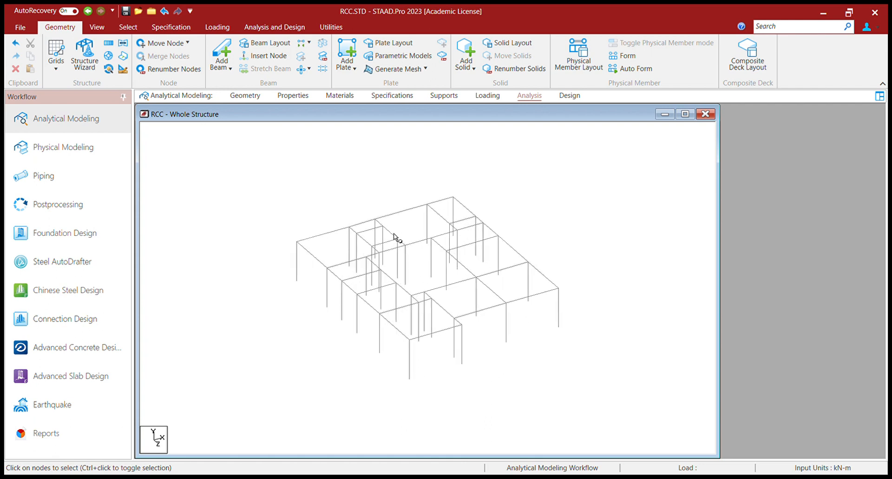
scroll(394, 234, "up", 3)
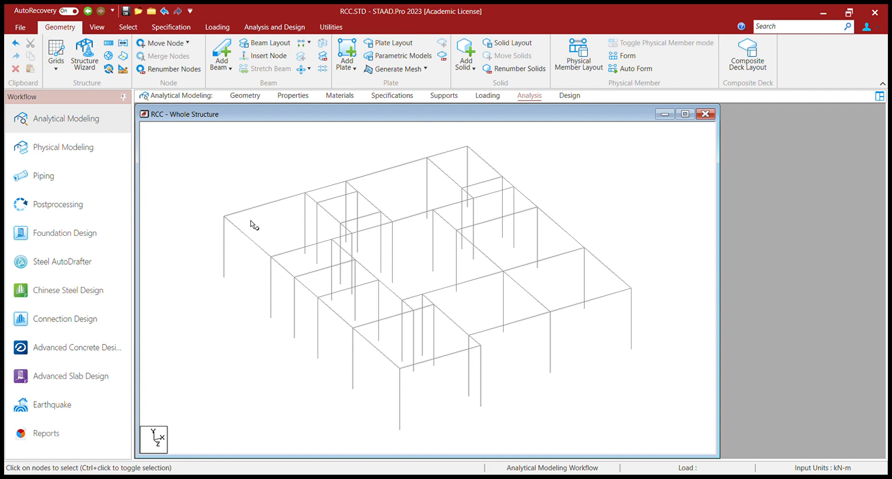
scroll(121, 46, "down", 2)
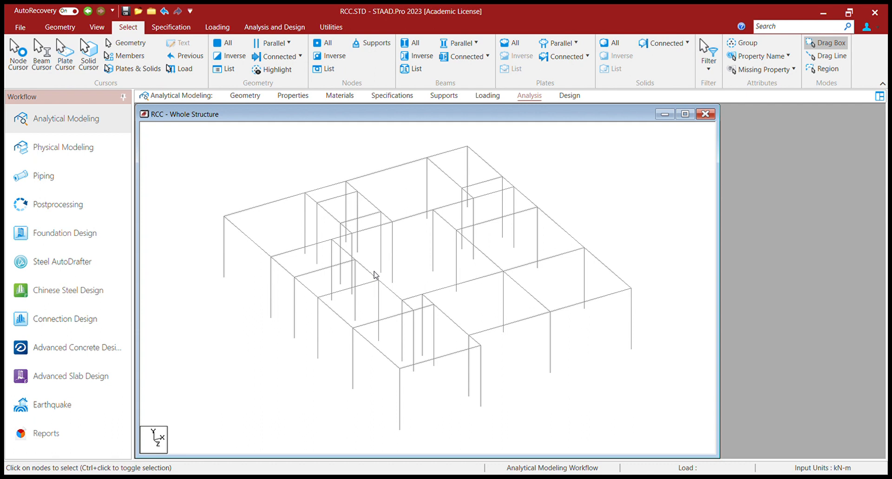
Step: Pick the first surplus columns, including Beam 89, then restart the selection
left_click(317, 229)
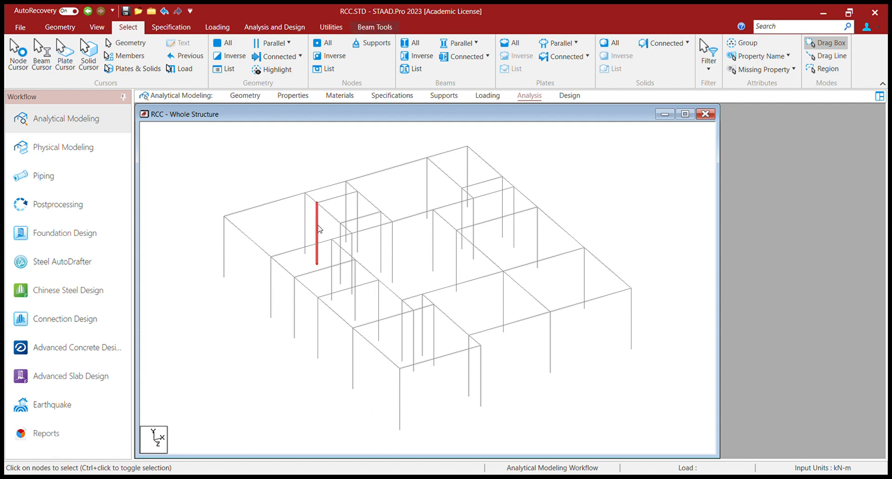
left_click(358, 209, "ctrl")
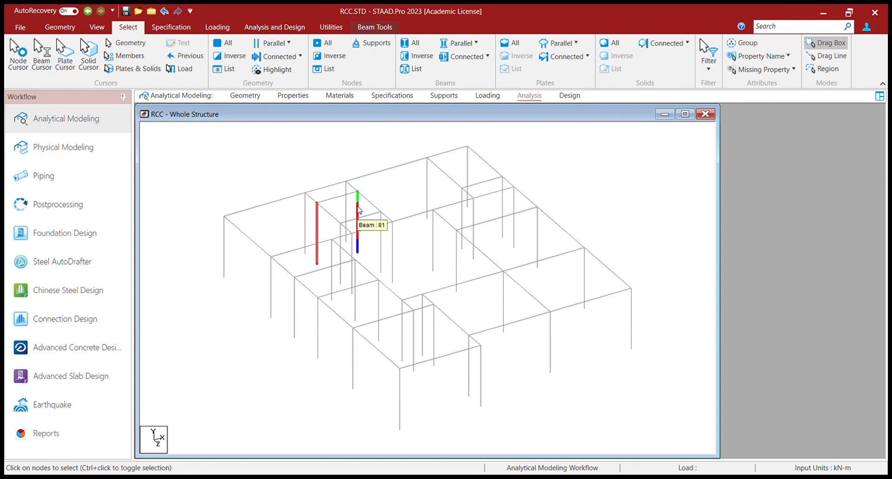
left_click(434, 238, "ctrl")
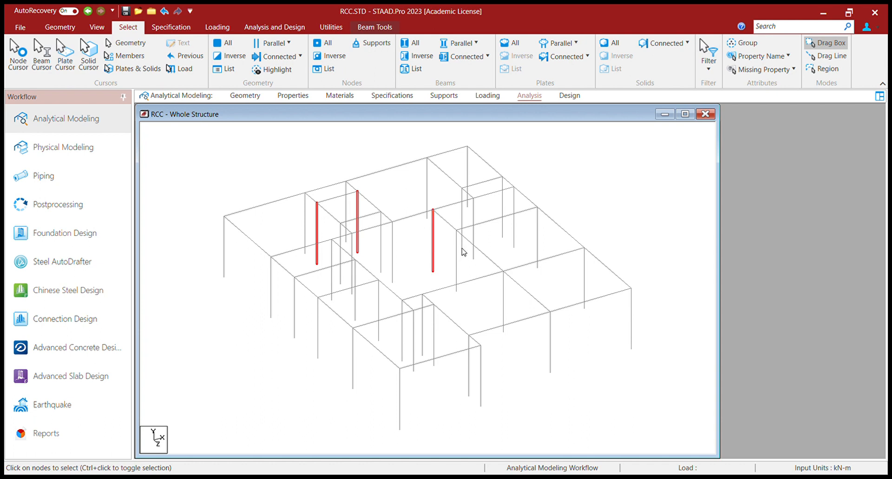
left_click(463, 194, "ctrl")
left_click(503, 187, "ctrl")
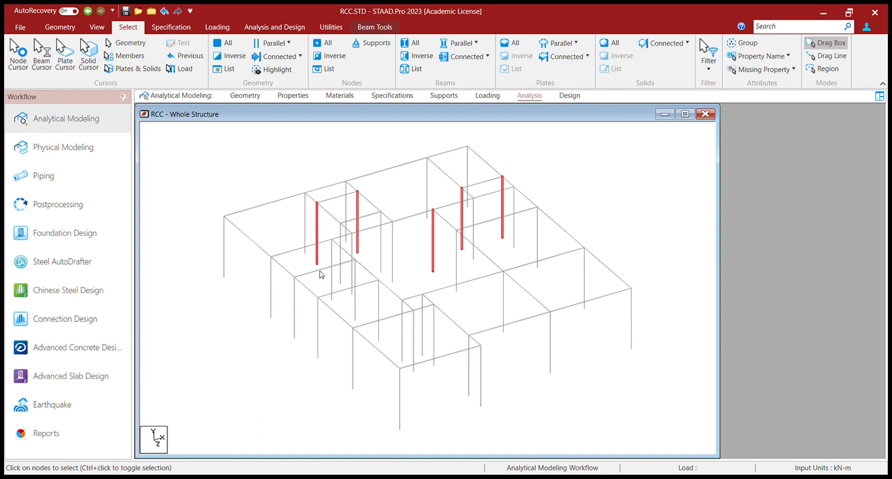
left_click(333, 255)
left_click(332, 255)
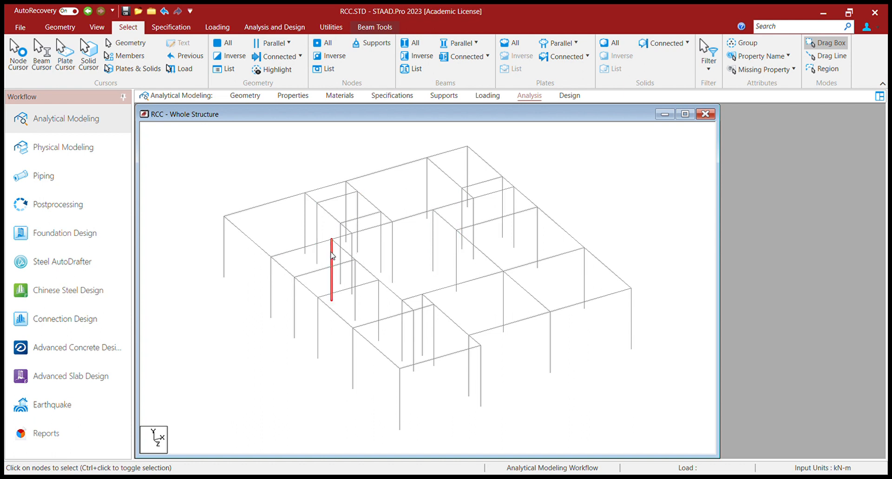
left_click(317, 229)
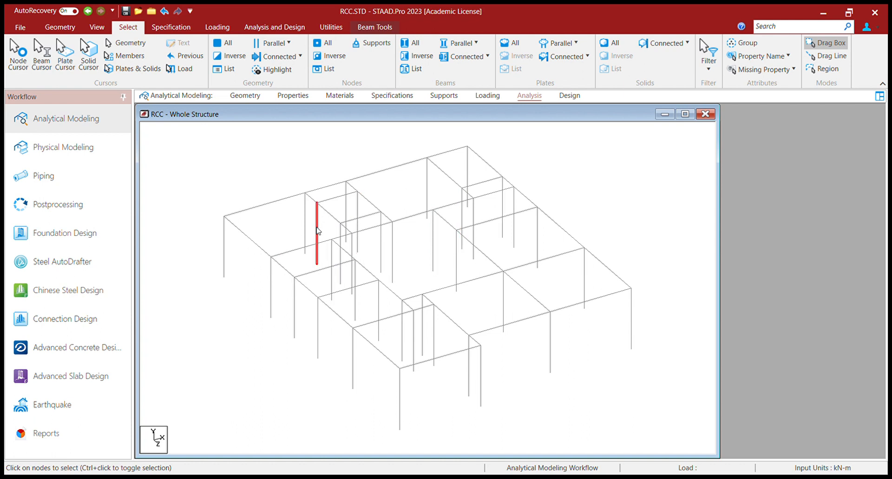
left_click(358, 215)
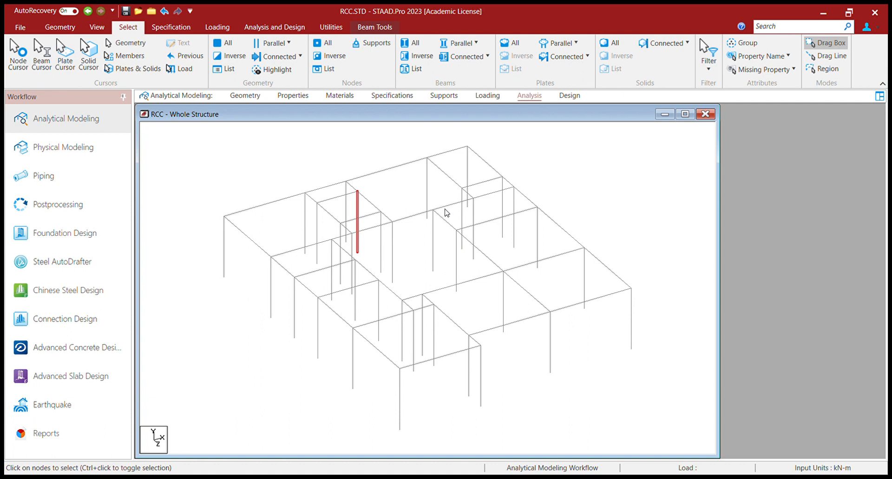
Step: Reselect the left surplus columns and add more interior columns, dropping a stray short beam
left_click(318, 219)
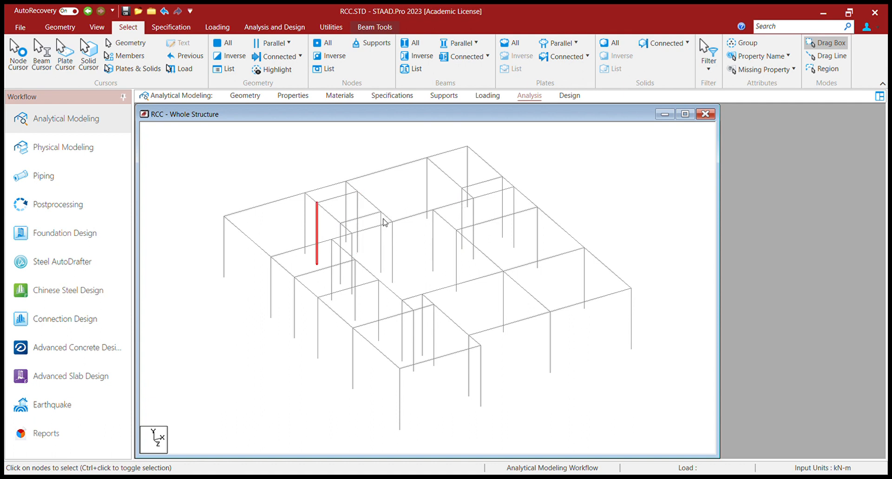
left_click(358, 208, "ctrl")
left_click(461, 197, "ctrl")
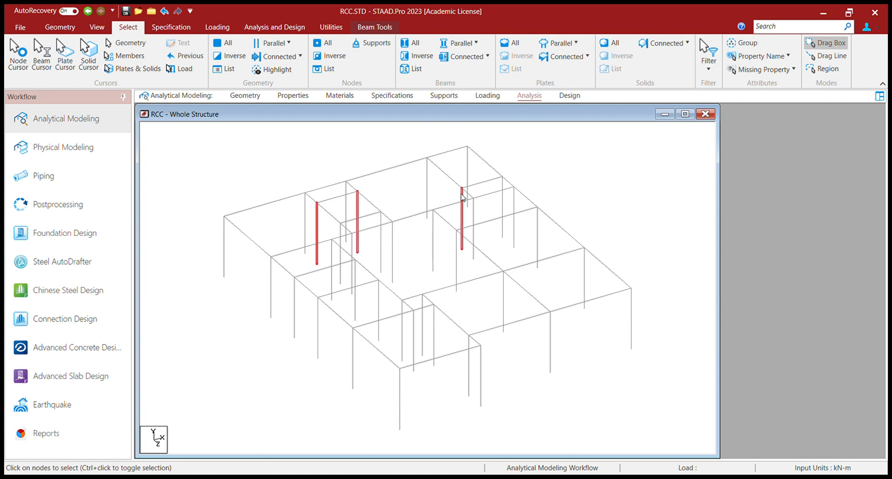
left_click(504, 180, "ctrl")
left_click(508, 181, "ctrl")
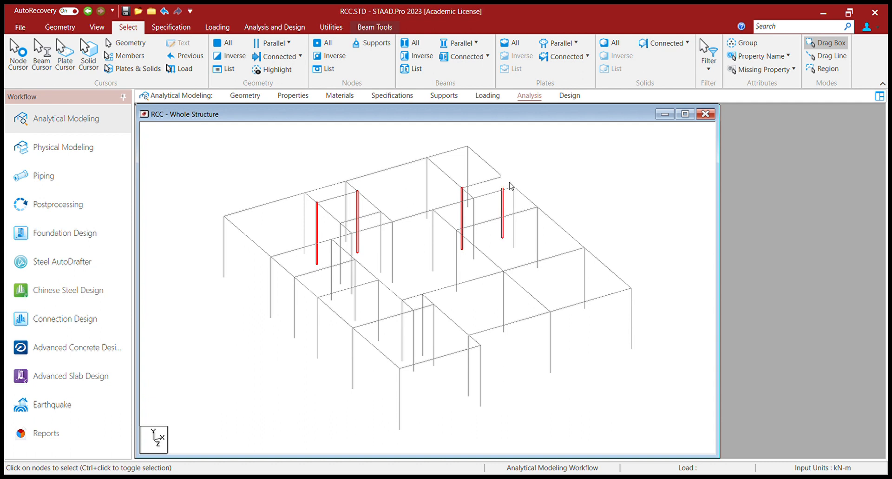
left_click(332, 260, "ctrl")
left_click(433, 231, "ctrl")
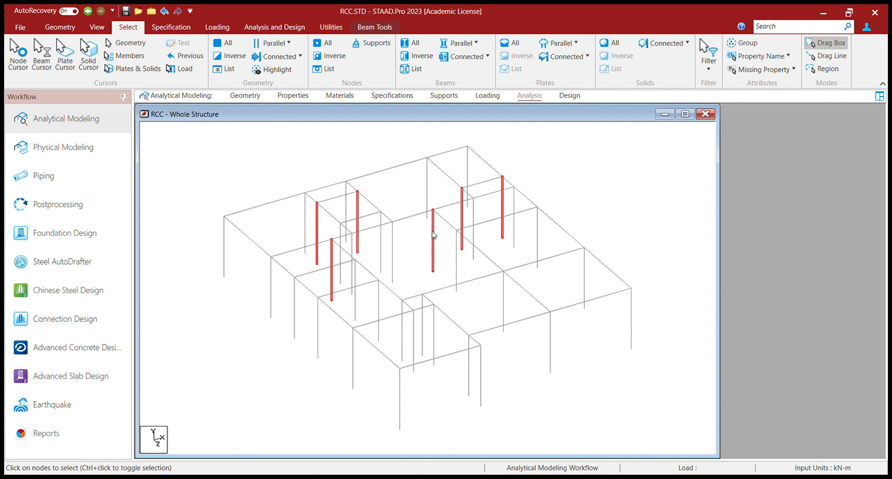
left_click(294, 299, "ctrl")
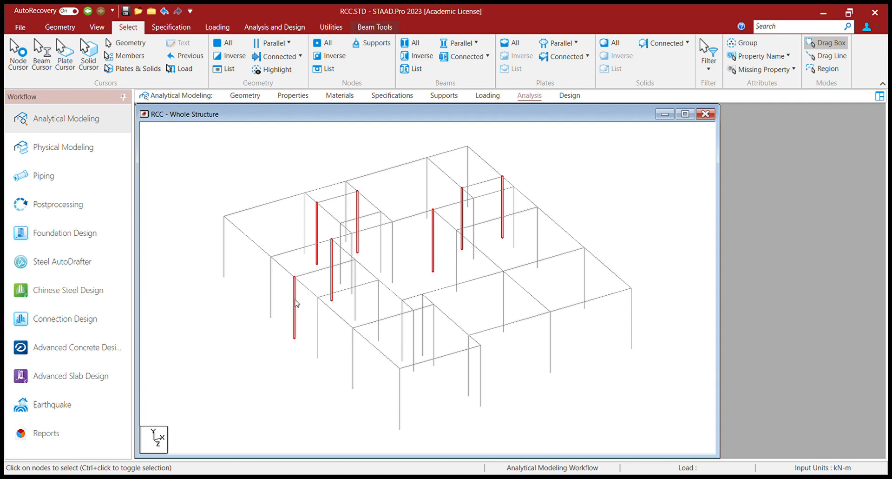
left_click(355, 275, "ctrl")
Step: Add columns Beam 96, Beam 93, Beam 91 and one more to the selection
left_click(354, 299, "ctrl")
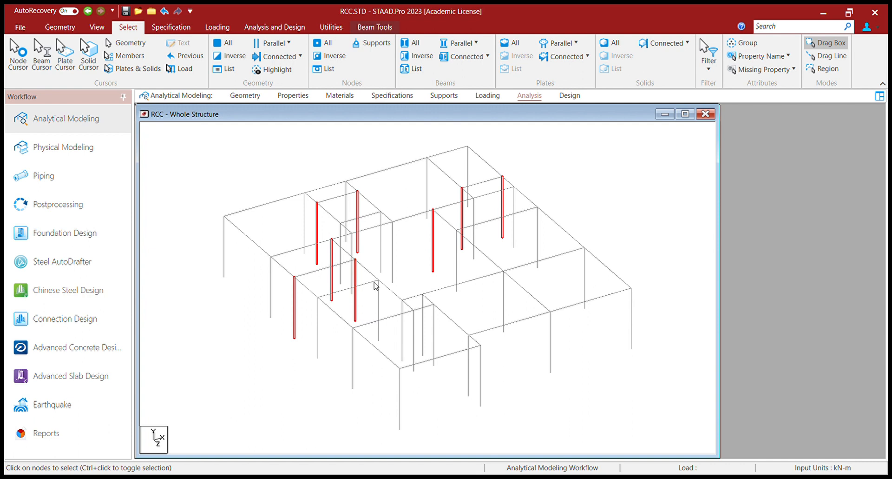
left_click(402, 308, "ctrl")
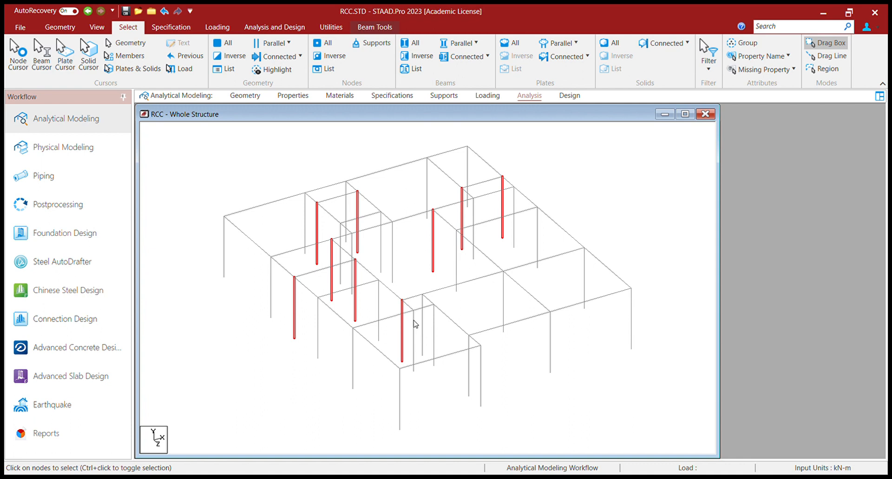
left_click(414, 326, "ctrl")
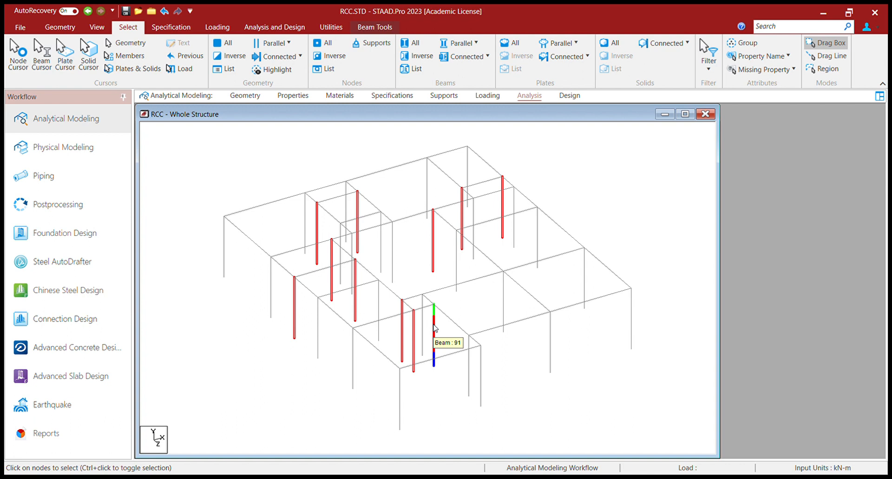
left_click(435, 327, "ctrl")
left_click(469, 372, "ctrl")
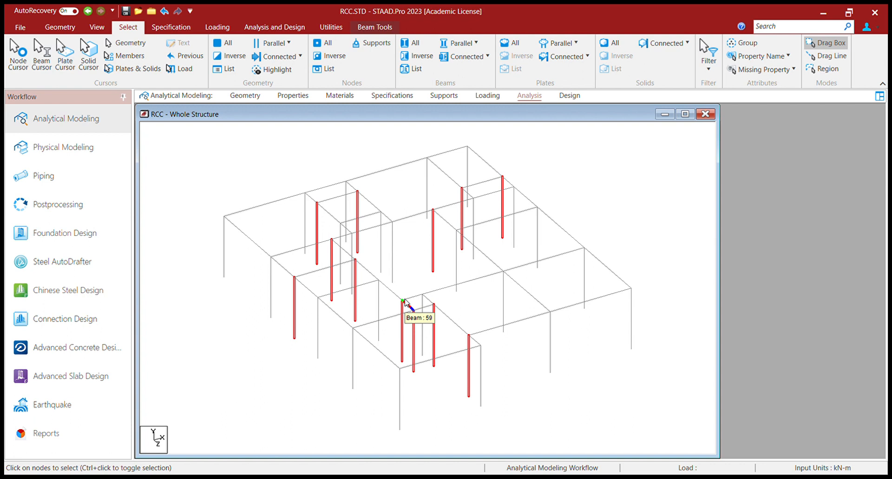
Step: Delete the selected surplus columns and box-select the entire single-storey frame
key("Delete")
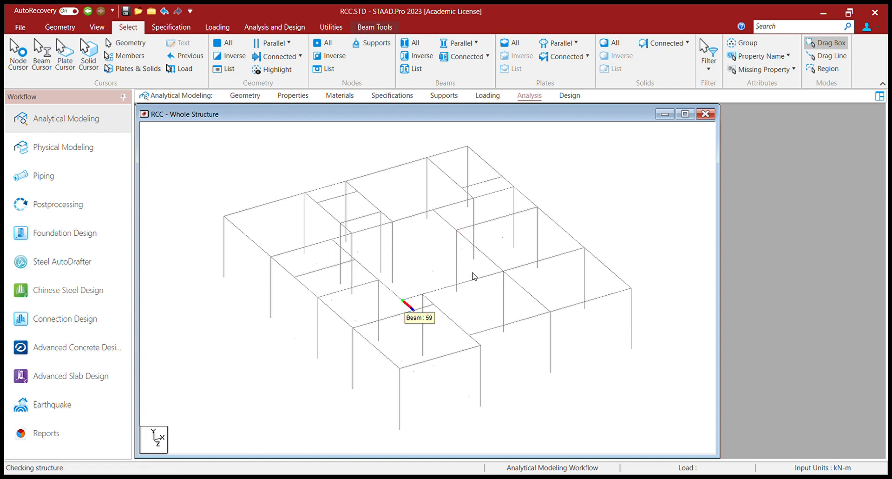
scroll(370, 279, "down", 5)
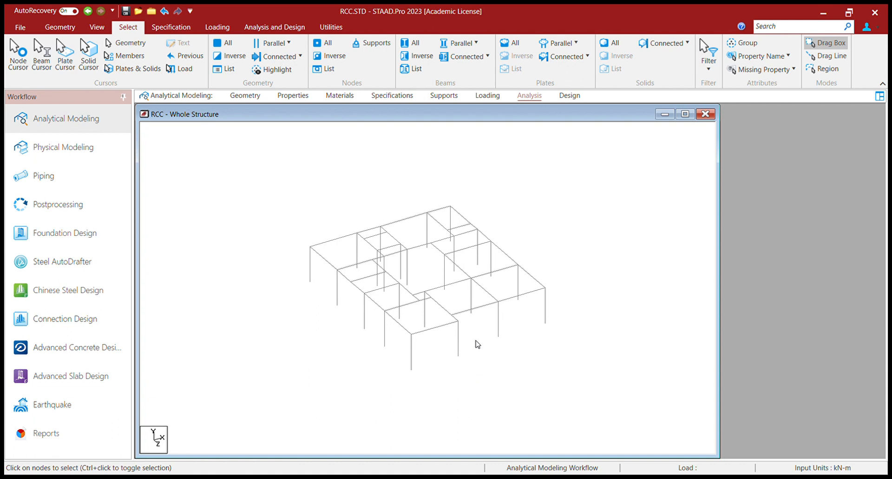
scroll(446, 305, "down", 2)
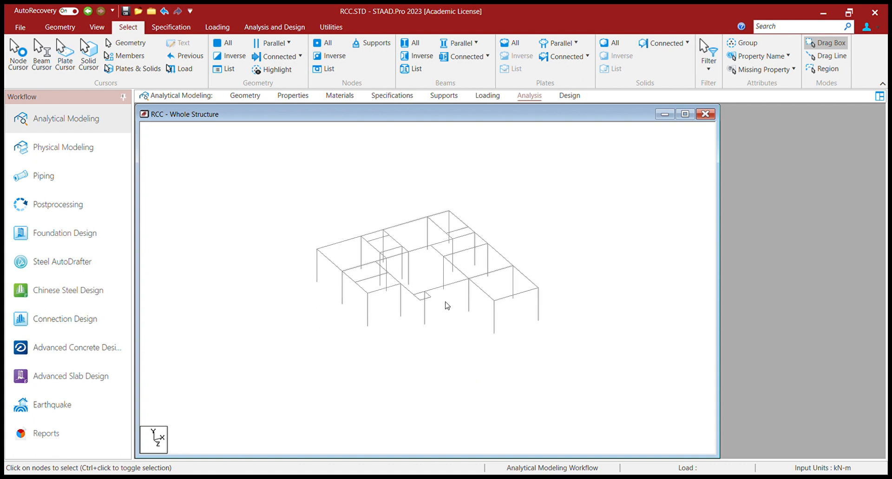
left_click_drag(309, 210, 538, 369)
left_click(61, 28)
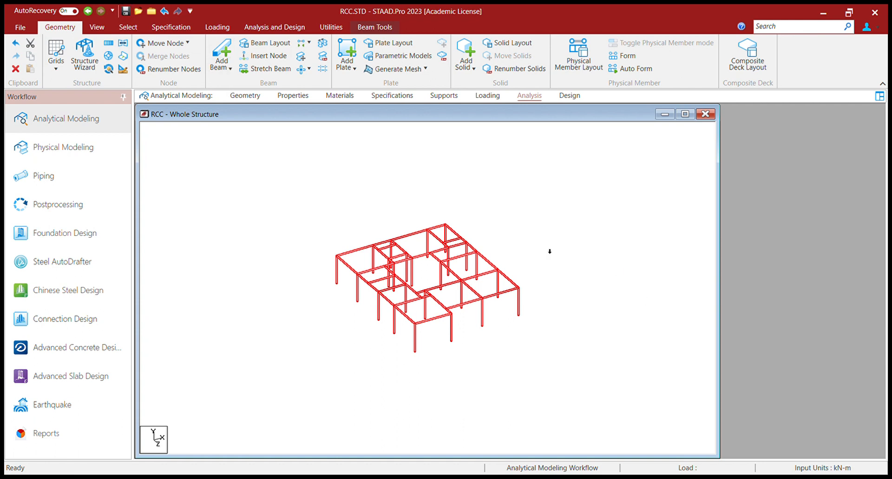
Step: Repeat the frame upward in Y into multiple storeys, then open the Geometry page
left_click(635, 249)
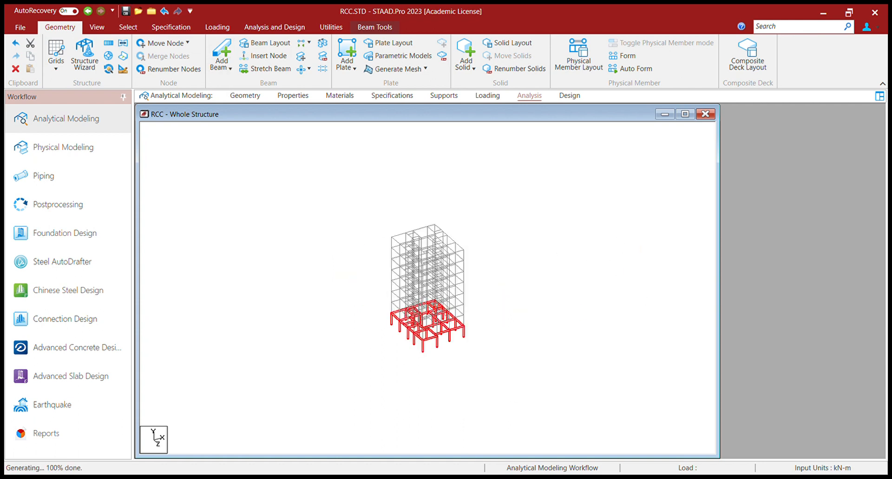
scroll(479, 283, "up", 5)
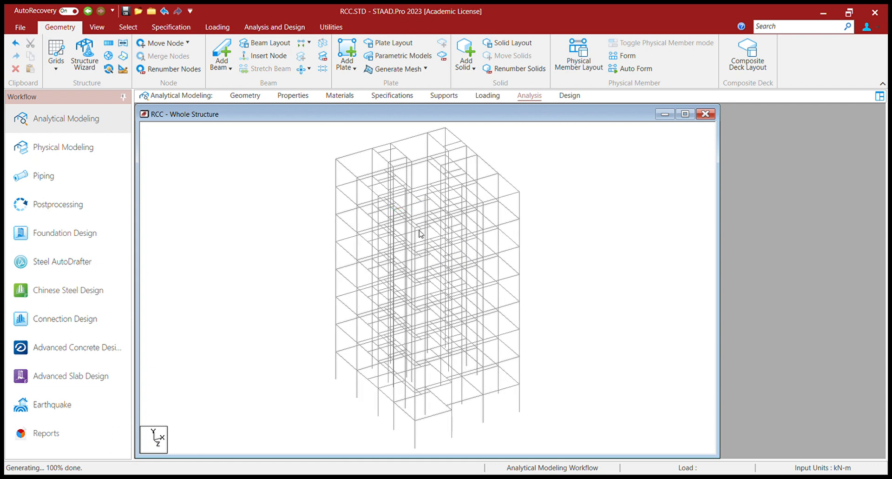
scroll(427, 255, "down", 3)
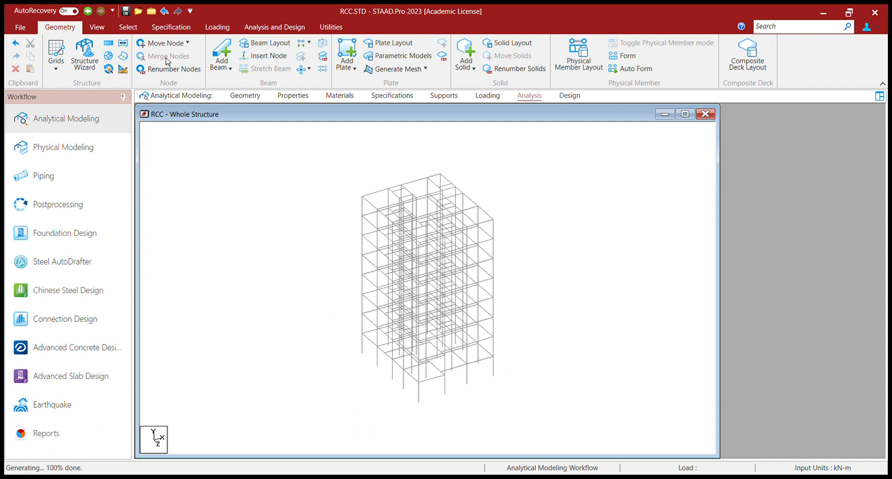
left_click(245, 95)
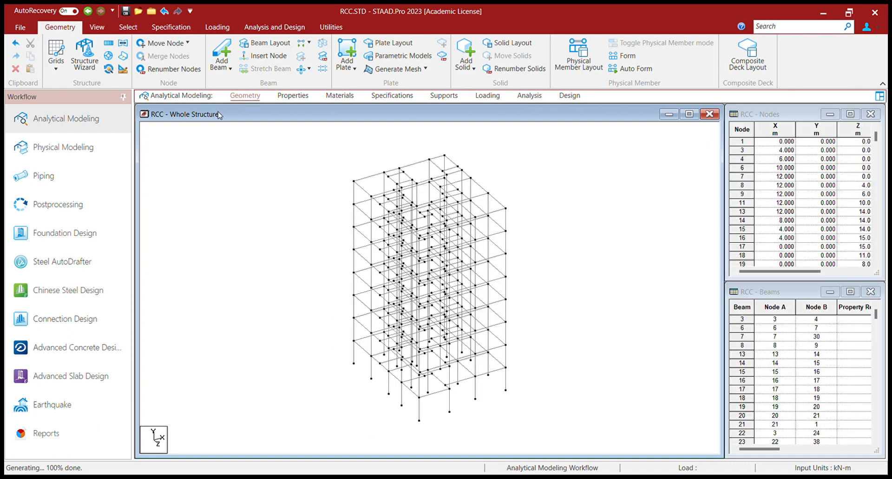
Step: Open the Properties page from the Analytical Modeling workflow bar
left_click(294, 96)
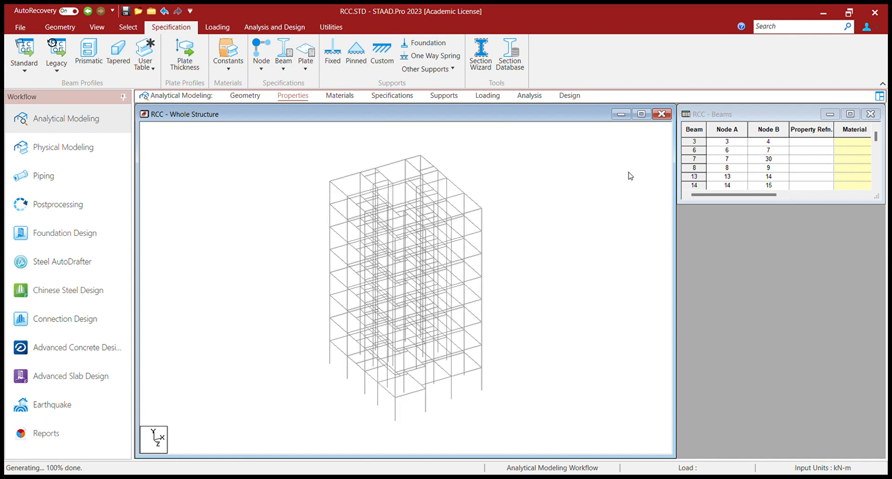
Step: Select the X- and Z-parallel beams for R1, then assign concrete section R2 to the Y-parallel columns
left_click(126, 28)
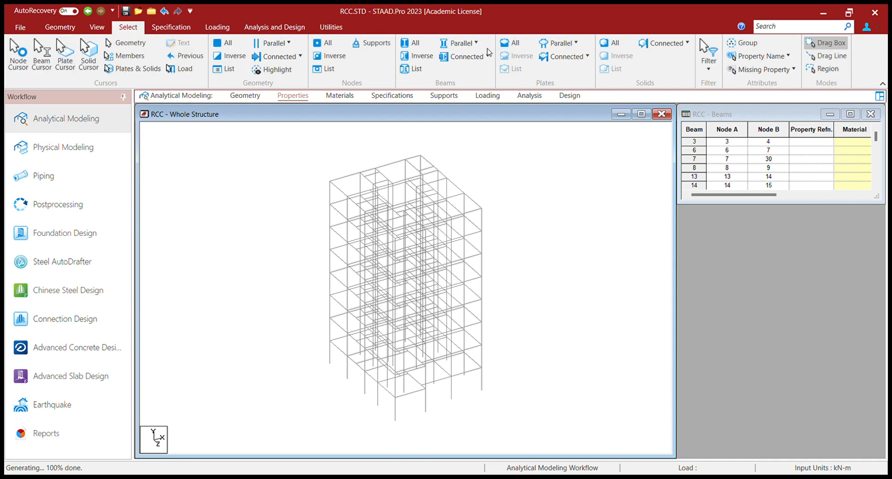
left_click(469, 46)
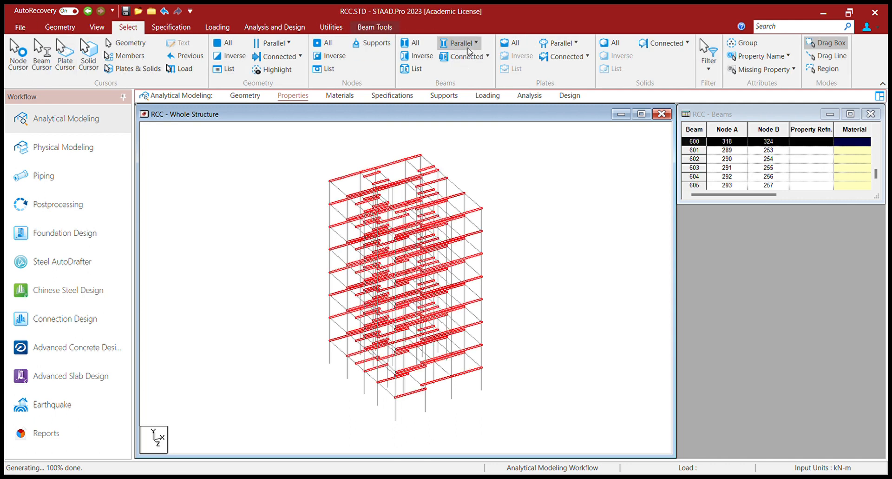
left_click(466, 86)
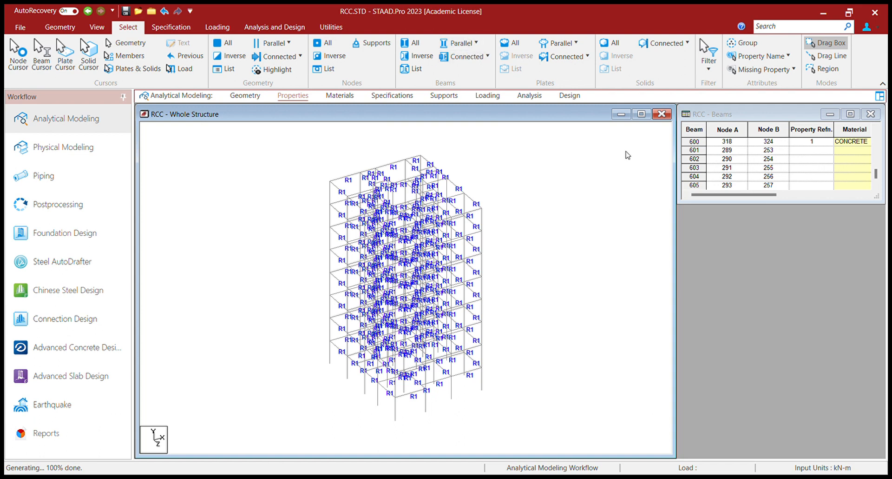
left_click(459, 45)
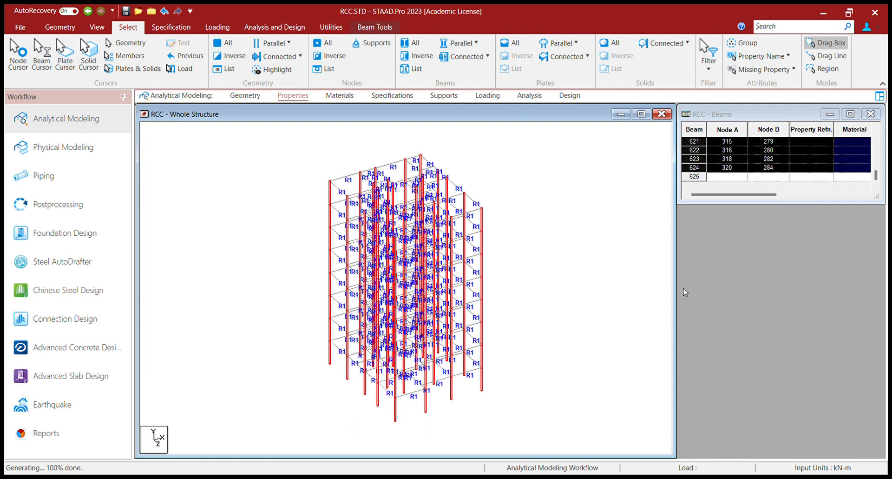
left_click(553, 275)
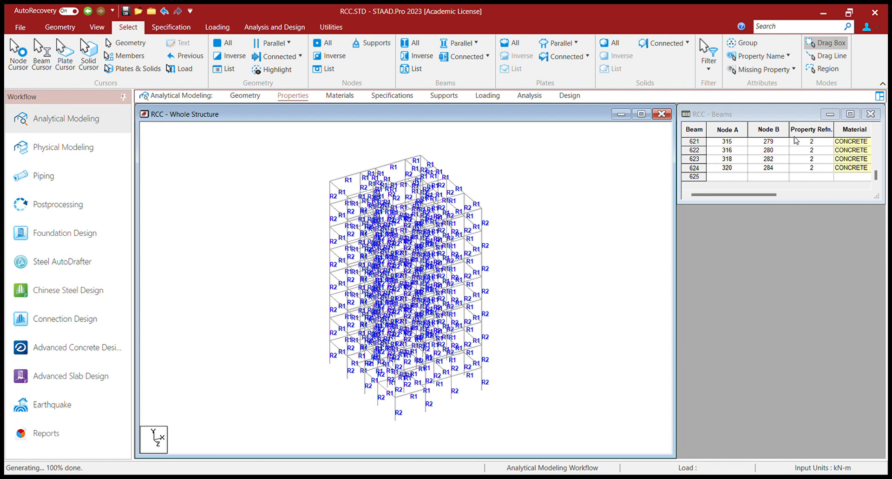
Step: Review the concrete material assignments on the members, then go to the Specifications page
left_click(349, 96)
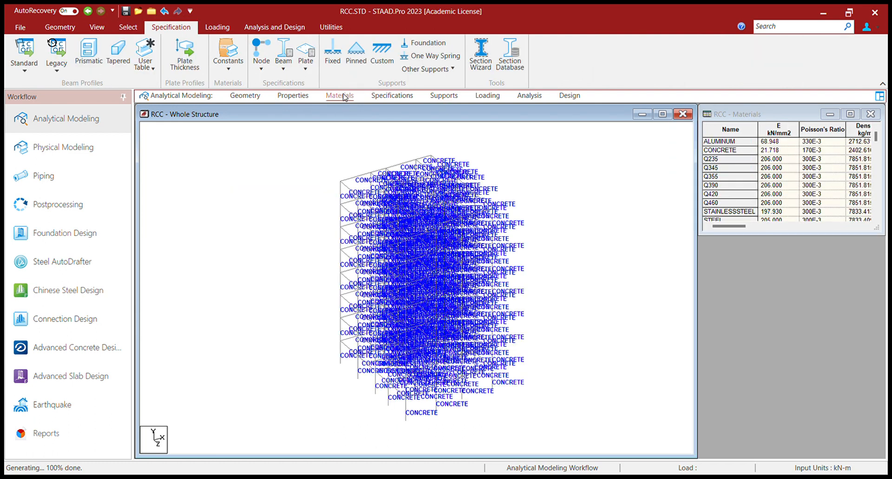
left_click(394, 100)
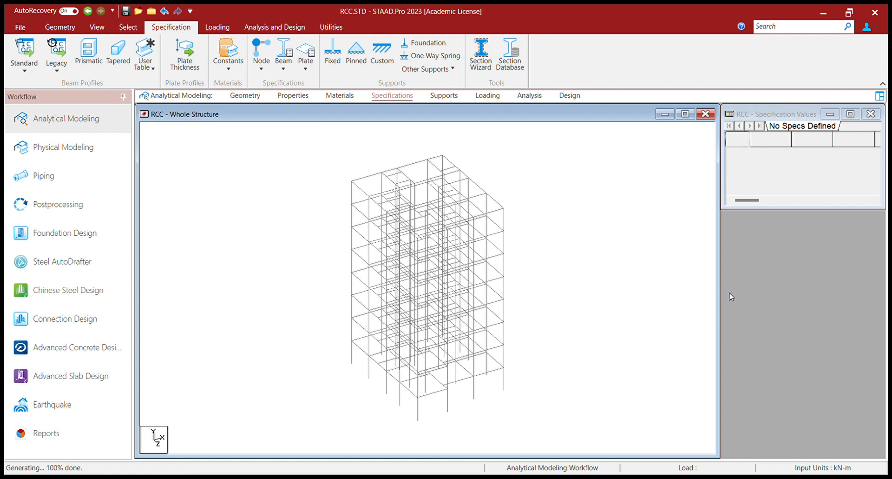
Step: Add a Beam Release specification with Start and End release rows
left_click(706, 368)
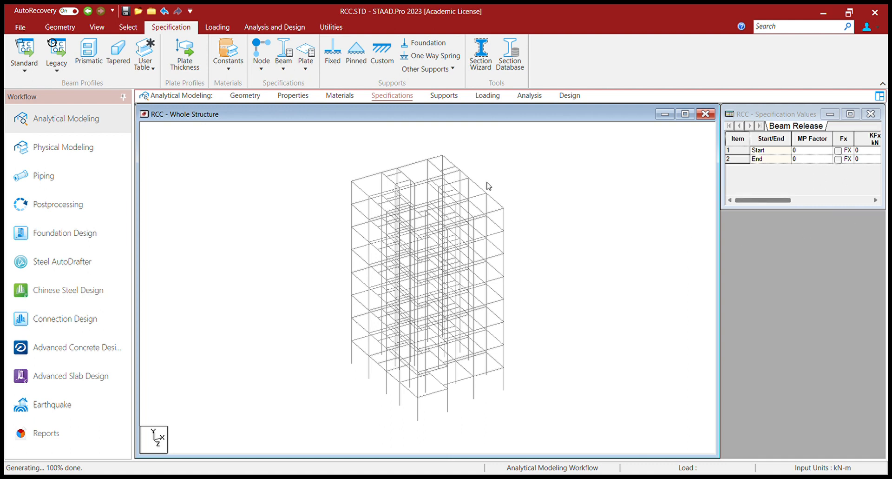
left_click(97, 27)
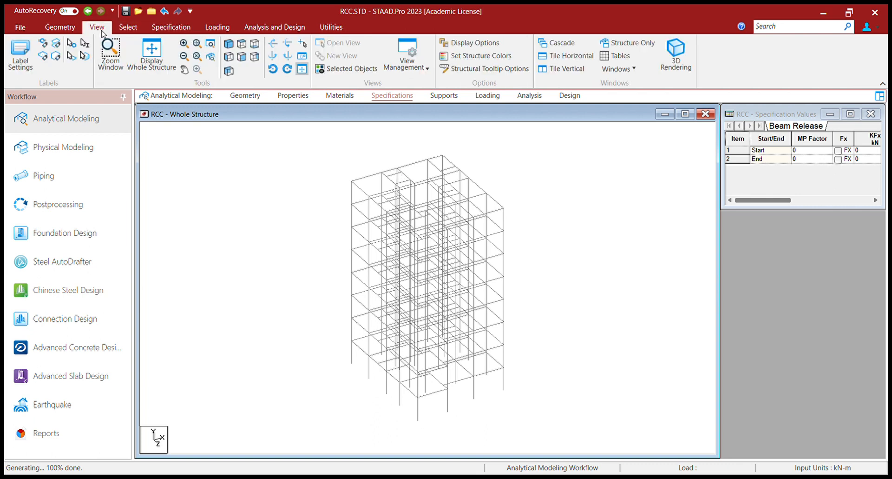
Step: From the top view, apply the beam release to beams 568, 571, 576 and the lower-left beam
left_click(241, 57)
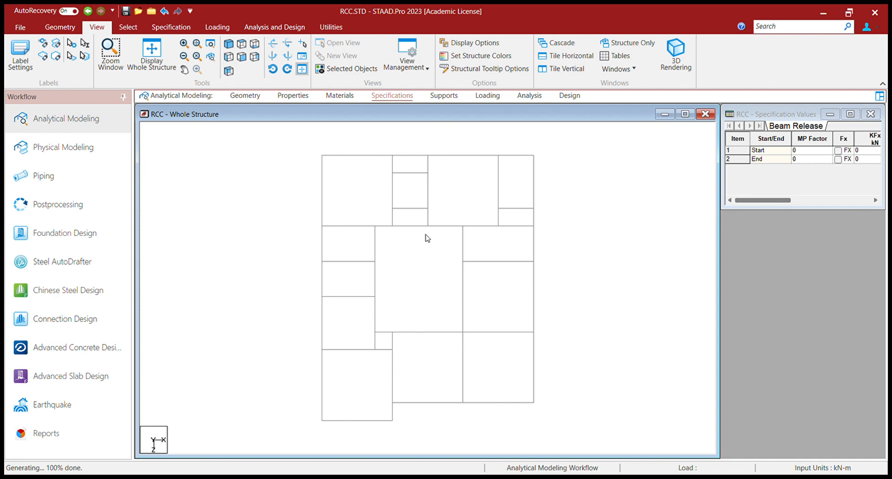
left_click(414, 174)
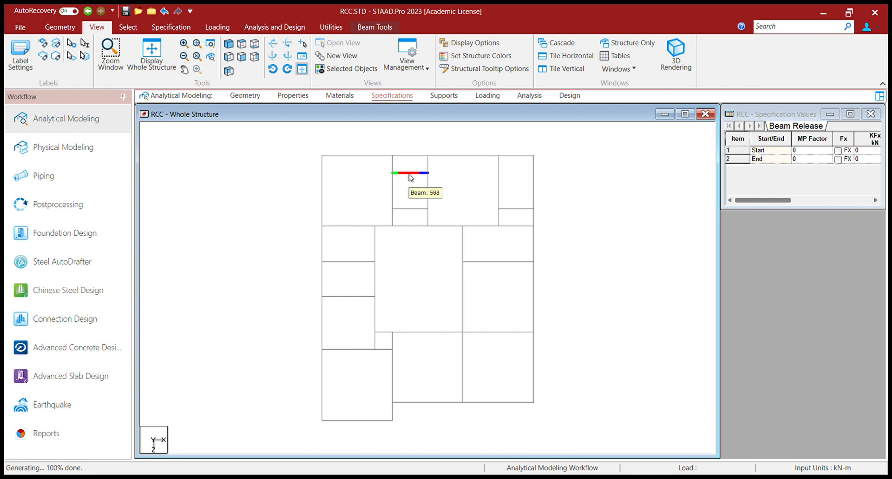
left_click(413, 209, "ctrl")
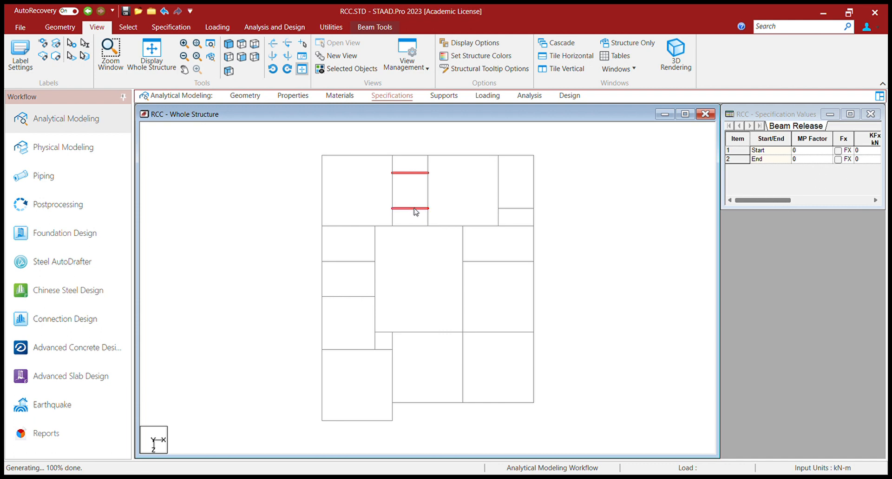
left_click(511, 209, "ctrl")
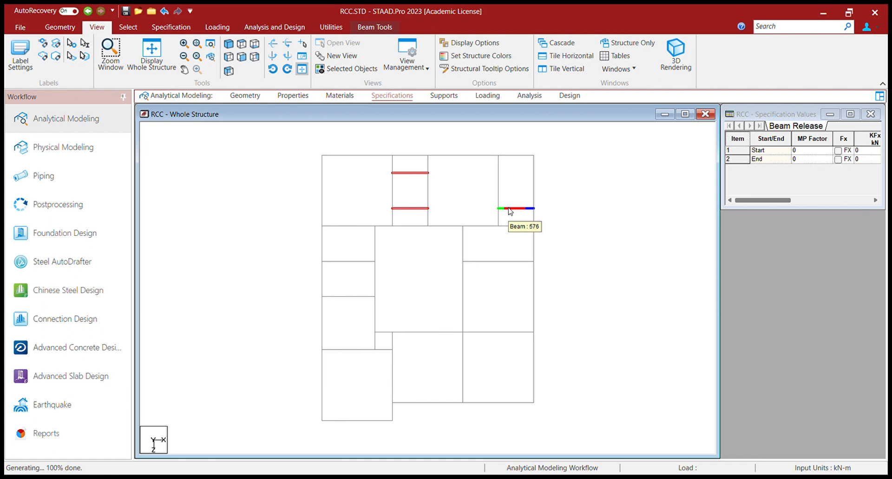
left_click(346, 262, "ctrl")
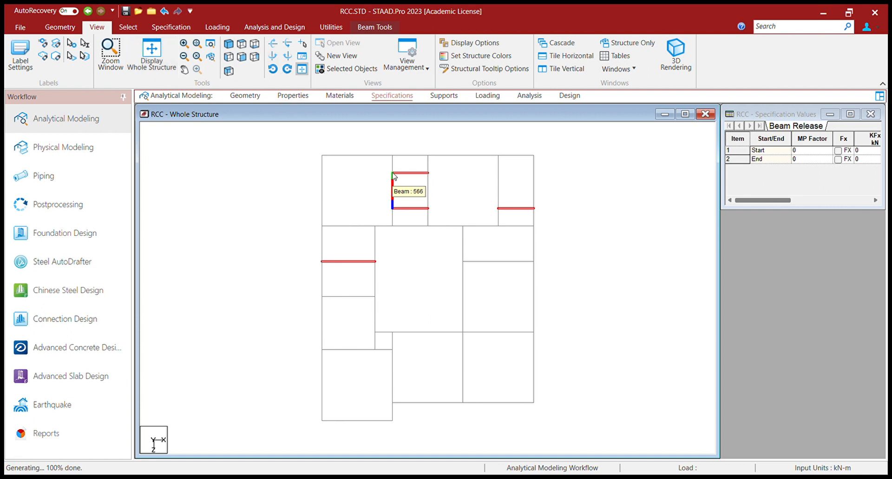
left_click(229, 45)
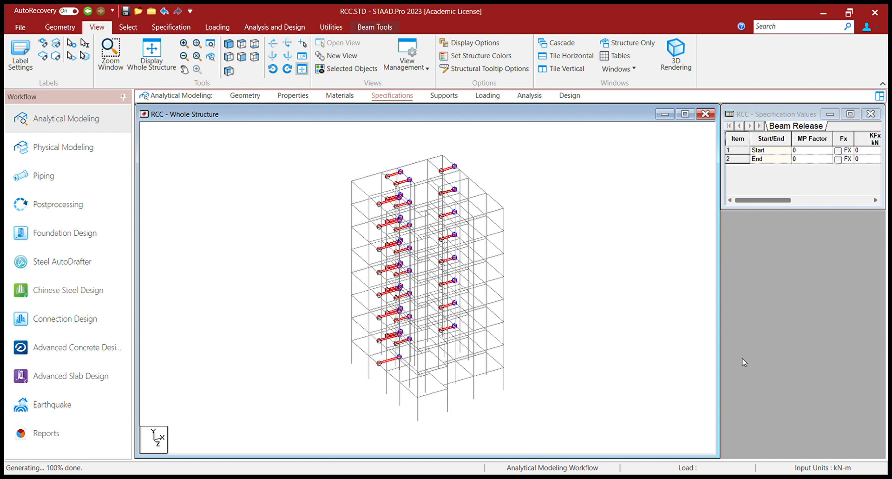
left_click(582, 305)
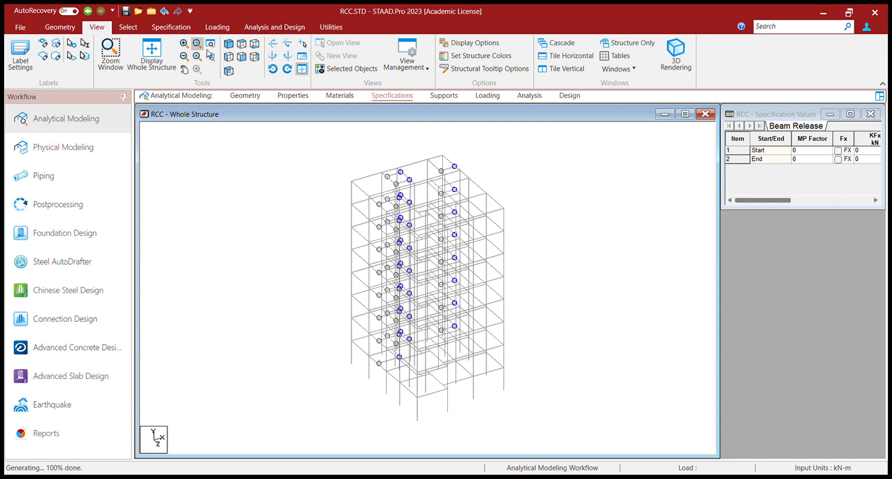
Step: Switch to the top view to see the release markers on the four released beams
left_click(243, 44)
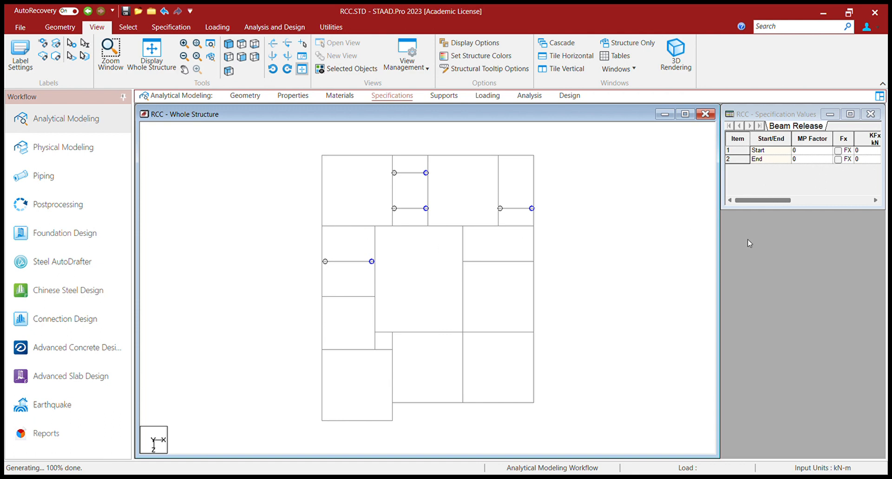
Step: Apply the beam release to beam 595, the short vertical beam left of the plan centre
left_click(736, 242)
left_click(374, 279)
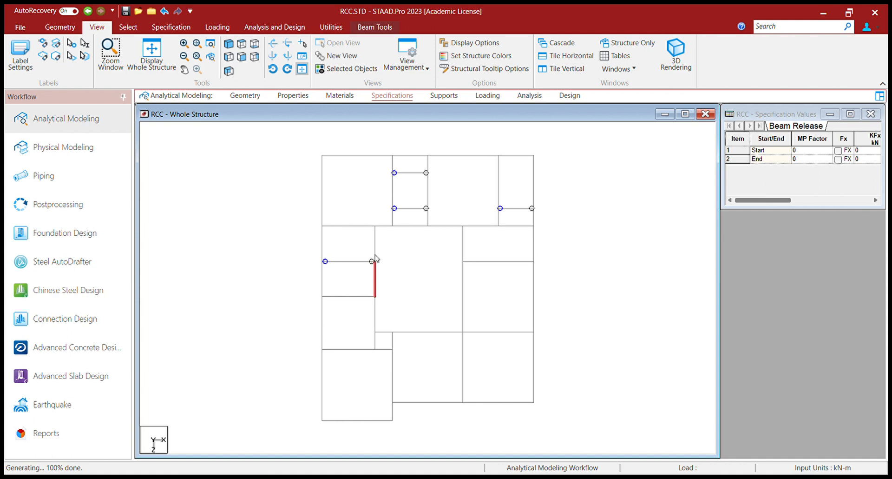
left_click(376, 246)
left_click(375, 283)
left_click(376, 238)
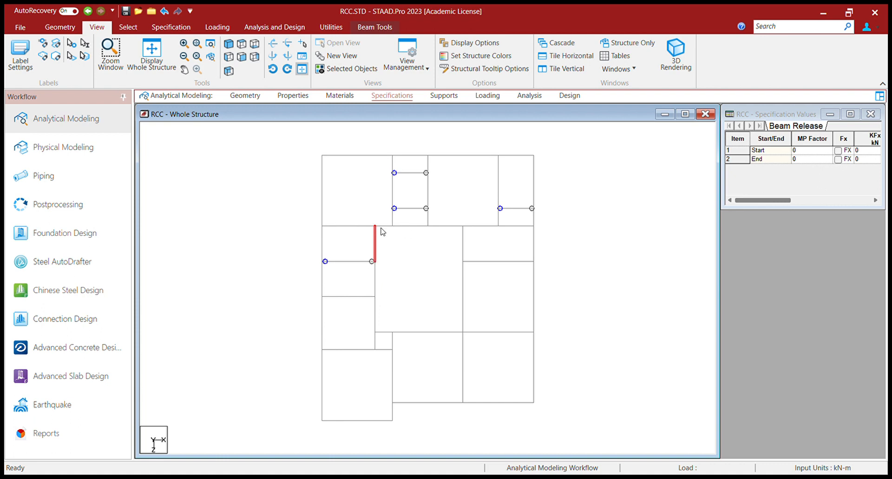
left_click(380, 242)
left_click(375, 237)
left_click(378, 241)
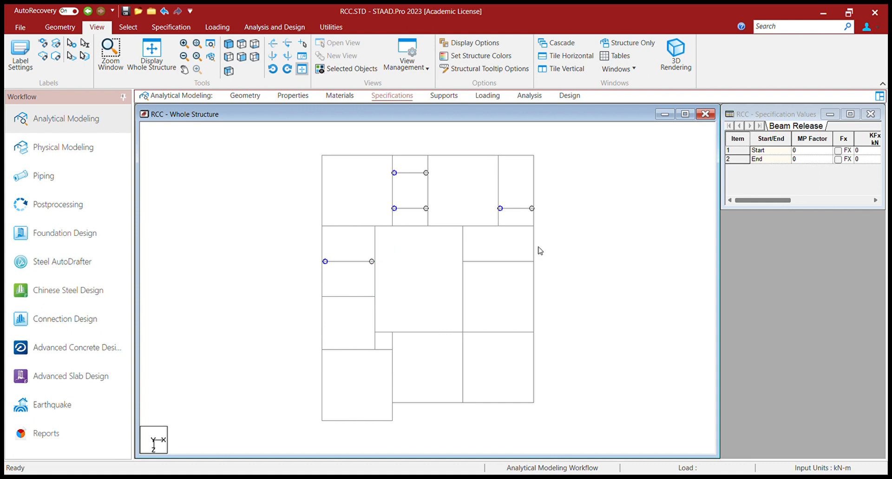
left_click(375, 244)
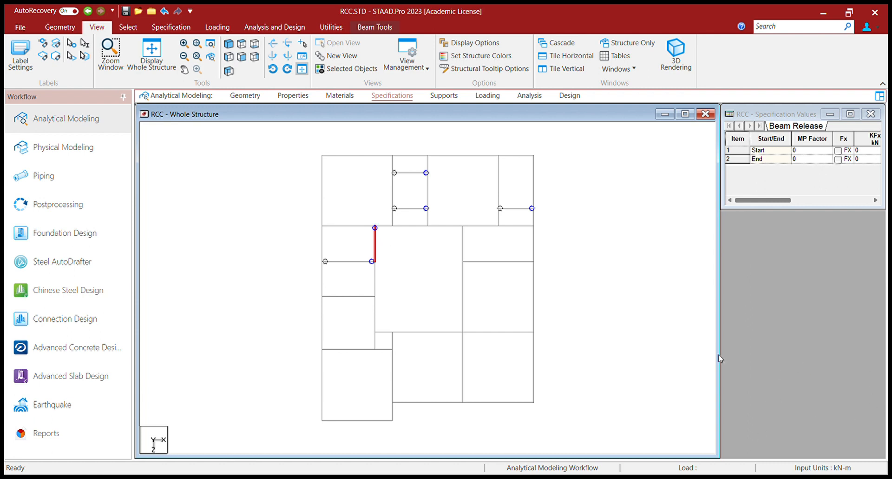
left_click(395, 252)
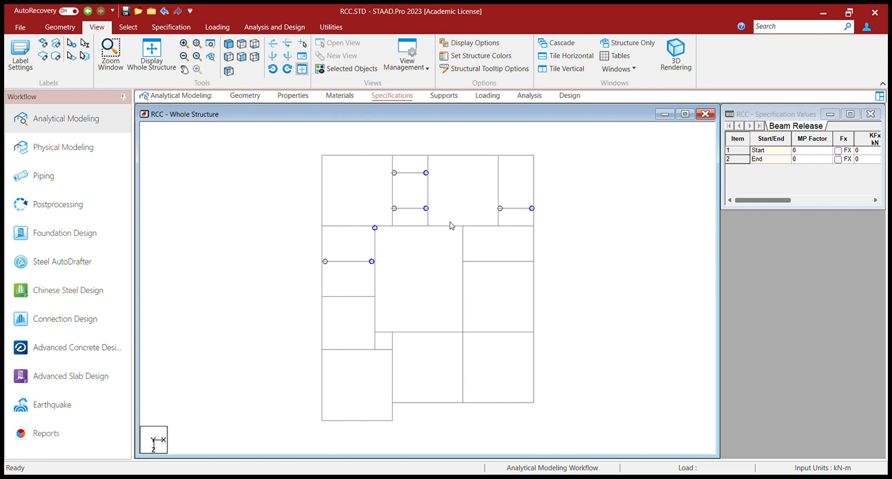
left_click(463, 240)
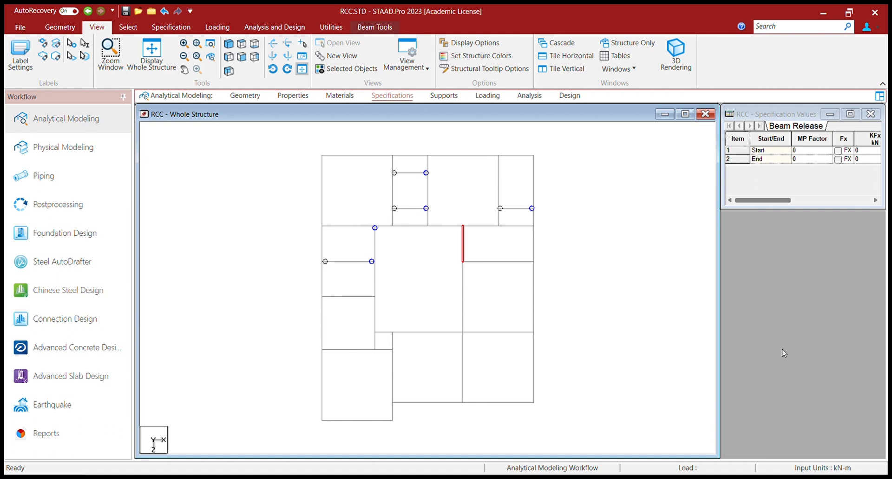
Step: Release the bottom beam of the central bay
left_click(470, 245)
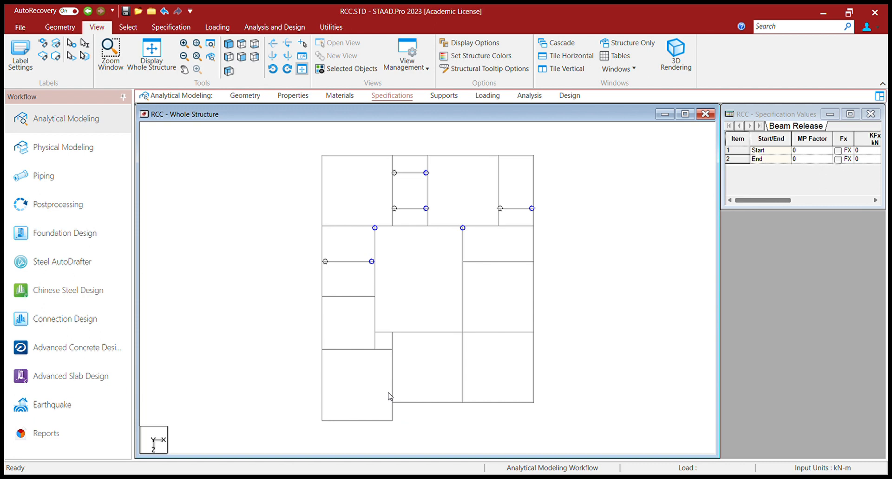
left_click(432, 403)
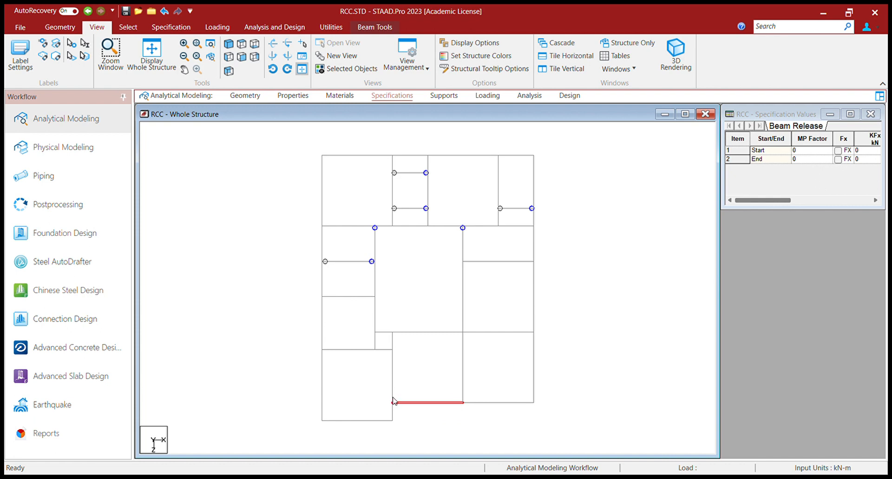
left_click(406, 399)
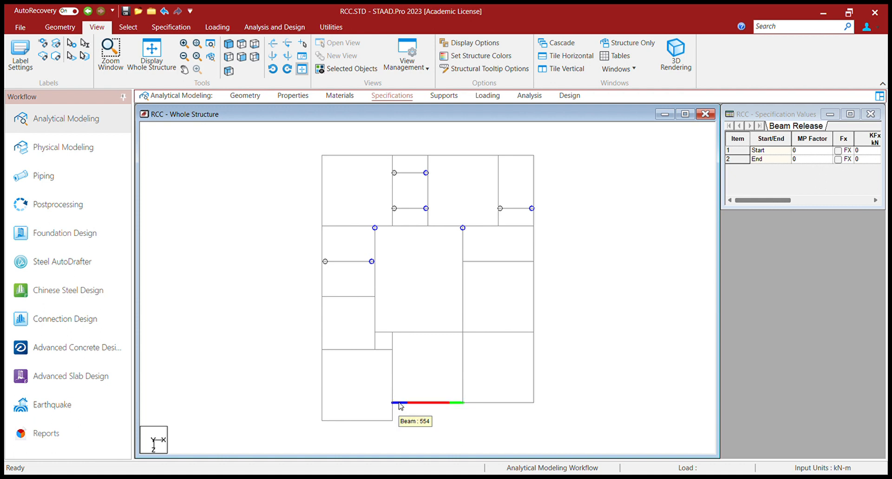
left_click(400, 403)
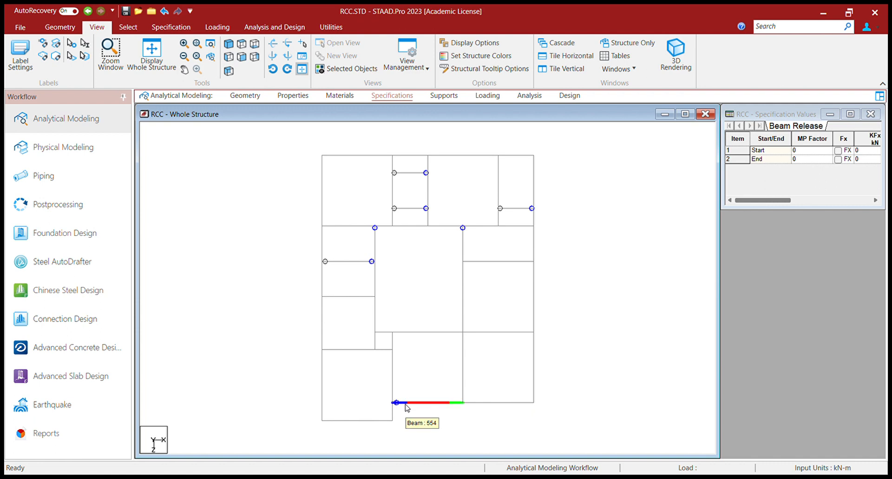
Step: Release the short horizontal beam in the lower-left bay
left_click(382, 349)
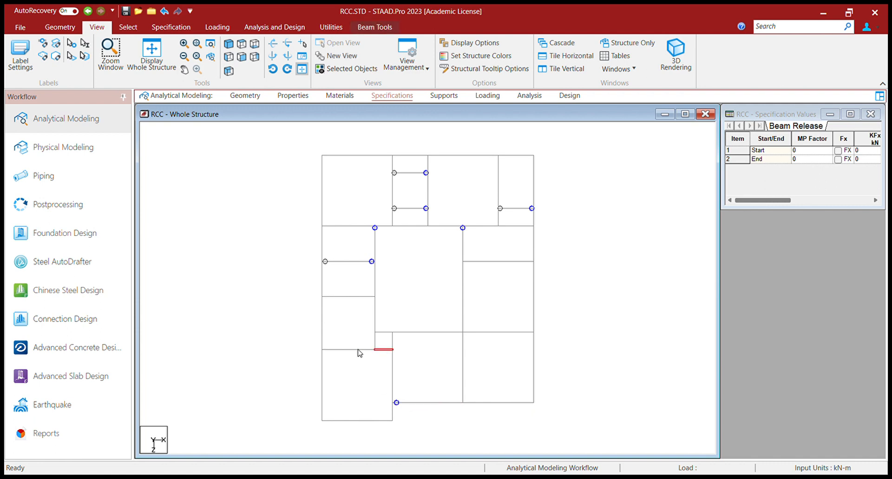
left_click(335, 349)
left_click(381, 349)
left_click(372, 350)
left_click(379, 349)
left_click(360, 350)
left_click(384, 349)
left_click(413, 347)
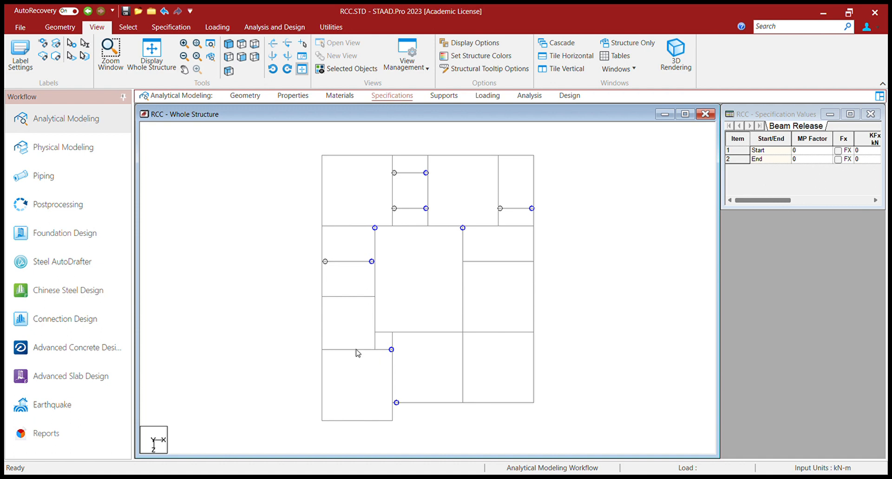
Step: Release the short horizontal beam above the lower-left bay's short vertical beam
left_click(377, 342)
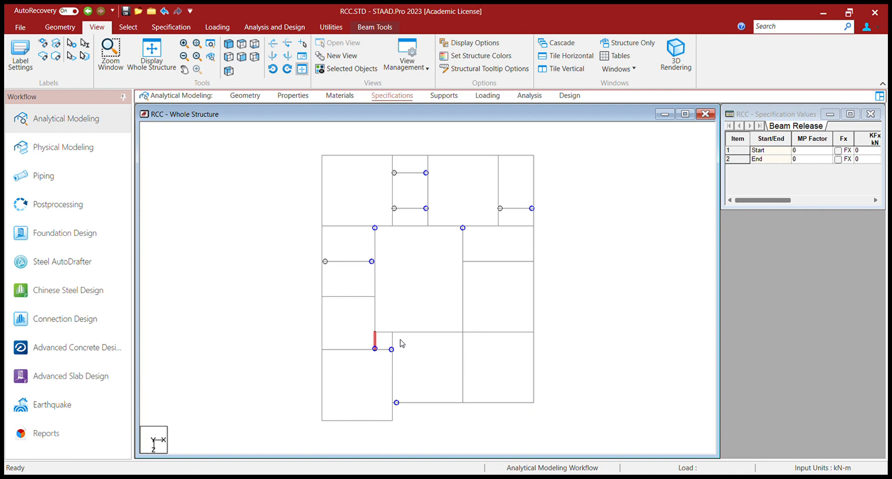
left_click(385, 332)
left_click(400, 332)
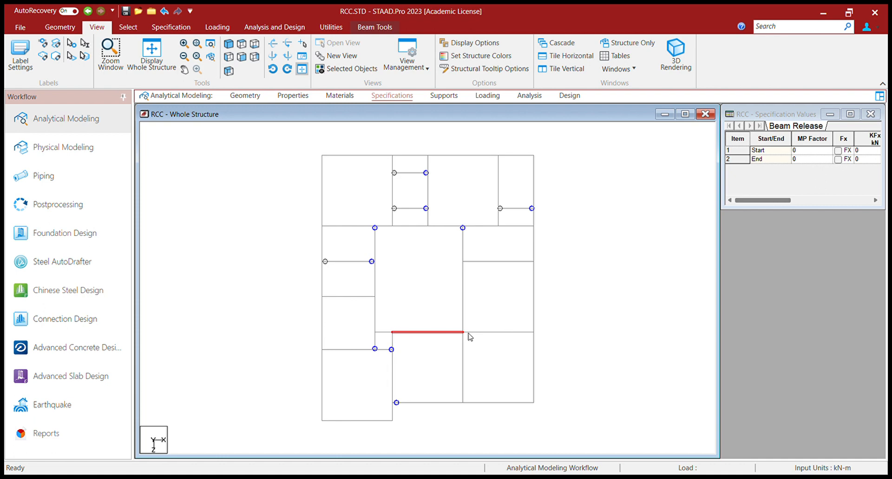
left_click(389, 332)
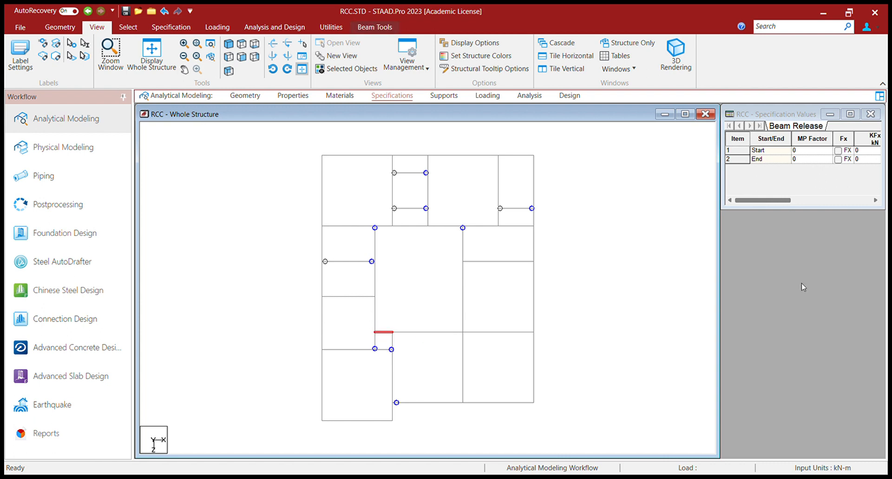
left_click(794, 363)
Step: Check the released beams on every floor in isometric view, then go to the Supports page
left_click(229, 44)
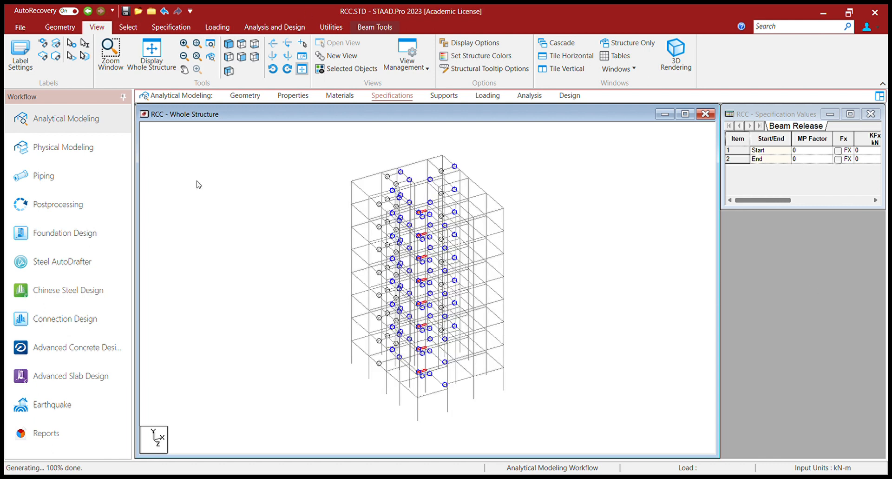
left_click(229, 45)
left_click(571, 247)
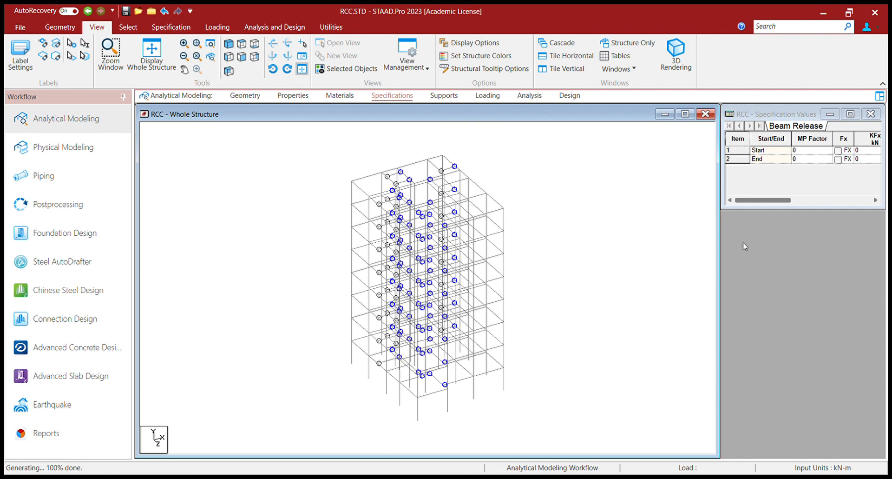
left_click(435, 96)
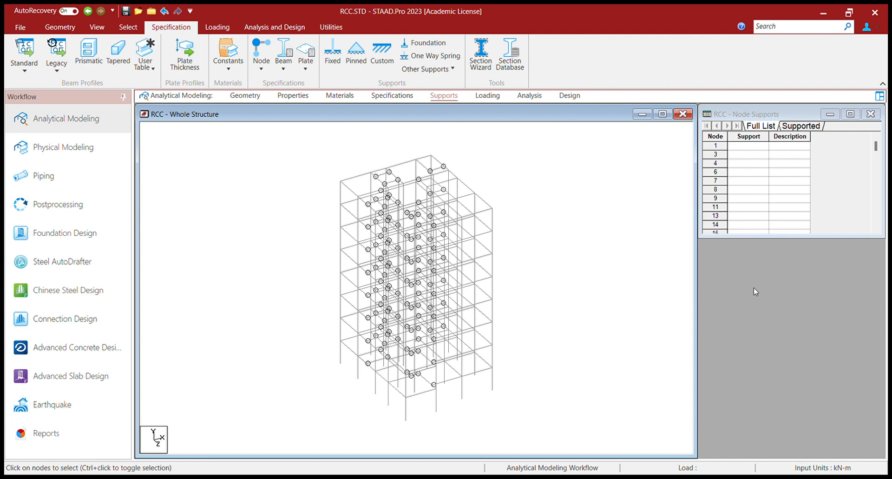
Step: Select all base nodes along the bottom of the frame in front elevation
left_click(97, 27)
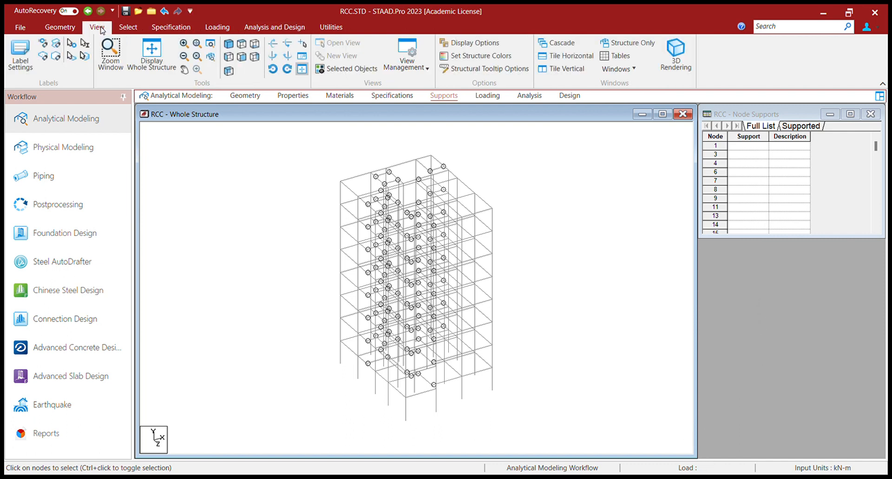
left_click(235, 55)
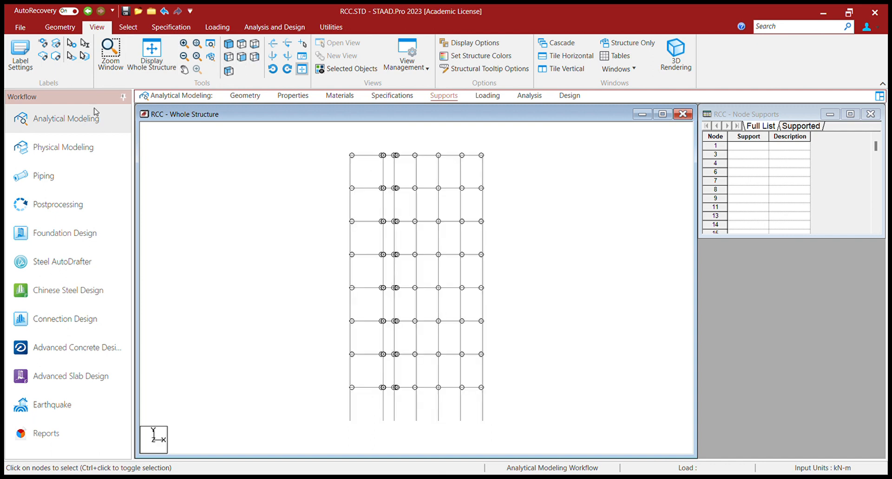
left_click(126, 27)
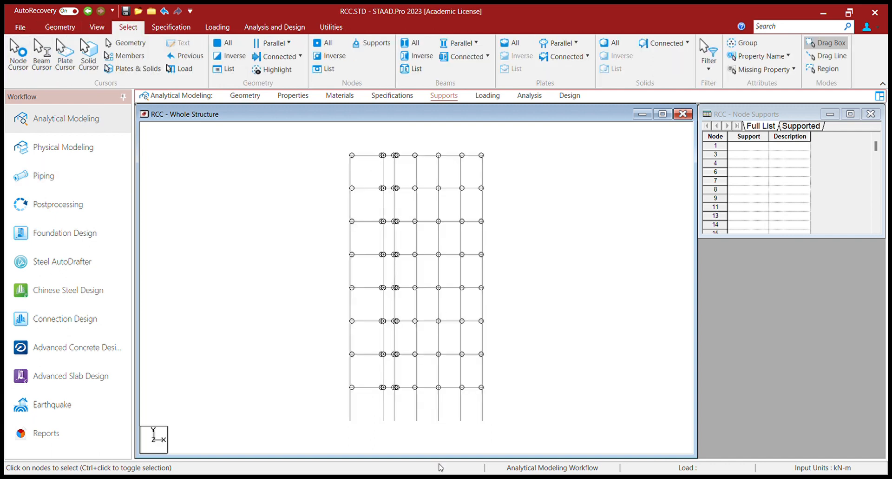
left_click_drag(332, 401, 501, 431)
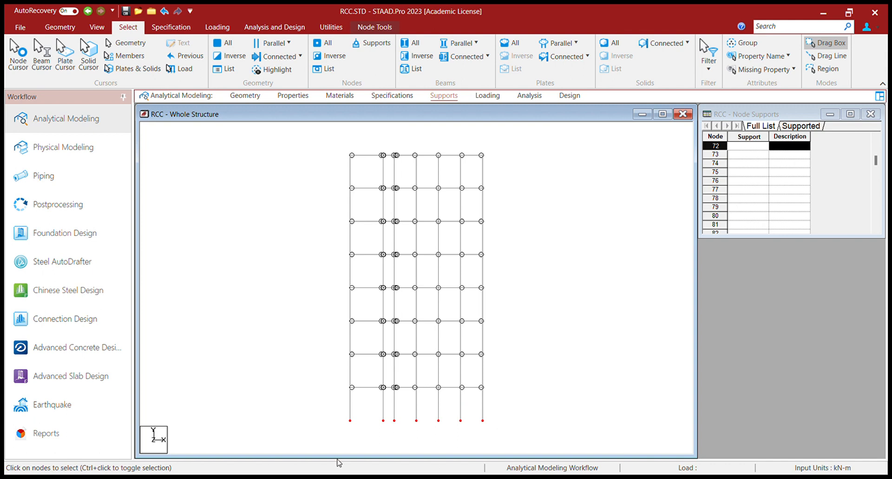
Step: Assign fixed support S2 to the selected base nodes
left_click(96, 27)
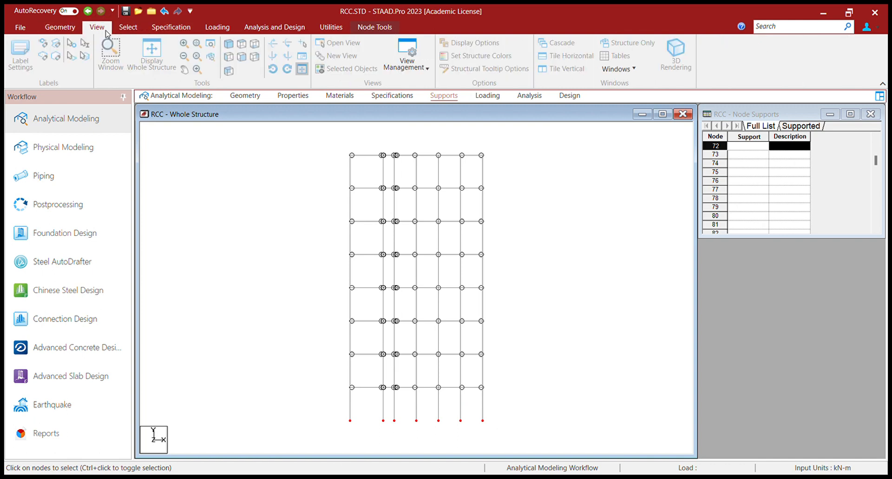
left_click(228, 47)
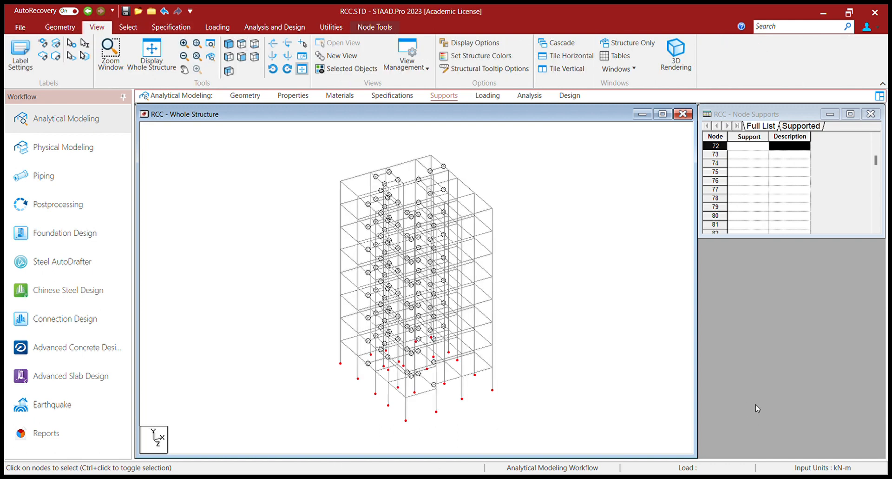
left_click(798, 389)
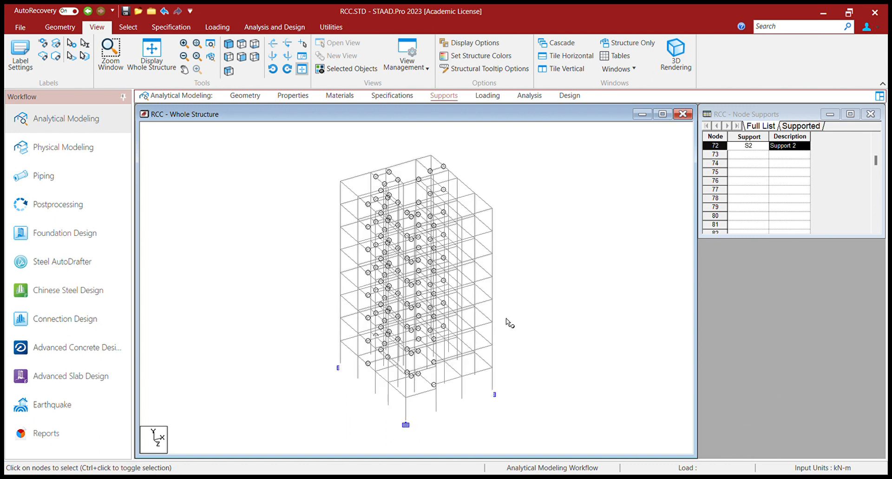
left_click(487, 96)
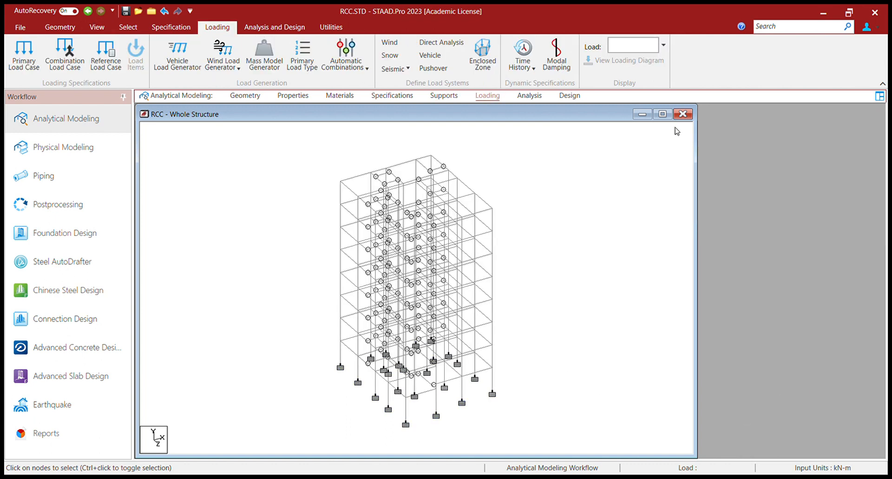
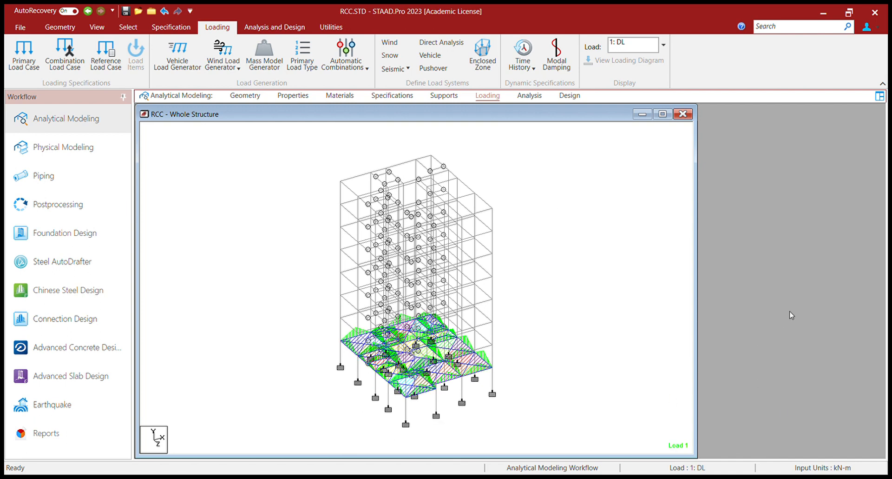
Step: Clear the beam selection and show the RCC frame in front elevation
key("ctrl+a")
key("Escape")
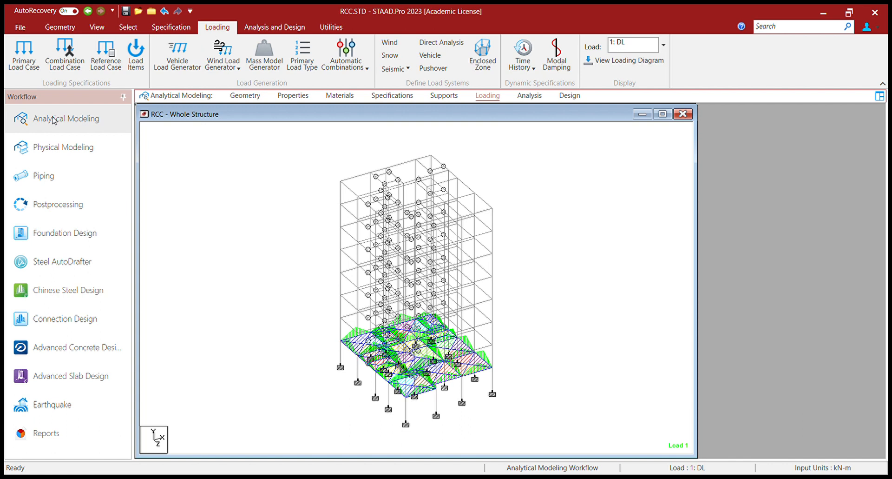
left_click(97, 27)
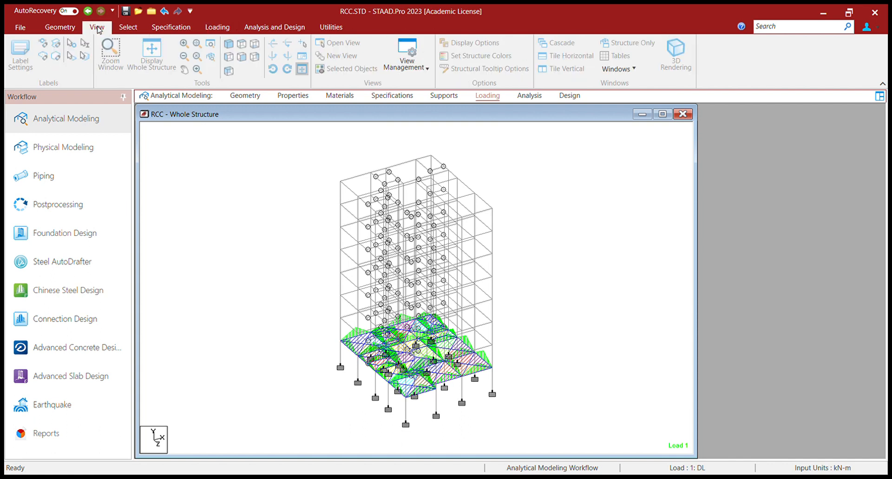
left_click(240, 57)
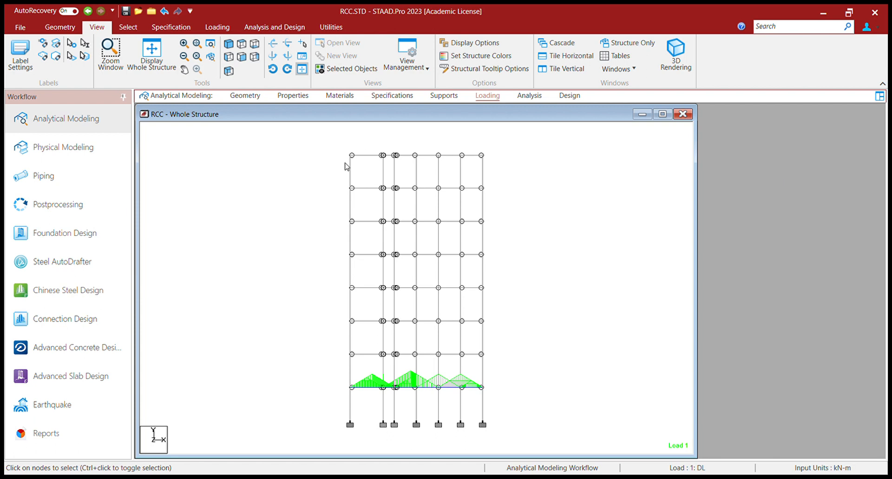
Step: Isolate the frame members below the roof in a new isometric view
left_click_drag(327, 173, 512, 451)
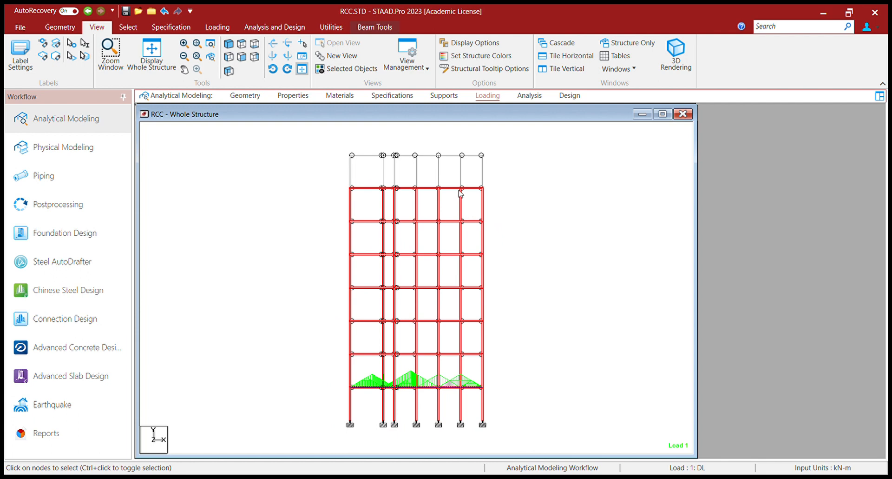
left_click(564, 272)
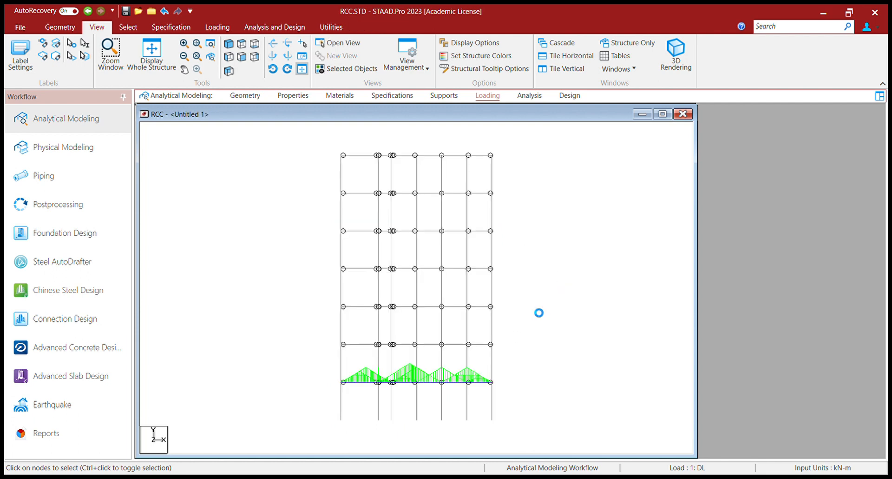
left_click(229, 45)
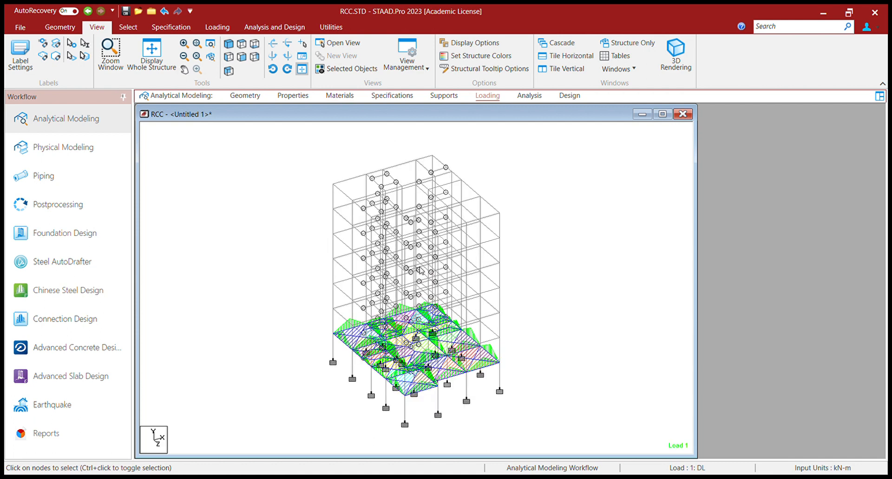
Step: Select beams parallel to X and Z and assign them the member load
left_click(128, 27)
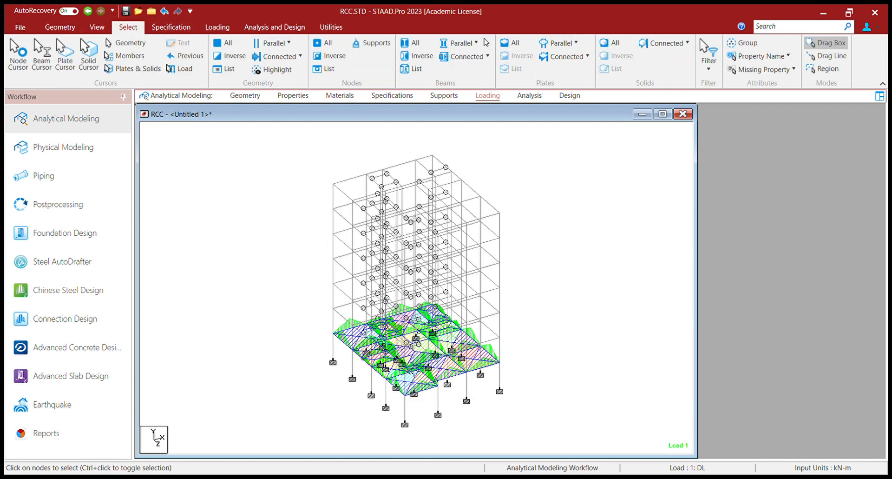
left_click(469, 58)
left_click(470, 42)
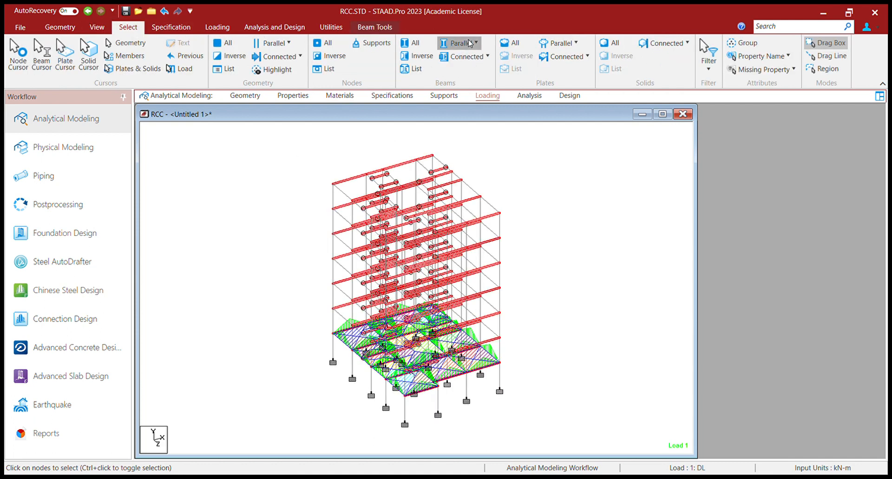
left_click(471, 72)
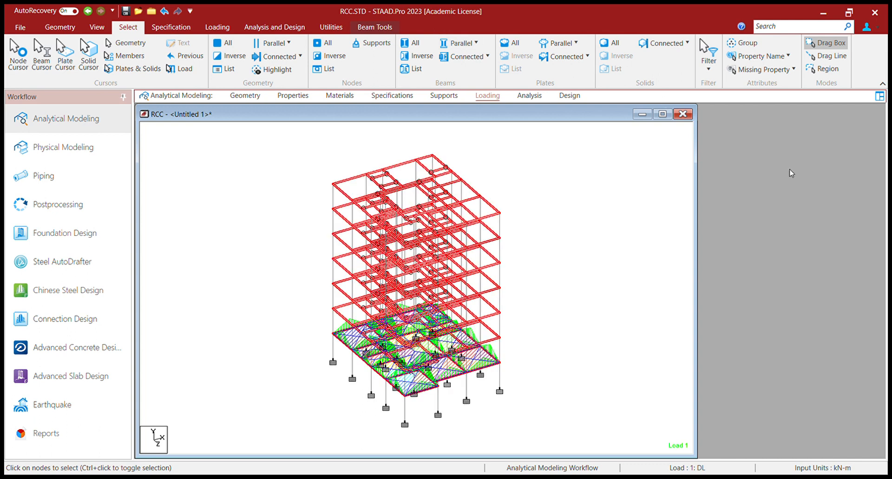
left_click(735, 437)
left_click(801, 321)
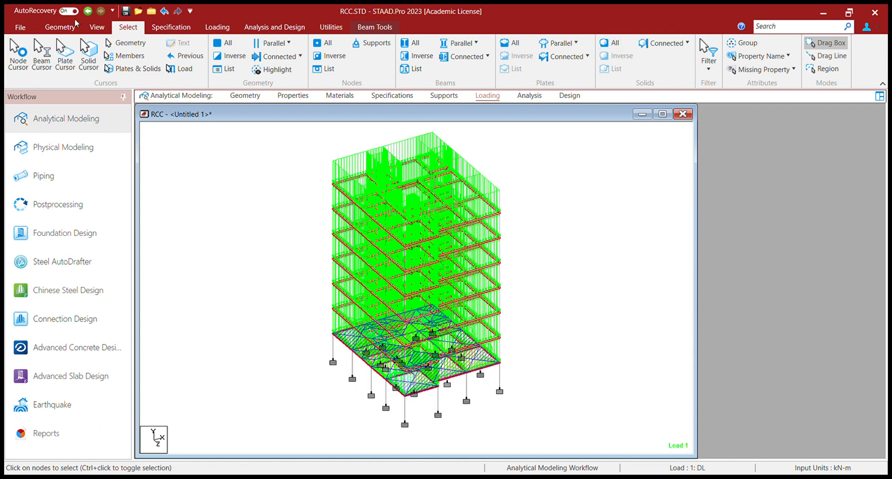
left_click(97, 28)
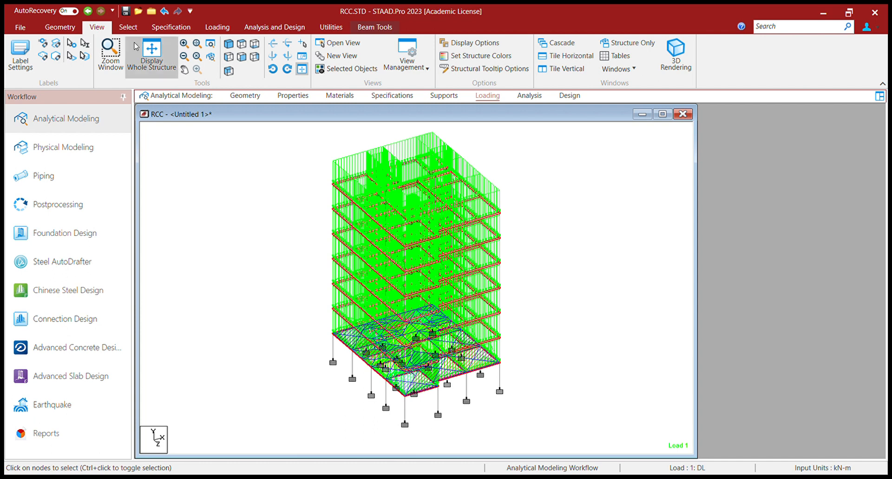
Step: Isolate the roof-level beams from front elevation into their own plan view
left_click(160, 60)
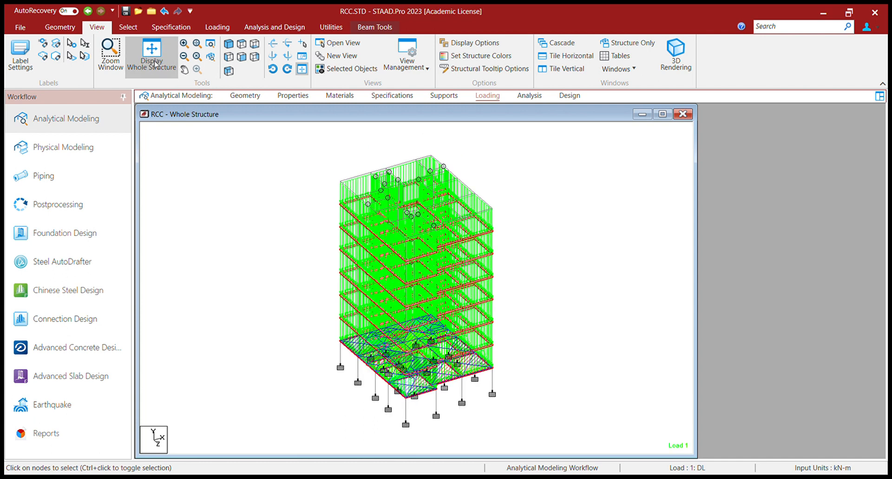
left_click(242, 57)
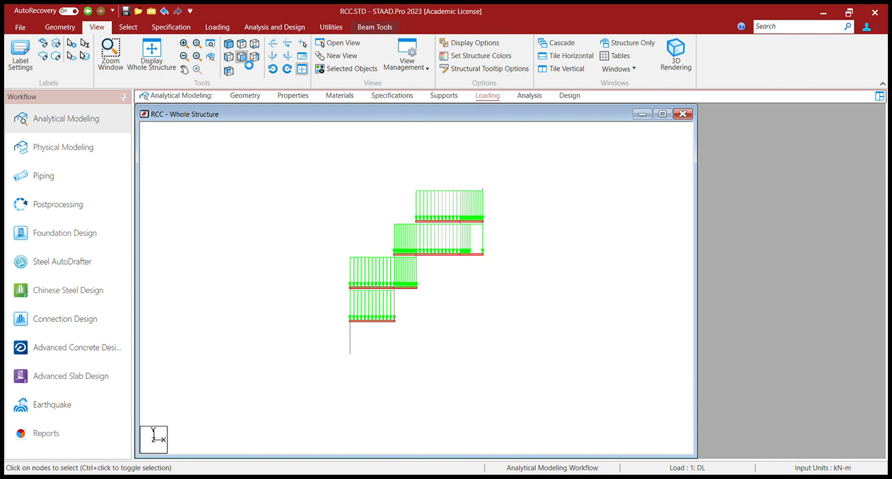
left_click_drag(331, 135, 516, 170)
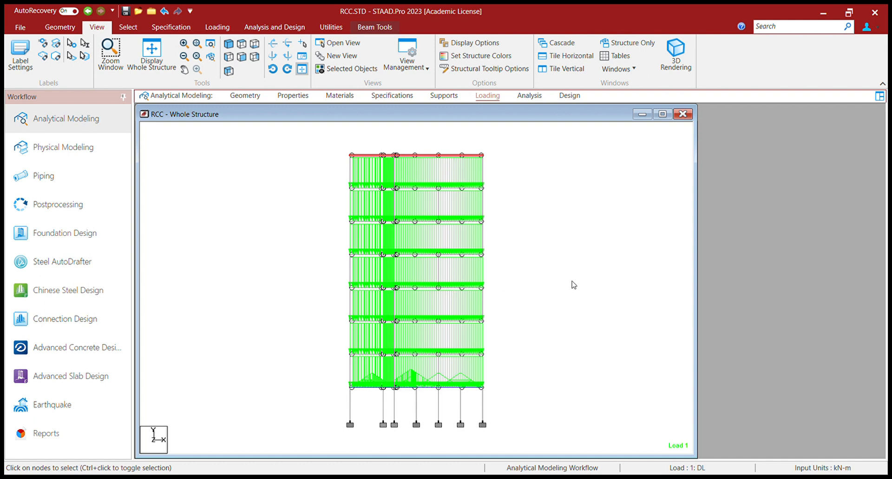
left_click(228, 44)
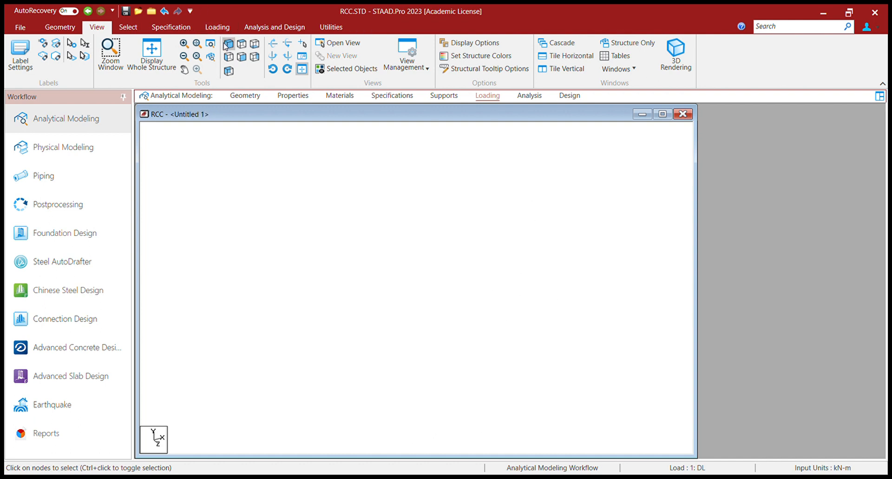
left_click(241, 45)
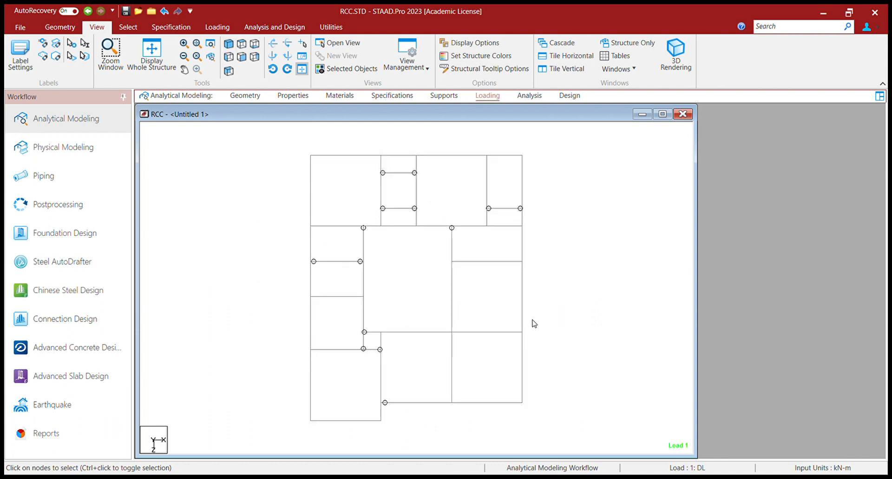
Step: Select the 18 perimeter roof beams, then redisplay the whole loaded structure and deselect
left_click(354, 157)
left_click(401, 156, "ctrl")
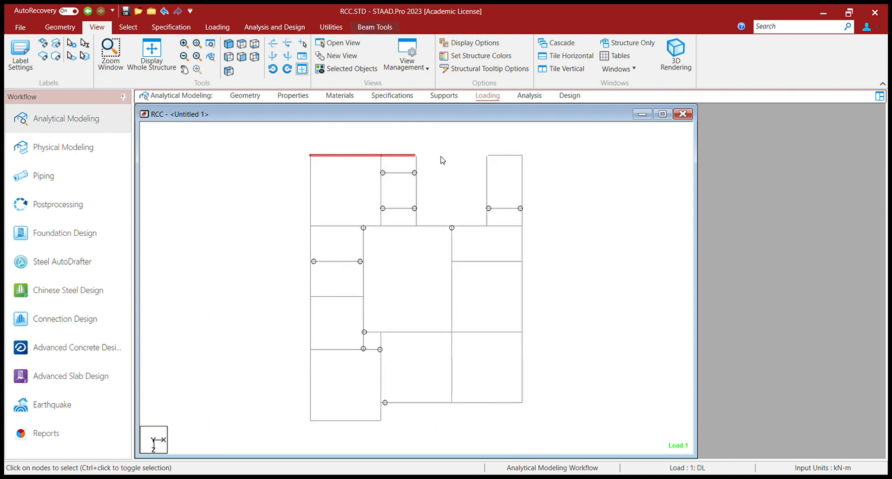
left_click(440, 156, "ctrl")
left_click(505, 156, "ctrl")
left_click(522, 190, "ctrl")
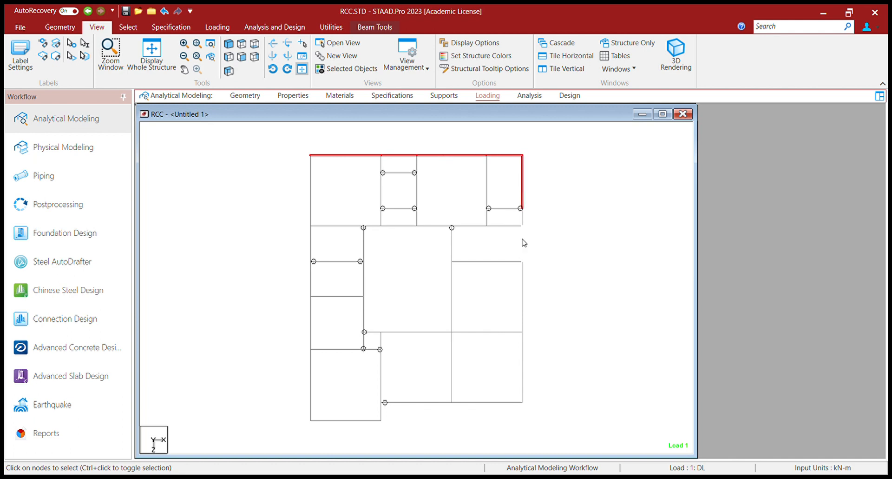
left_click(522, 243, "ctrl")
left_click(523, 219, "ctrl")
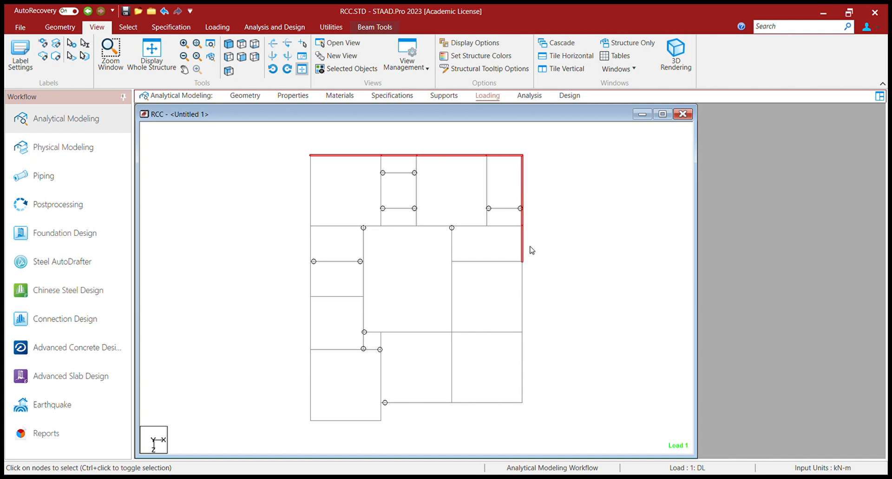
left_click(522, 284, "ctrl")
left_click(523, 370, "ctrl")
left_click(511, 402, "ctrl")
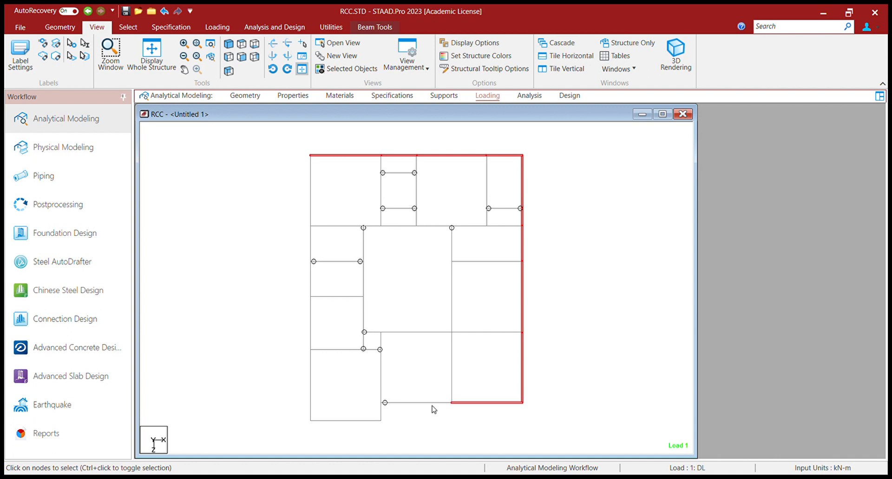
left_click(426, 402, "ctrl")
left_click(381, 412, "ctrl")
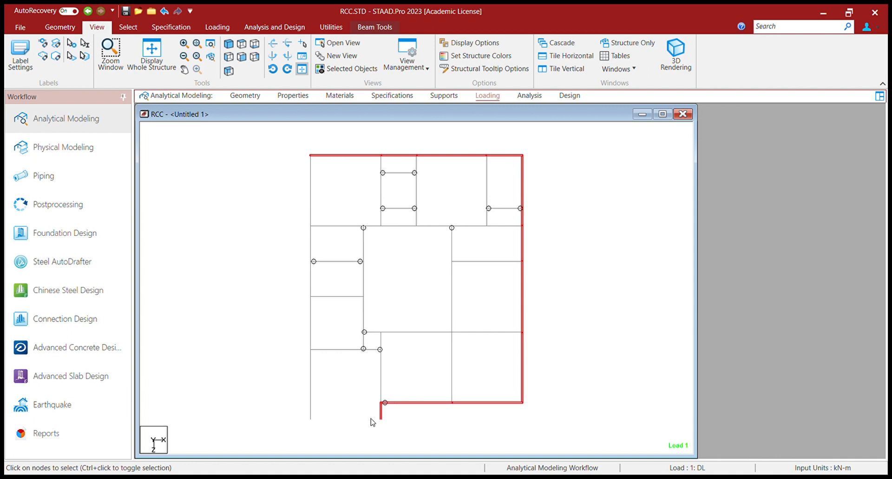
left_click(353, 421, "ctrl")
left_click(310, 393, "ctrl")
left_click(310, 321, "ctrl")
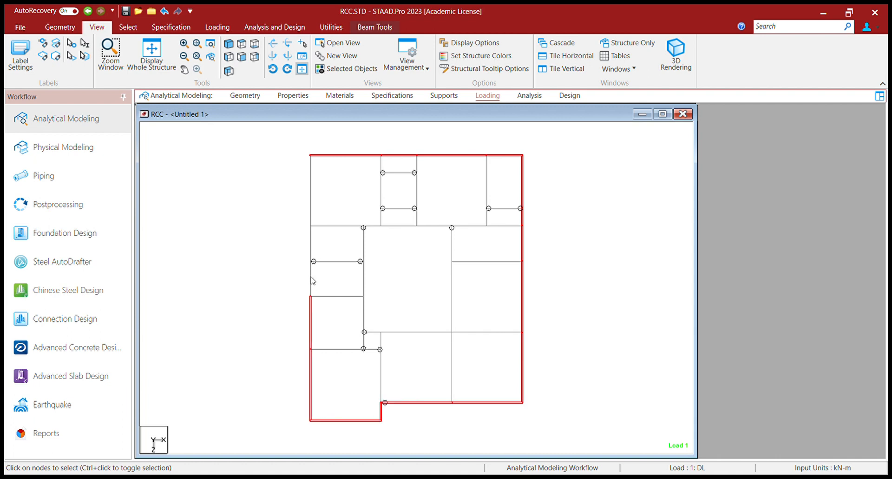
left_click(310, 278, "ctrl")
left_click(311, 239, "ctrl")
left_click(310, 207, "ctrl")
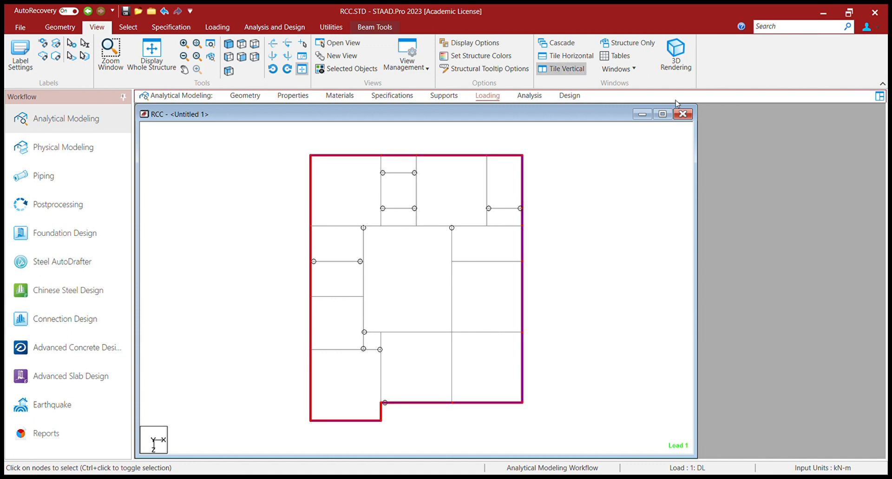
left_click(152, 49)
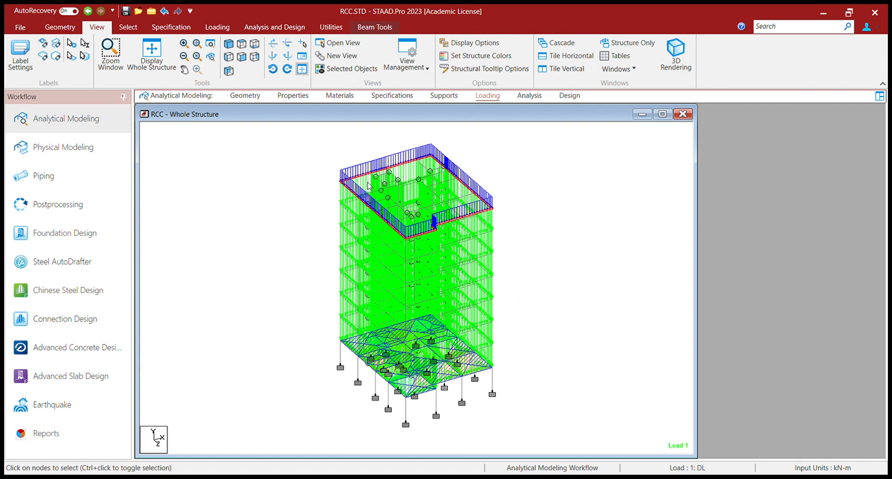
left_click(535, 184)
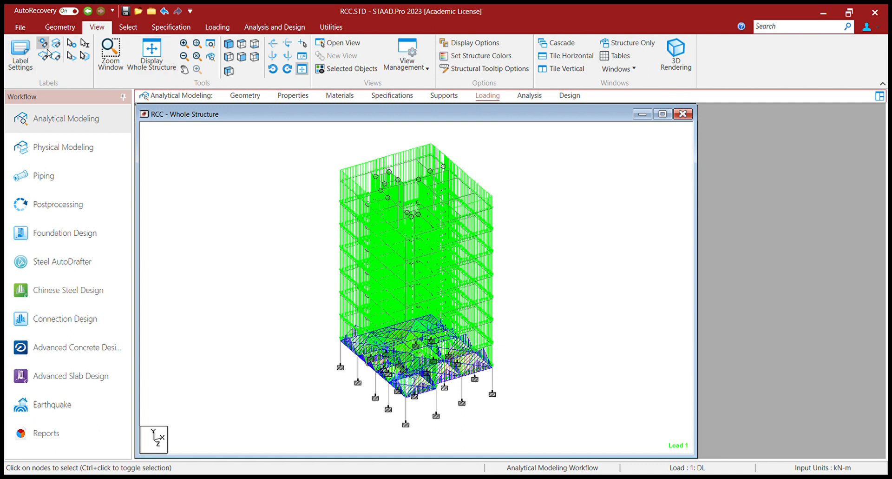
Step: Switch the ribbon to the Utilities tab
left_click(342, 29)
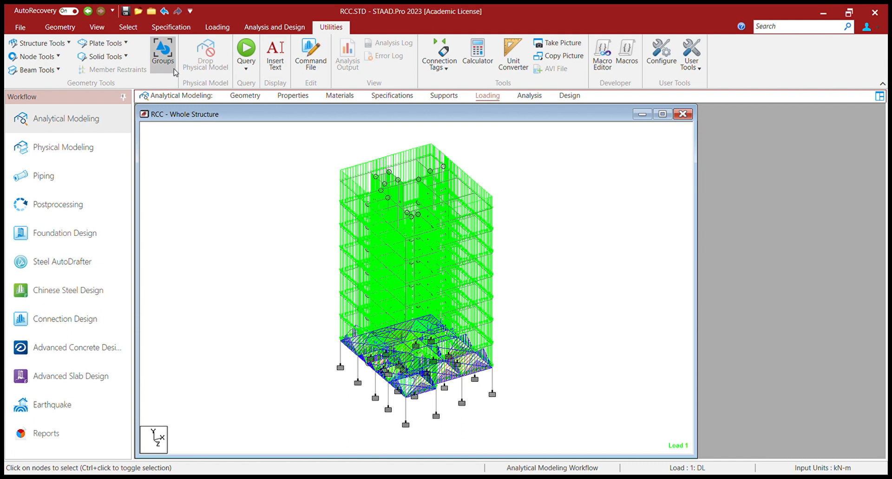
Step: Dimension the base as 15.000m and 12.042m and the top edge as 12.000m
left_click(38, 59)
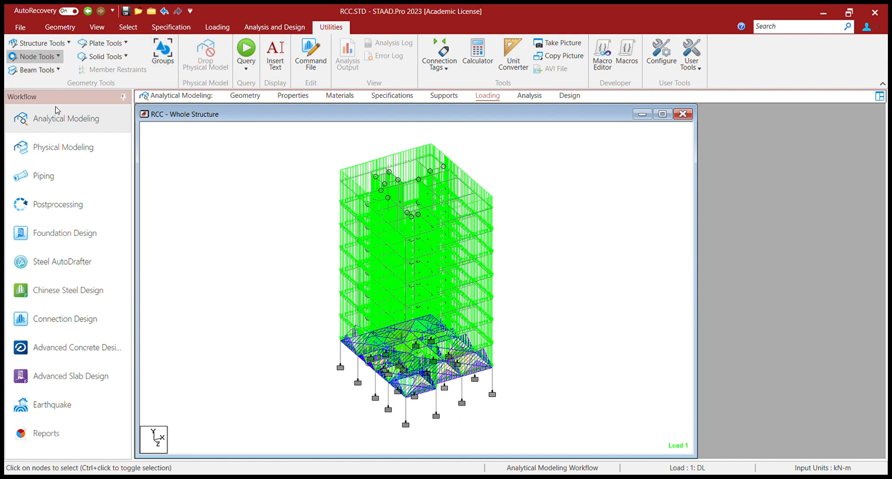
left_click(101, 118)
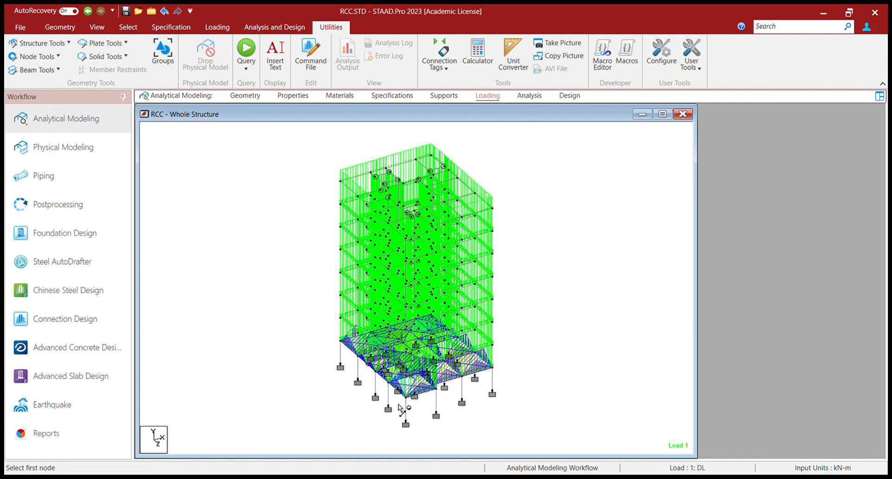
left_click(341, 363)
left_click(406, 423)
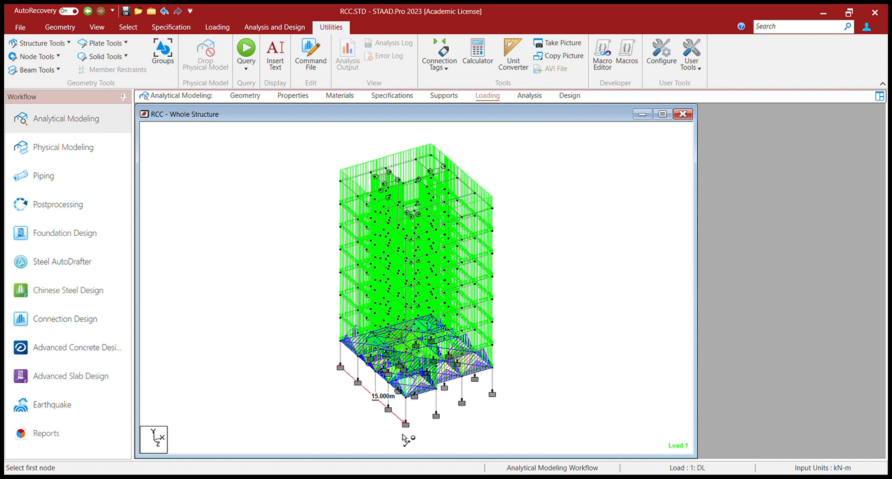
left_click(493, 393)
left_click(340, 181)
left_click(431, 157)
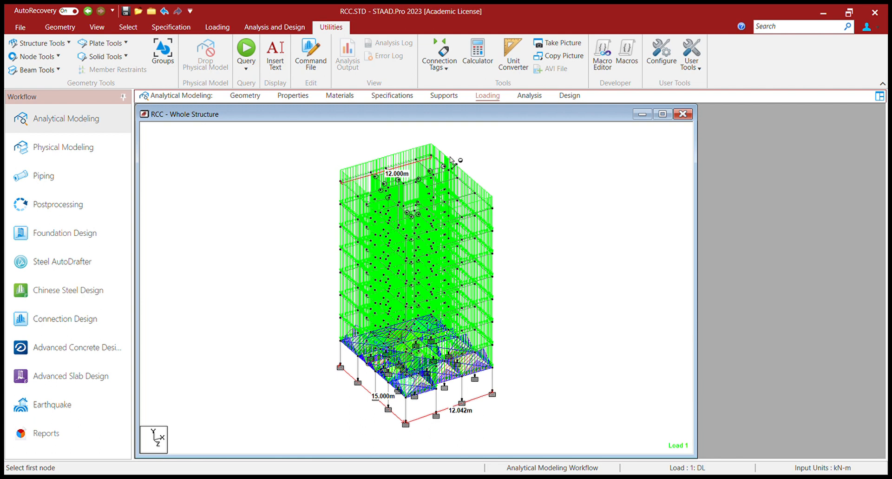
Step: Dimension the 24.000m column height, fitting the whole structure in the window
left_click(341, 181)
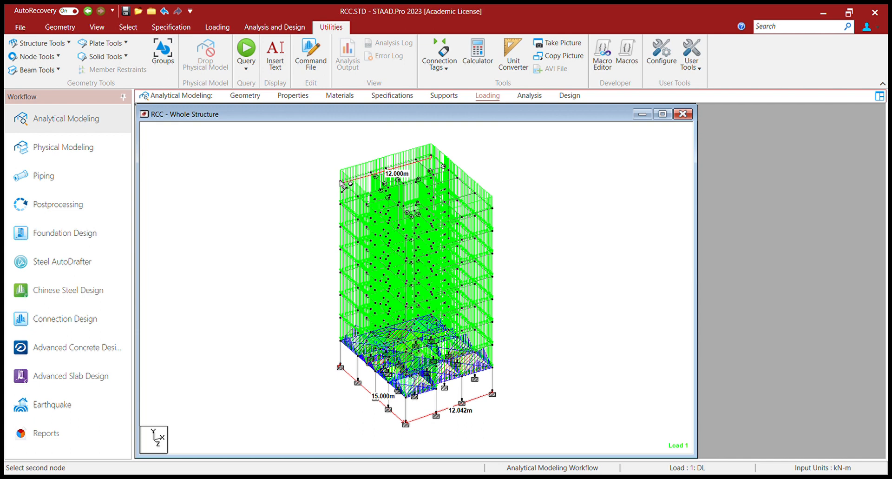
left_click(340, 365)
left_click(97, 27)
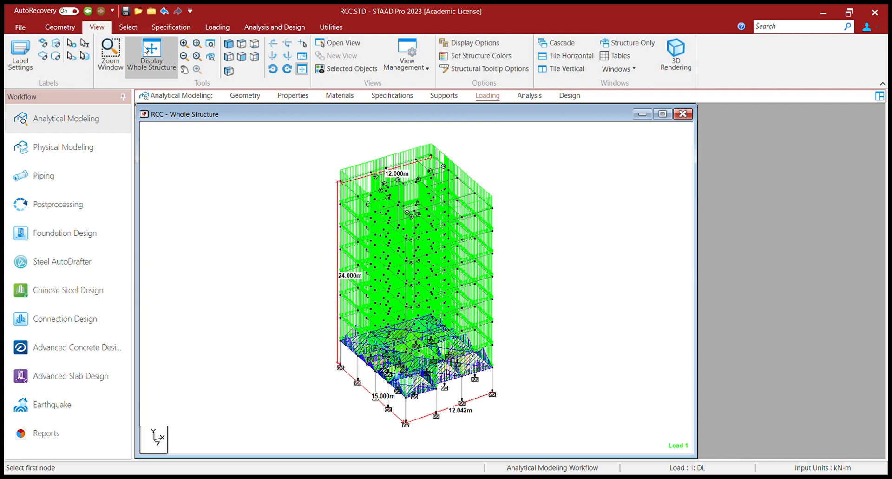
left_click(151, 54)
left_click(340, 182)
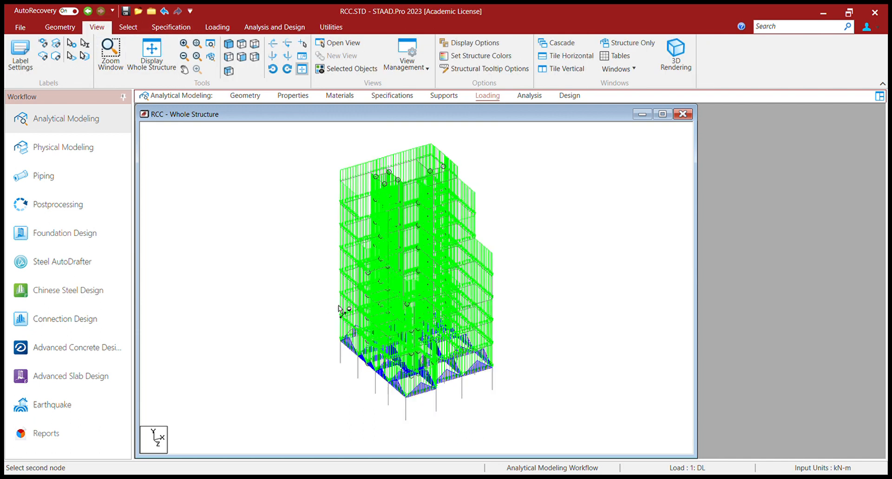
left_click(340, 365)
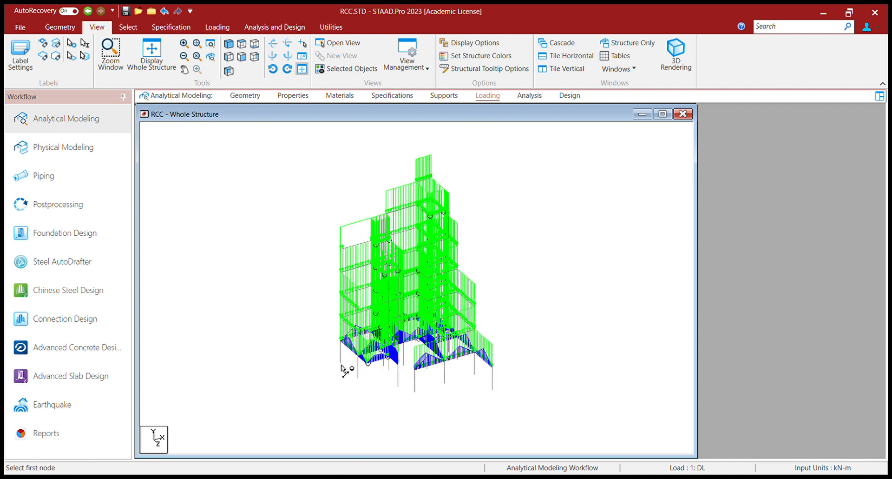
left_click(341, 182)
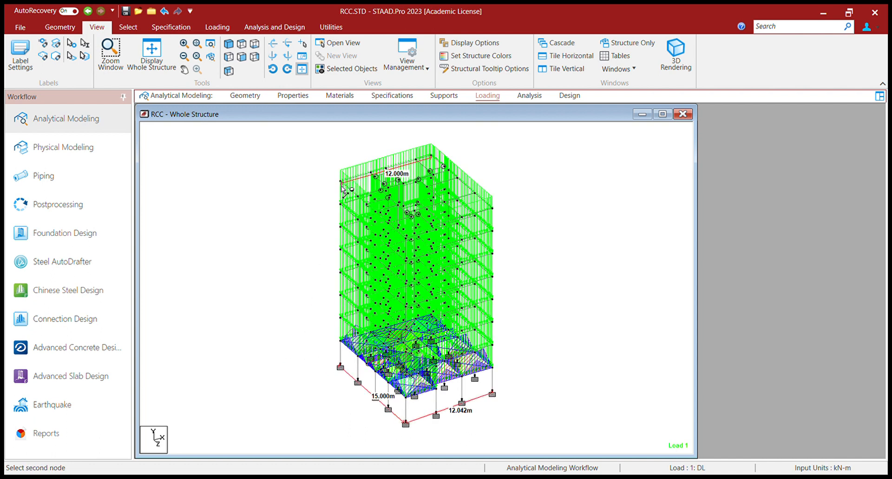
left_click(330, 359)
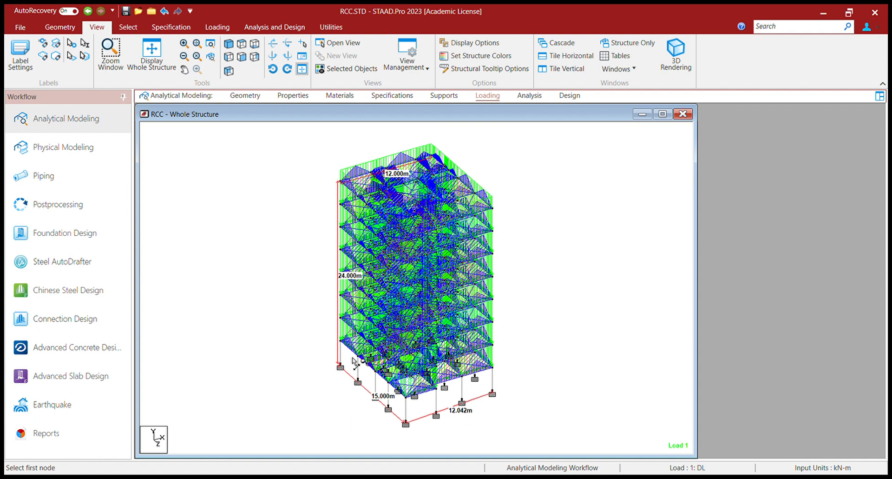
Step: Check the top plan view, return to isometric, and display Load 2
left_click(242, 56)
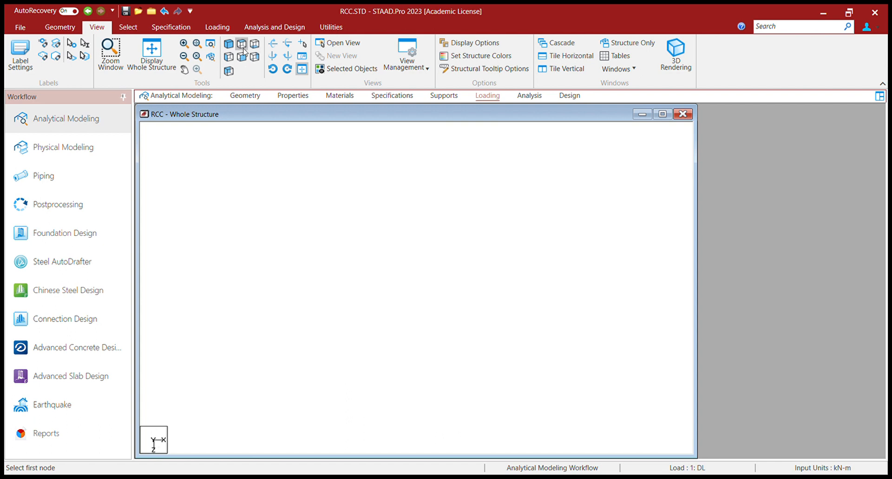
left_click(228, 43)
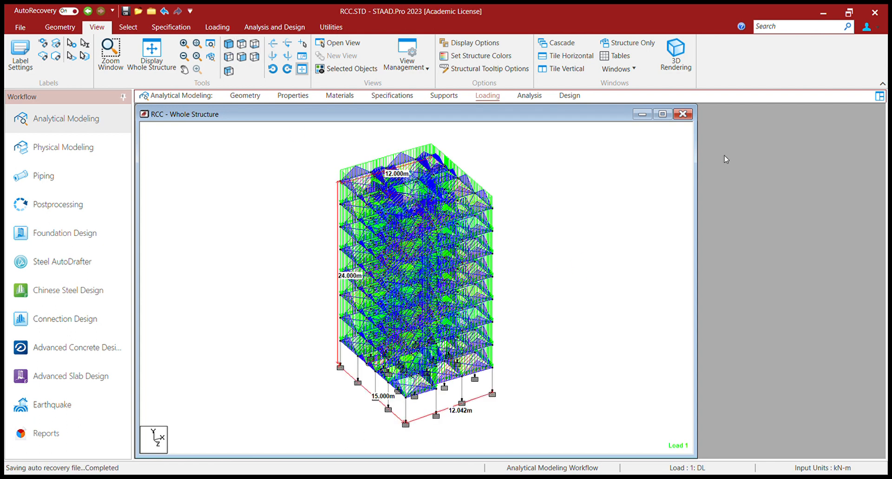
key("Up")
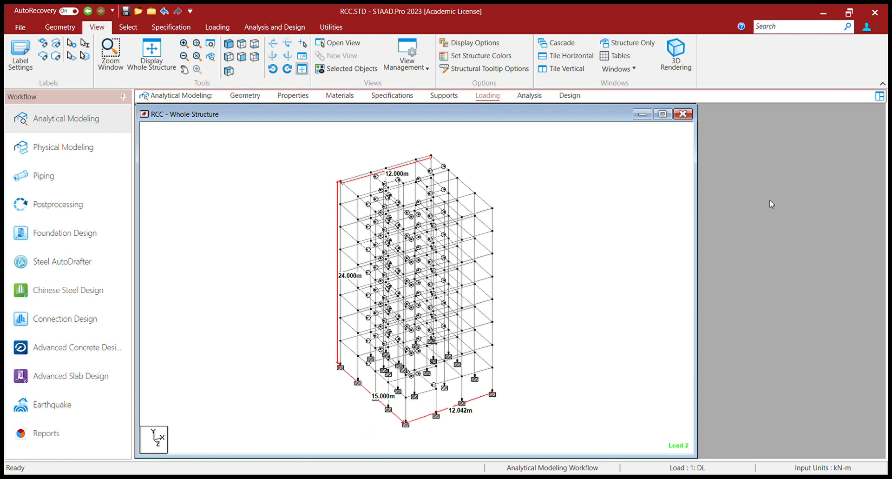
Step: Review the Load 2 floor loads, step to Load 3, and open Analysis and Design
key("Up")
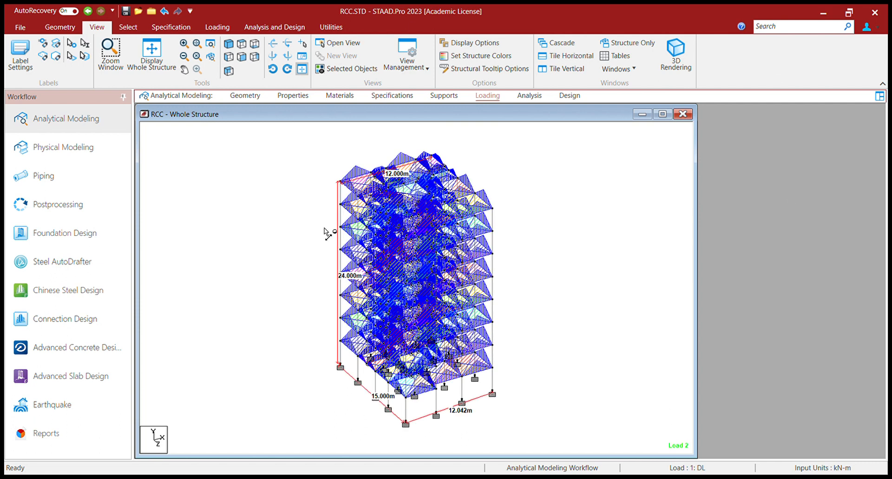
key("Up")
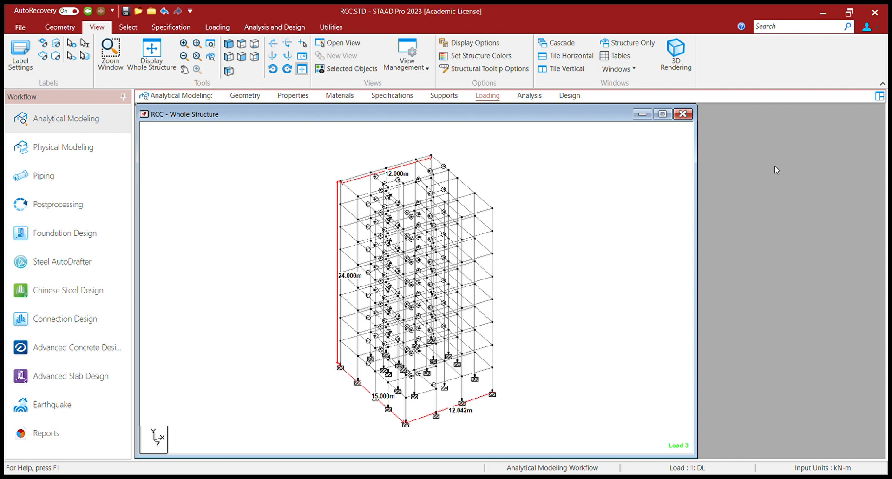
left_click(272, 27)
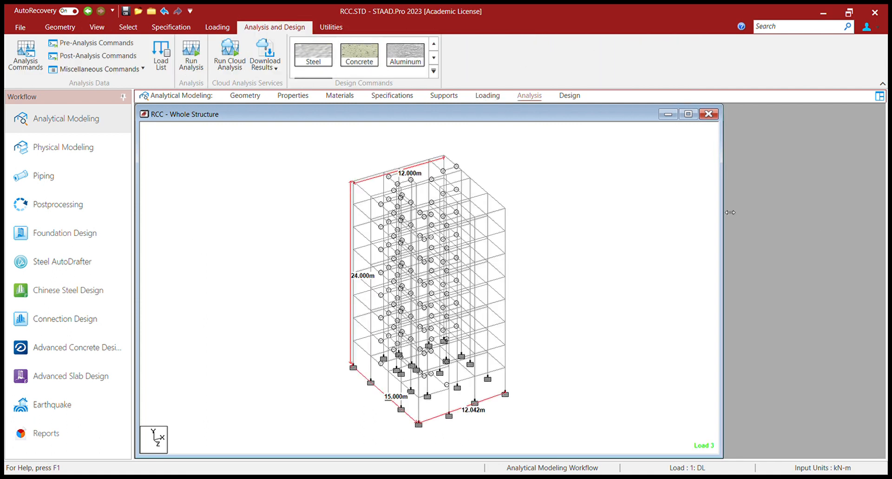
Step: Return to the Loading page of the Analytical Modeling workflow
left_click(485, 96)
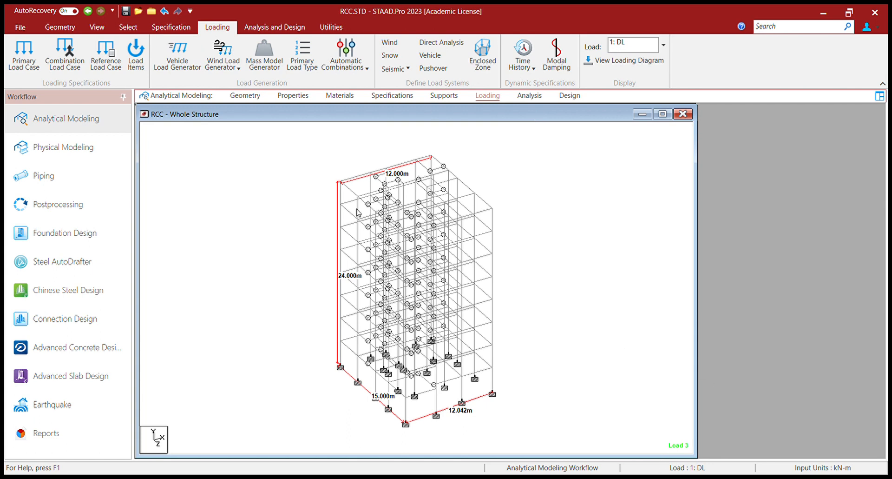
Step: Clear the current selection and select every node of the frame
left_click(562, 392)
key("ctrl+a")
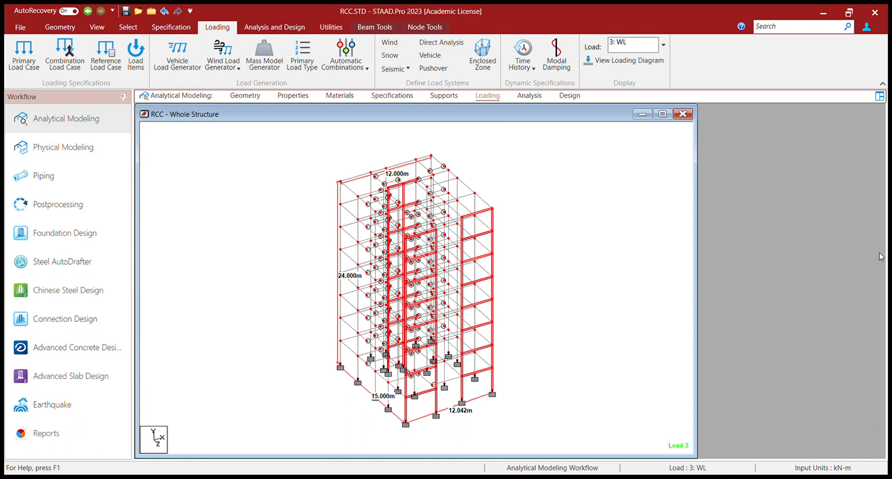
Step: Pass through the Analysis page, clear the member selection, and open the Design page
left_click(529, 96)
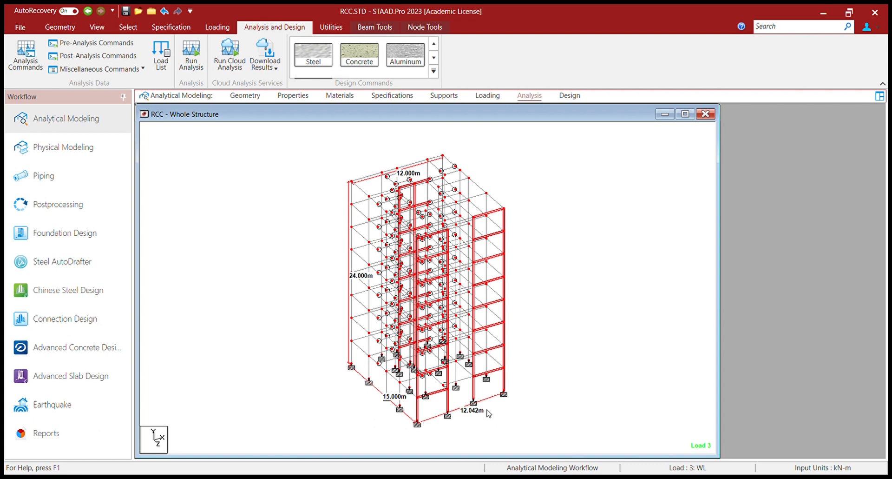
left_click(533, 407)
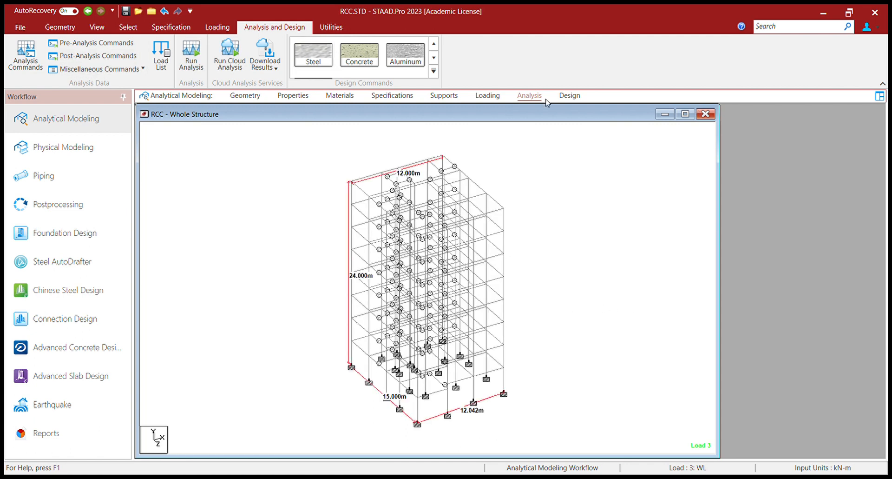
left_click(570, 95)
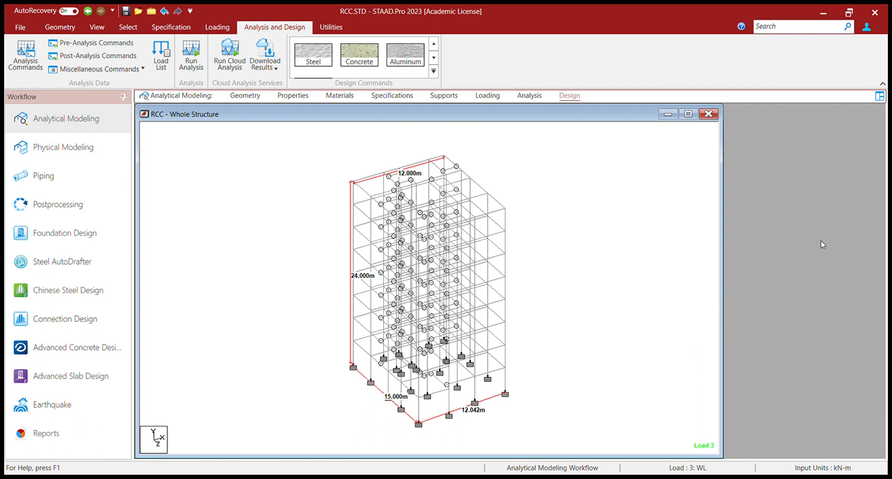
Step: Open the Design page for the whole RCC frame, keeping Load 3: WL active
left_click(364, 56)
key("ctrl+a")
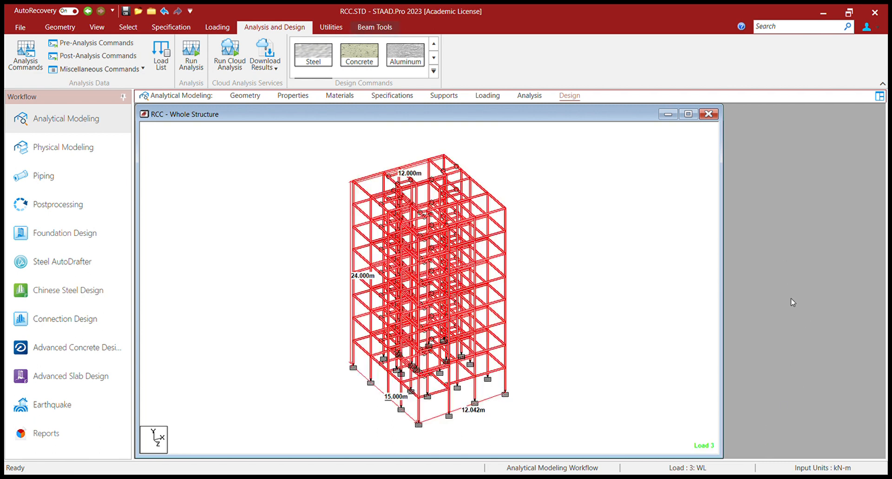
left_click(785, 256)
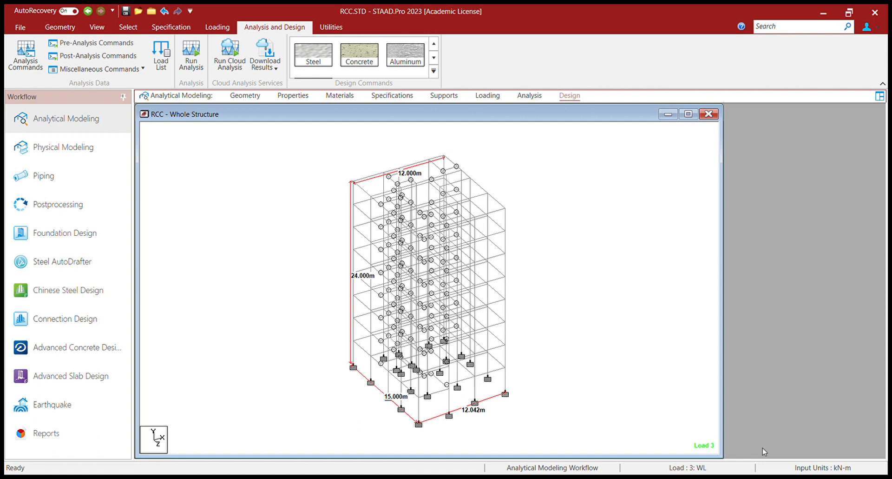
left_click(783, 259)
key("ctrl+a")
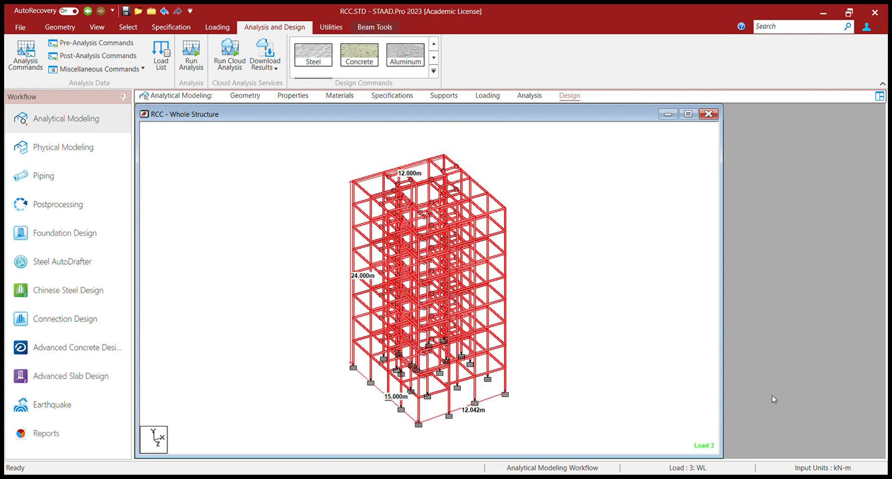
left_click(782, 275)
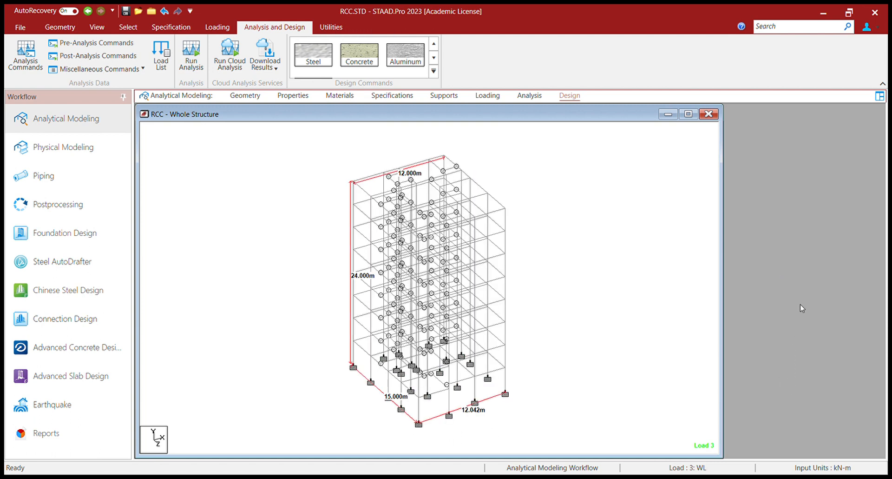
key("ctrl+a")
left_click(789, 278)
key("ctrl+a")
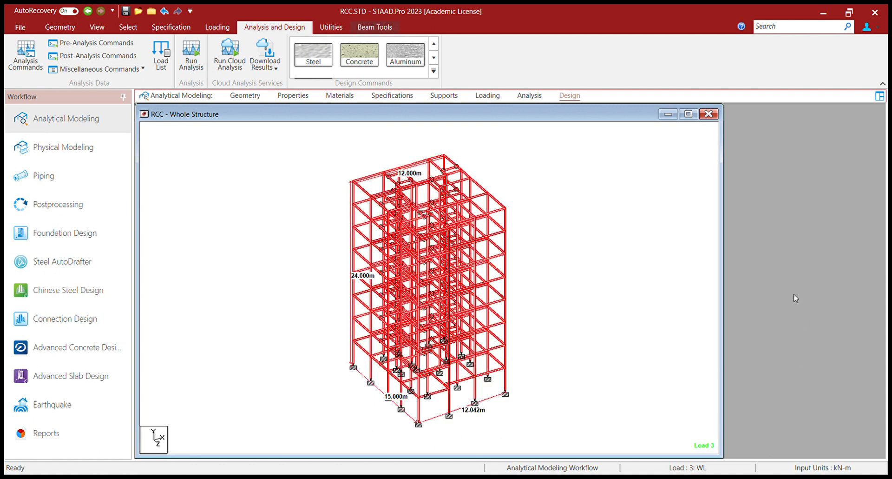
left_click(794, 294)
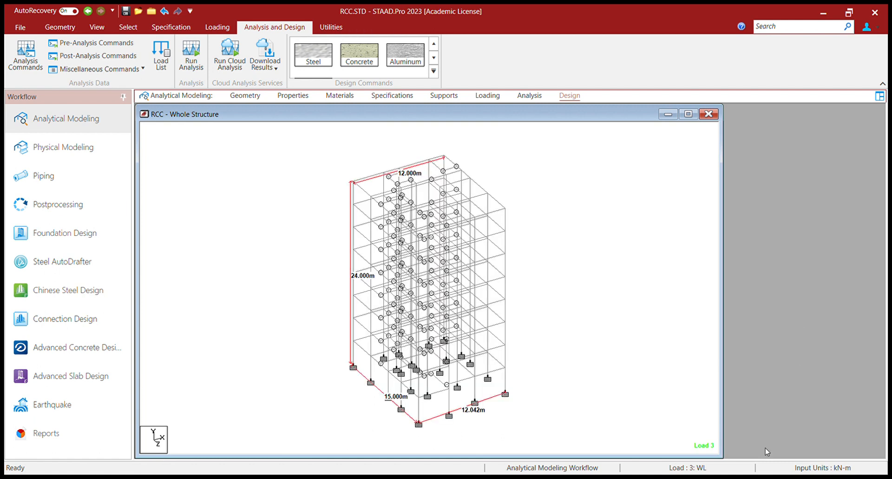
key("ctrl+a")
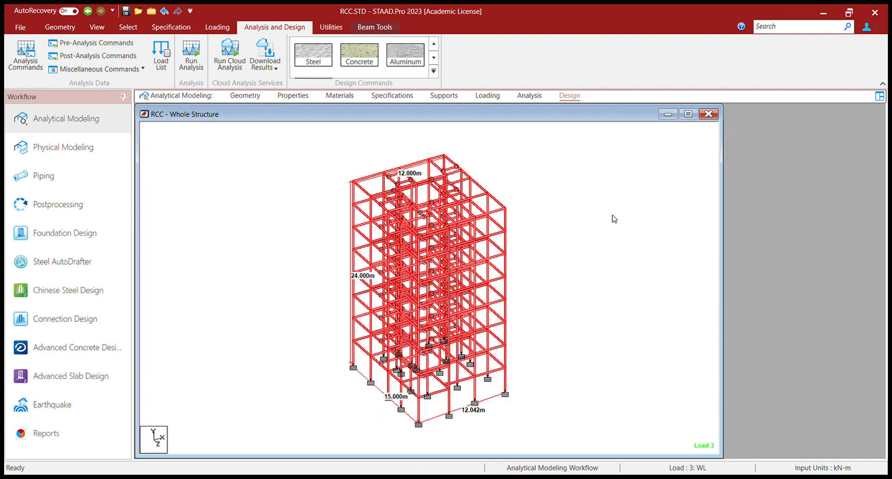
left_click(612, 216)
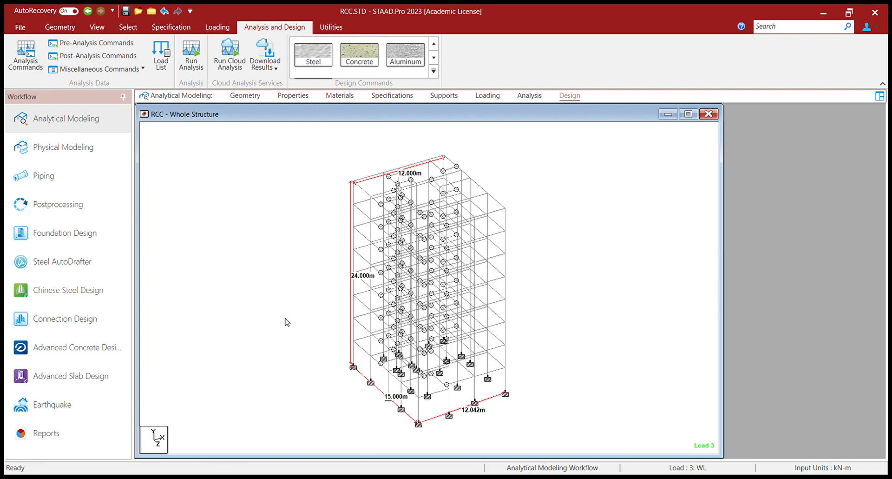
left_click(505, 275)
left_click(494, 280)
left_click(539, 296)
Step: Run the analysis, then select and clear the connected beams and parallel columns to check member types
left_click(192, 54)
left_click(124, 28)
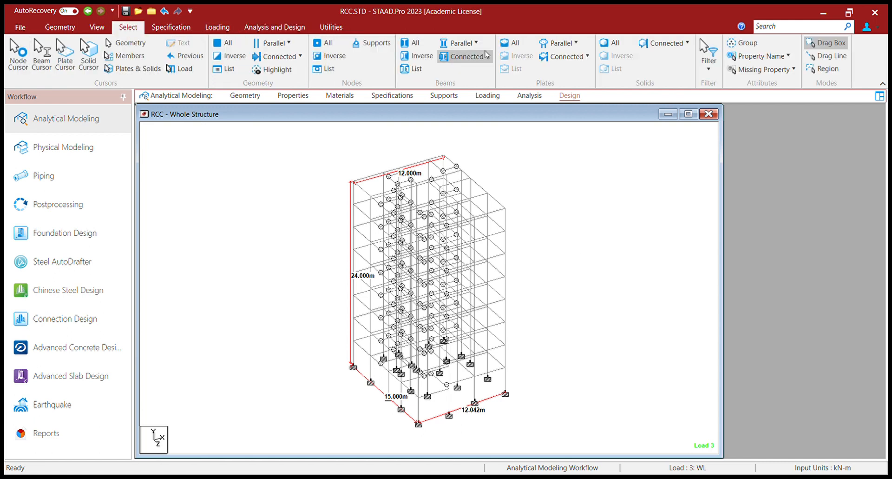
left_click(467, 58)
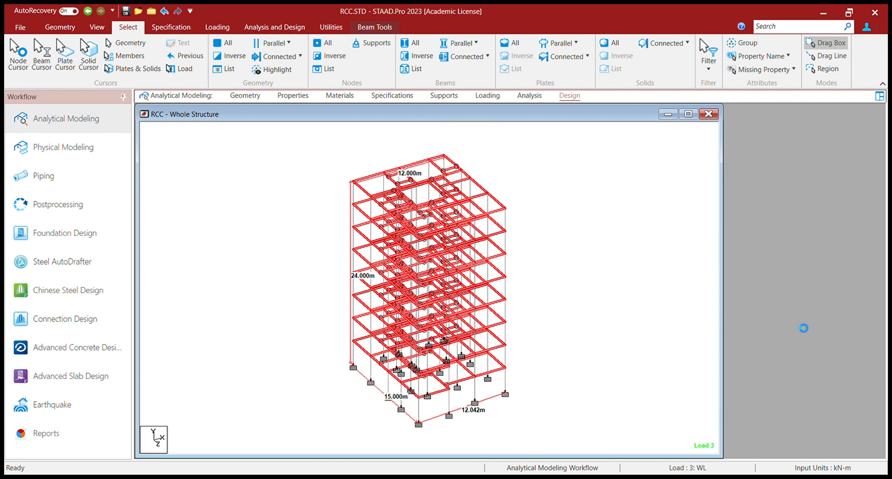
left_click(593, 311)
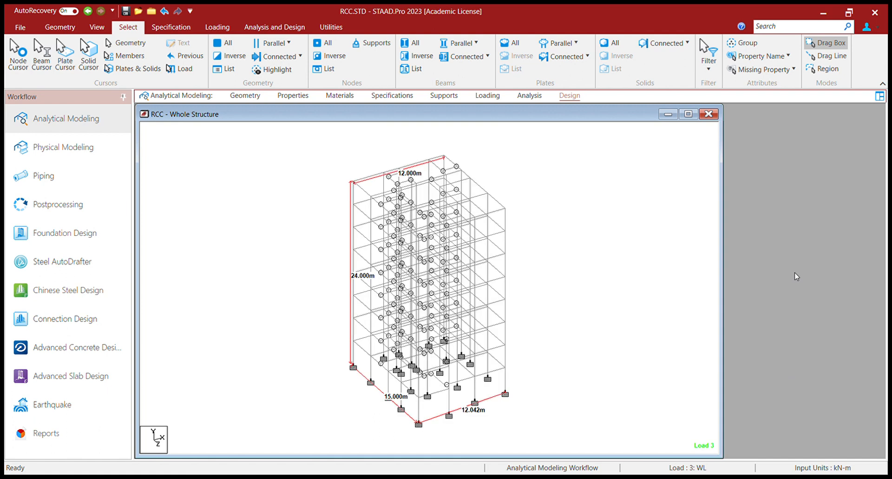
left_click(464, 45)
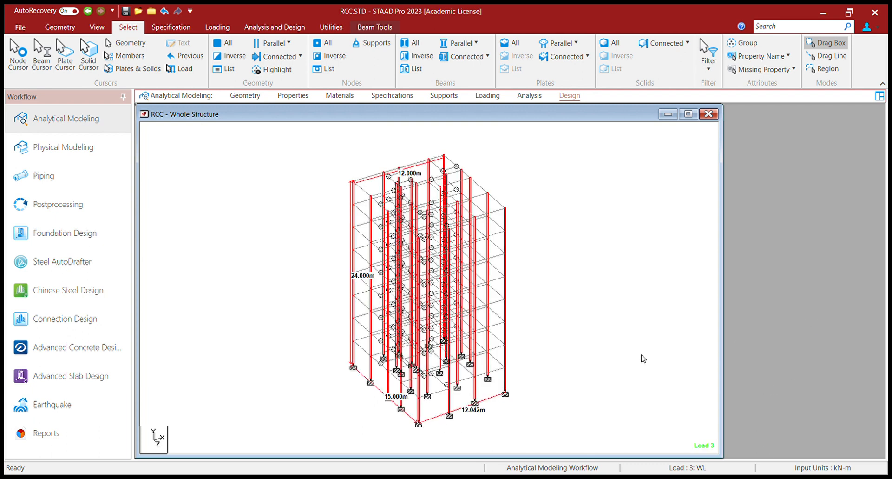
left_click(625, 357)
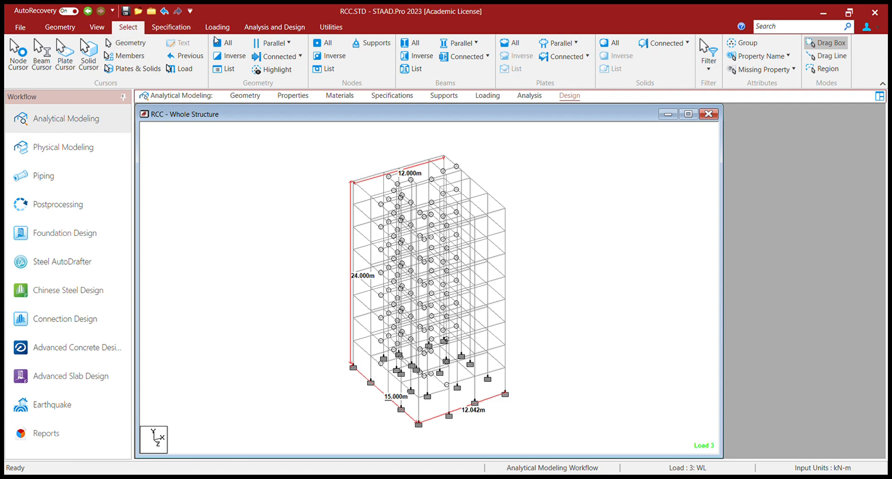
left_click(274, 27)
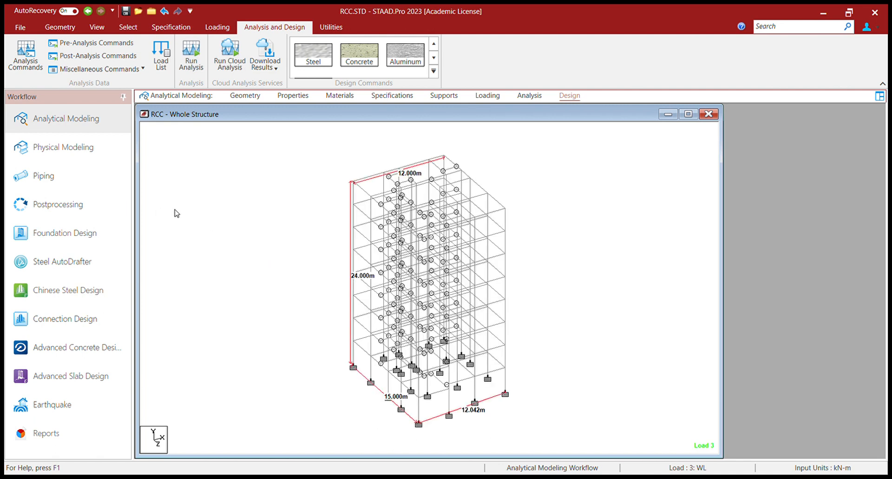
Step: Switch to Postprocessing and turn off the deflected shape to view the displacement tables
left_click(92, 208)
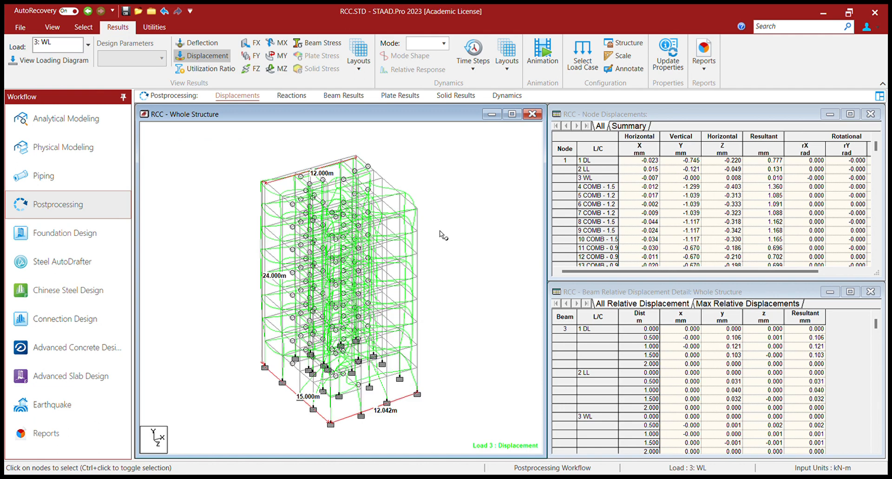
left_click(198, 70)
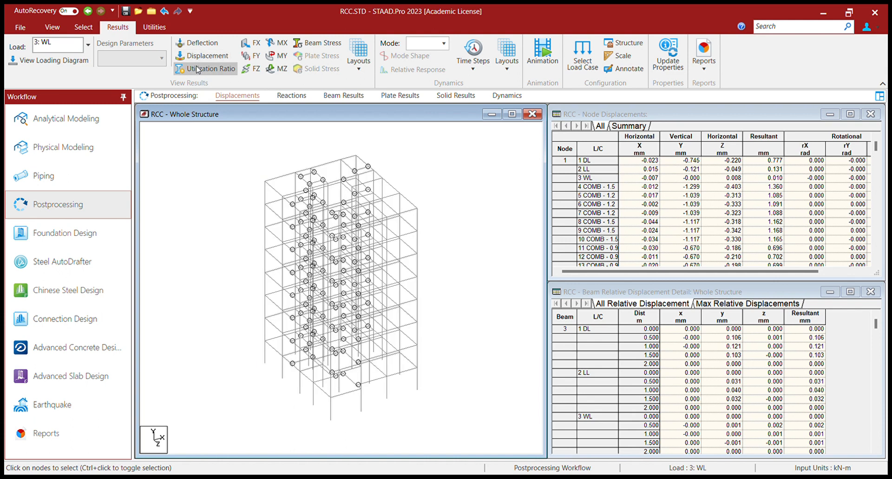
Step: Show the FY shear, MZ bending and beam stress diagrams for load 3, then hide them
left_click(252, 55)
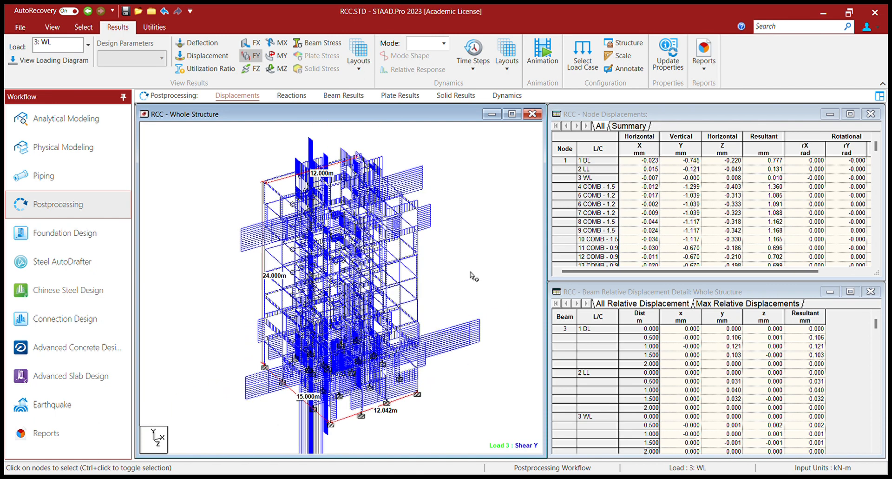
left_click(277, 68)
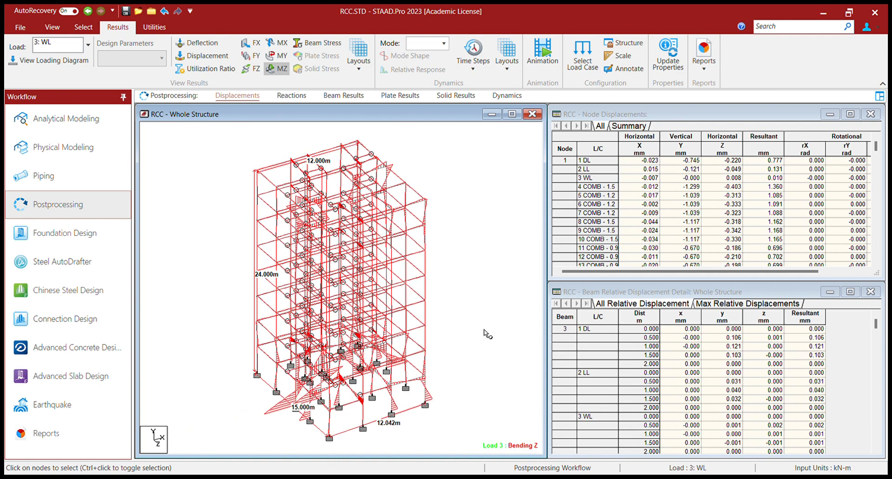
left_click(278, 68)
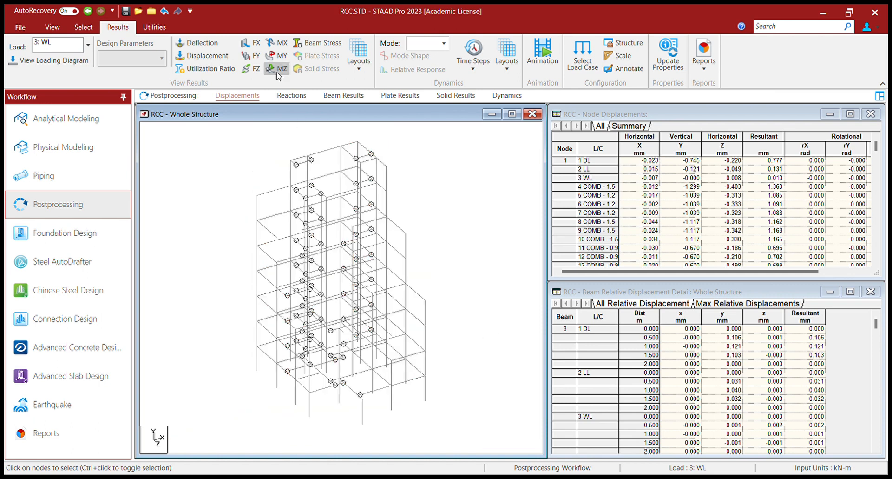
left_click(317, 42)
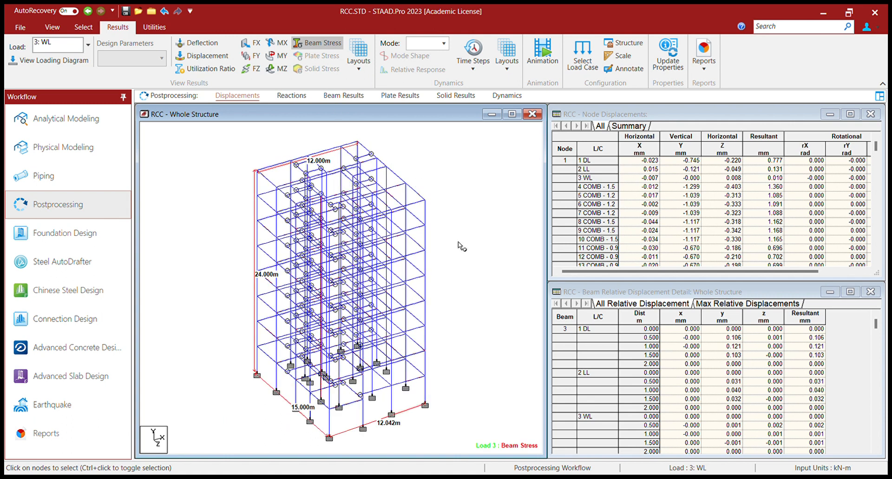
left_click(314, 47)
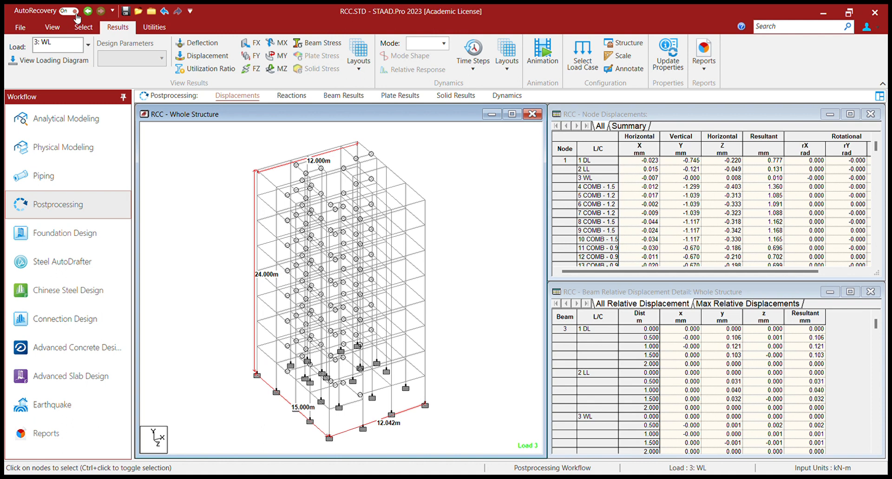
left_click(84, 27)
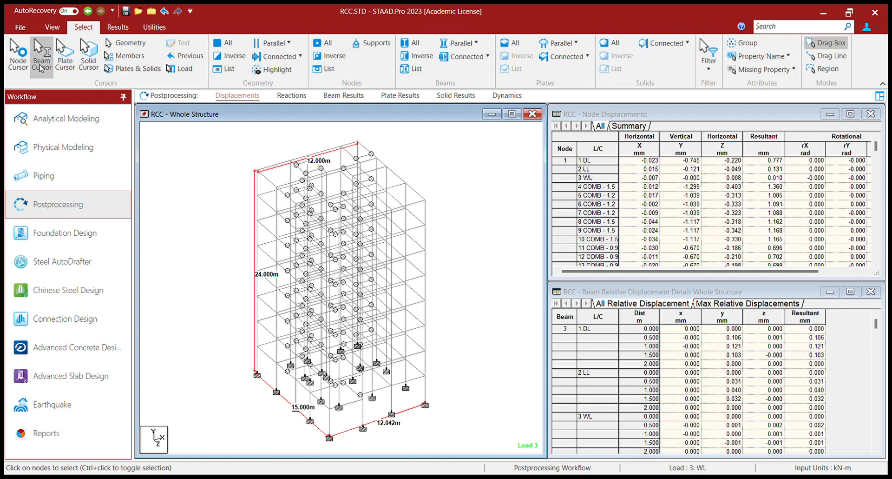
Step: Pick top beam 598 to list its relative displacements, peaking at 1.391 mm, then deselect it
left_click(315, 154)
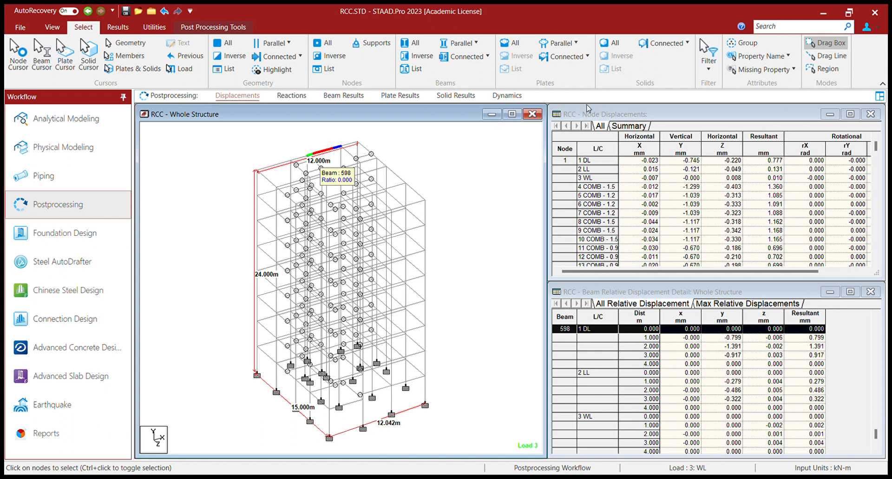
left_click(500, 178)
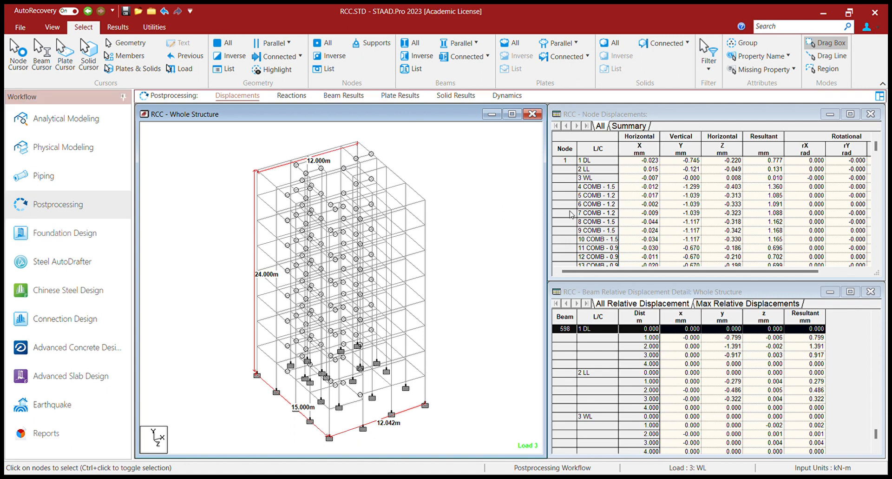
Step: Check the beam force and displacement pages, then return to Analytical Modeling's Loading page for Load 3
left_click(346, 96)
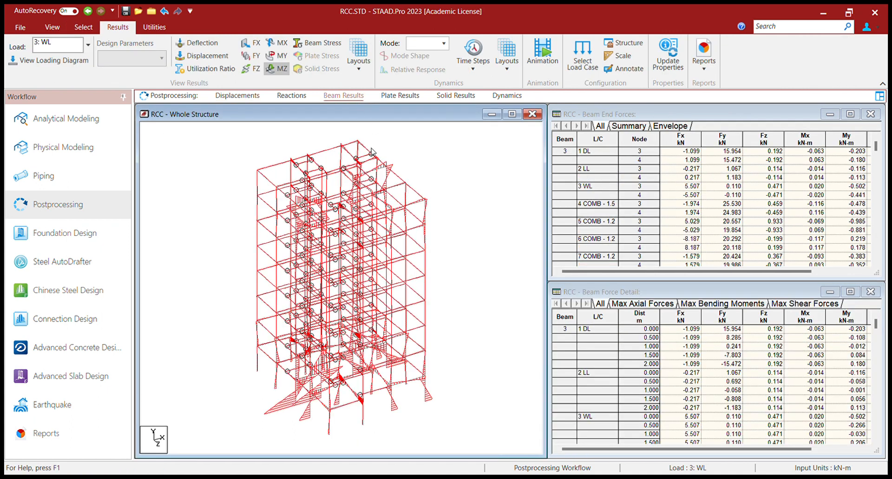
left_click(271, 73)
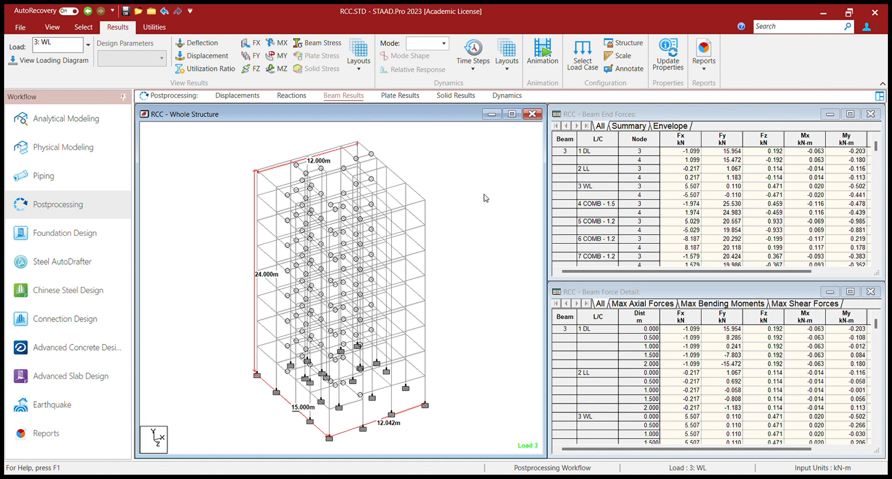
left_click(267, 96)
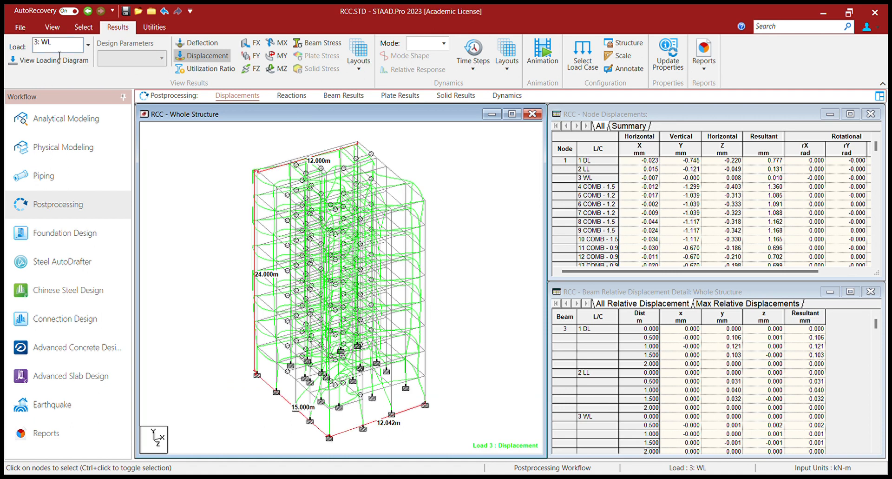
left_click(42, 118)
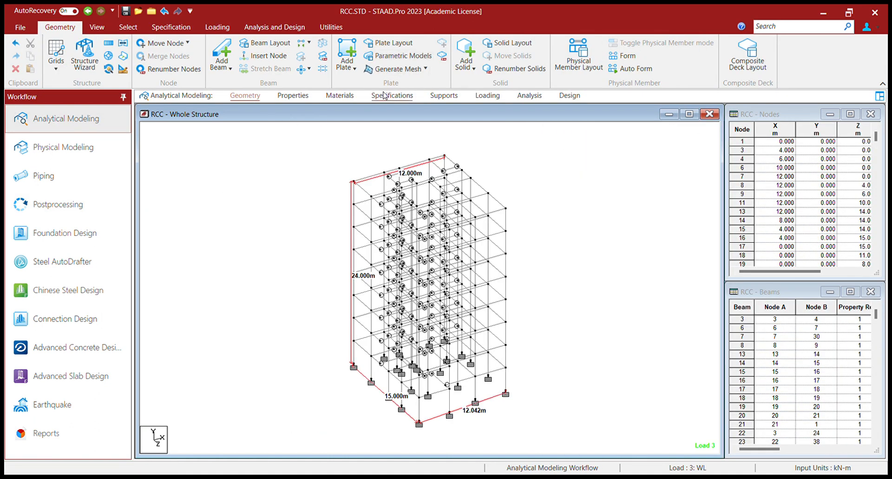
left_click(484, 95)
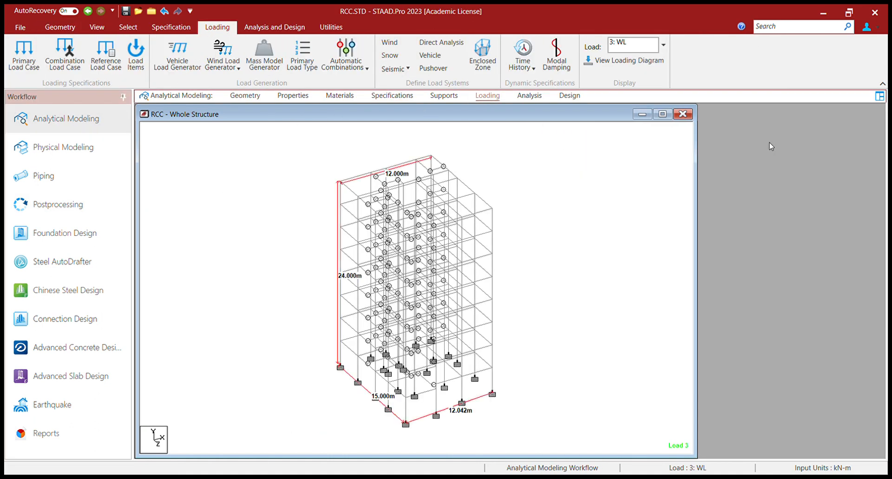